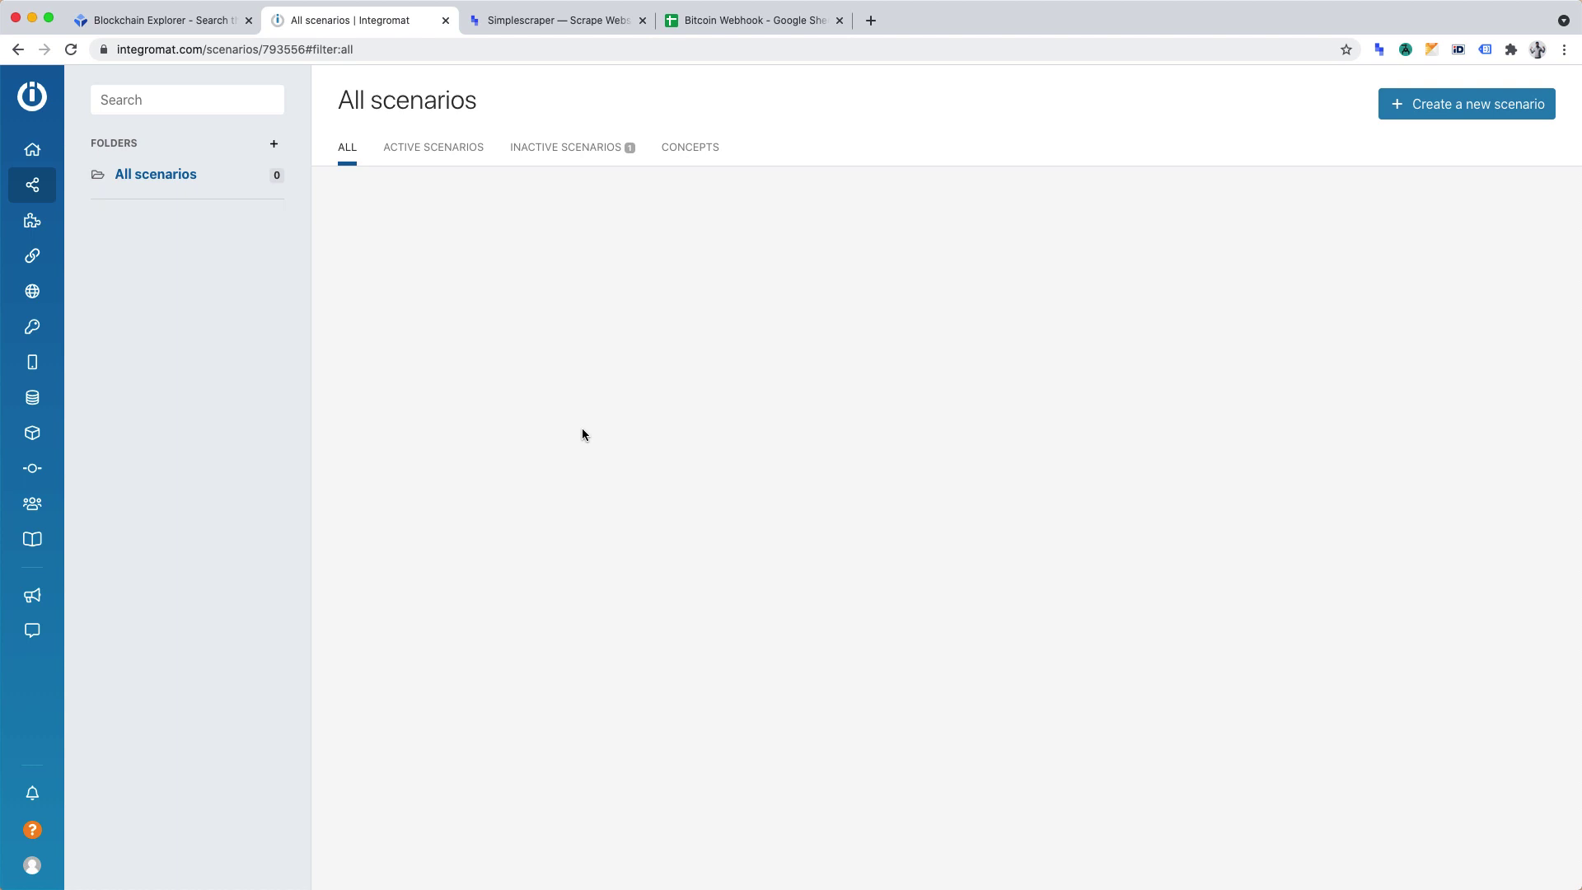
# - Look over the Simplescraper site, the Integromat scenarios page, the Bitcoin Webhook spreadsheet and the Blockchain Charts page
pyautogui.click(535, 28)
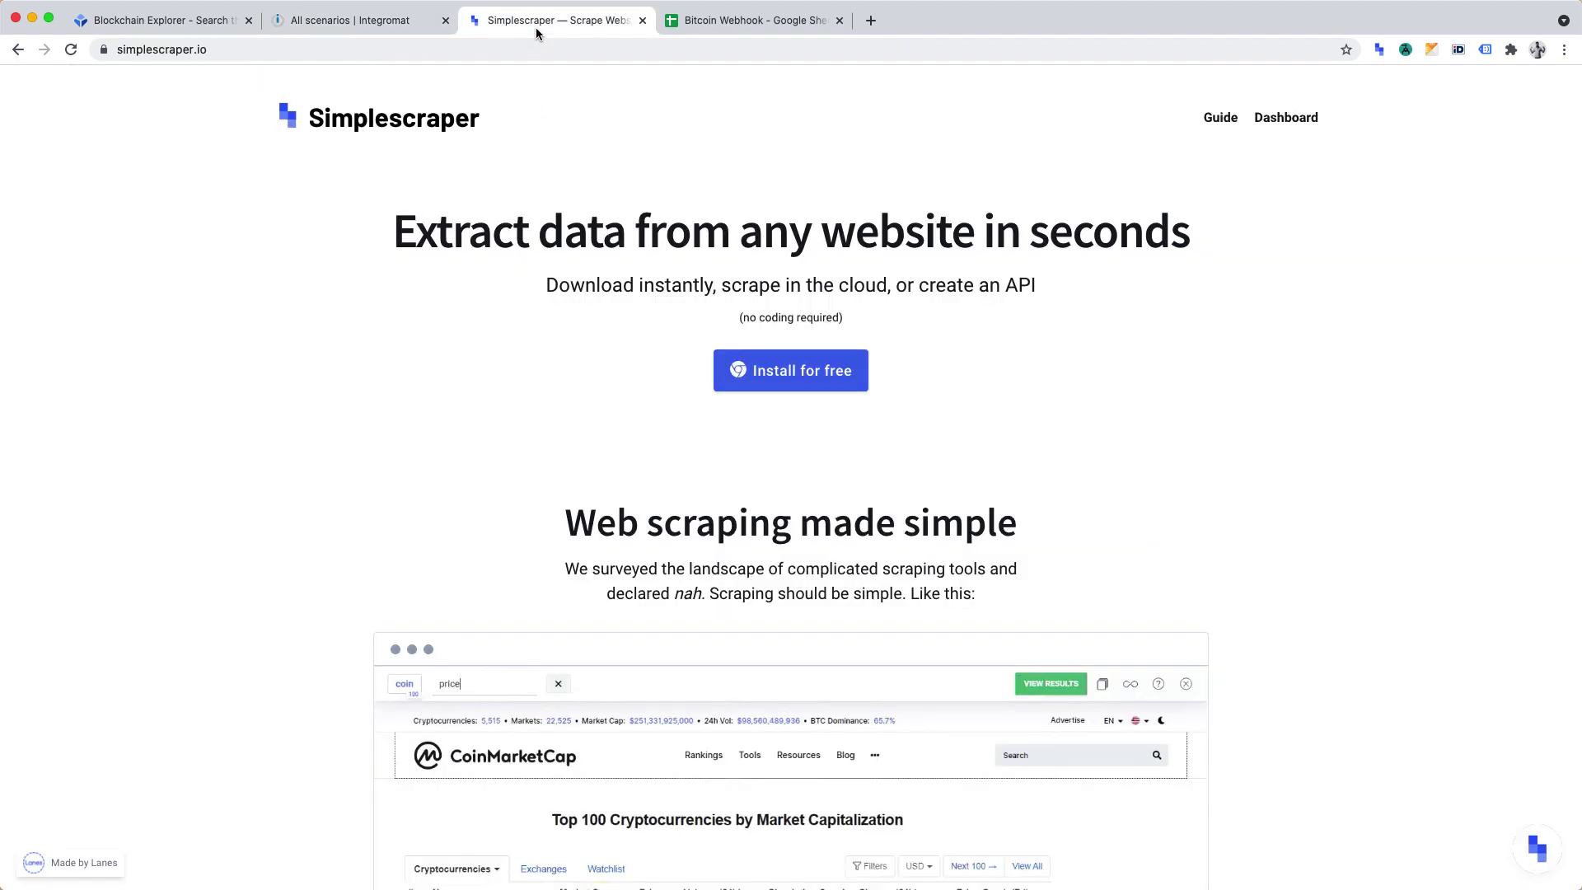
pyautogui.click(393, 23)
pyautogui.click(738, 28)
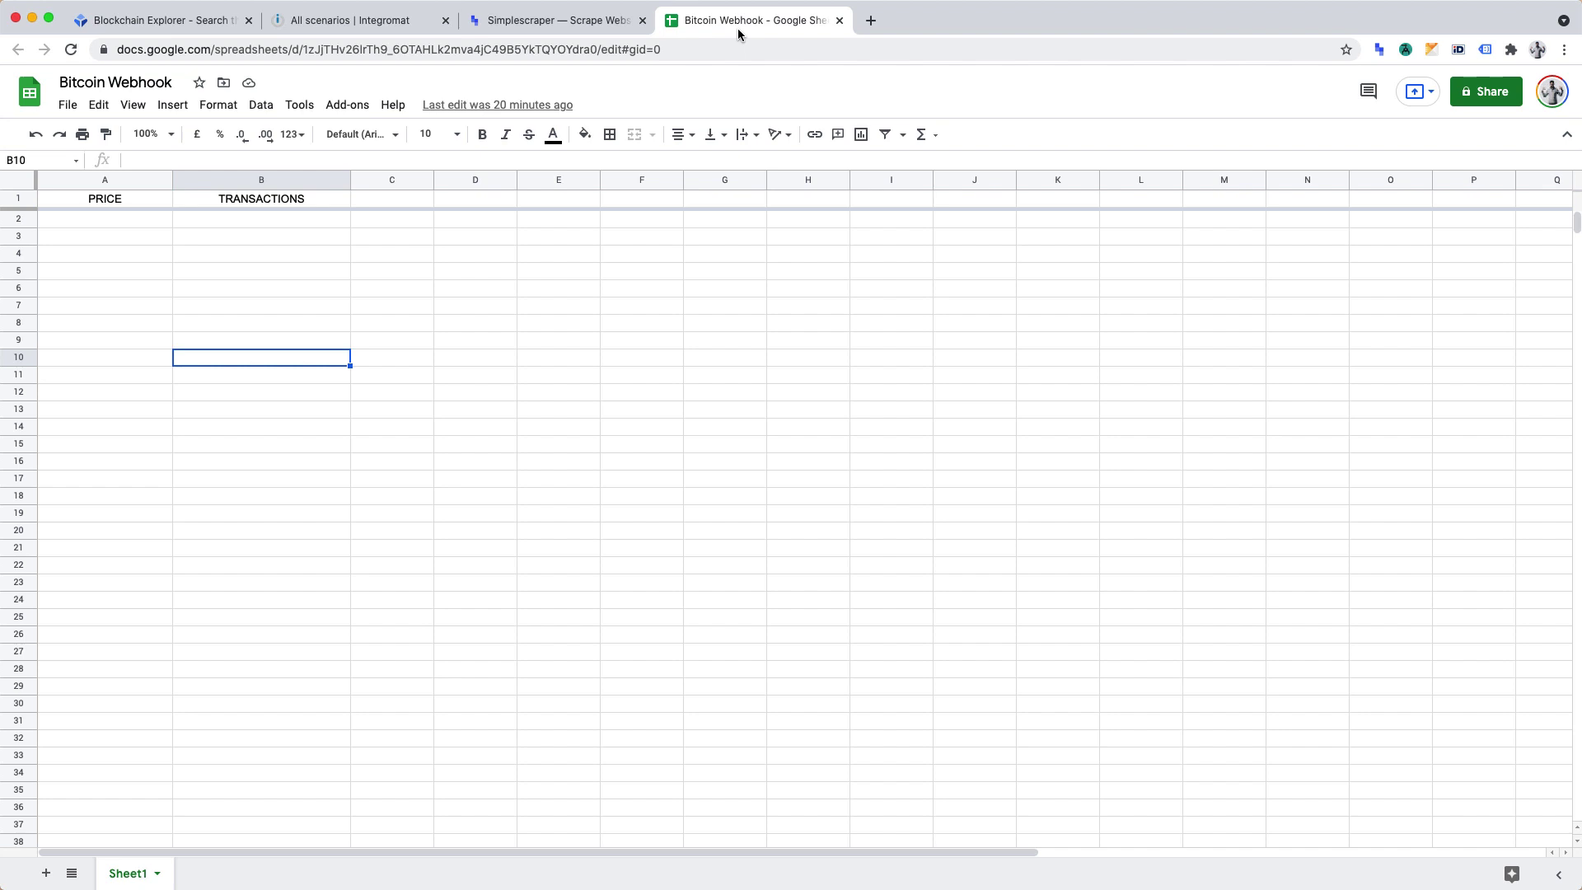
pyautogui.click(564, 20)
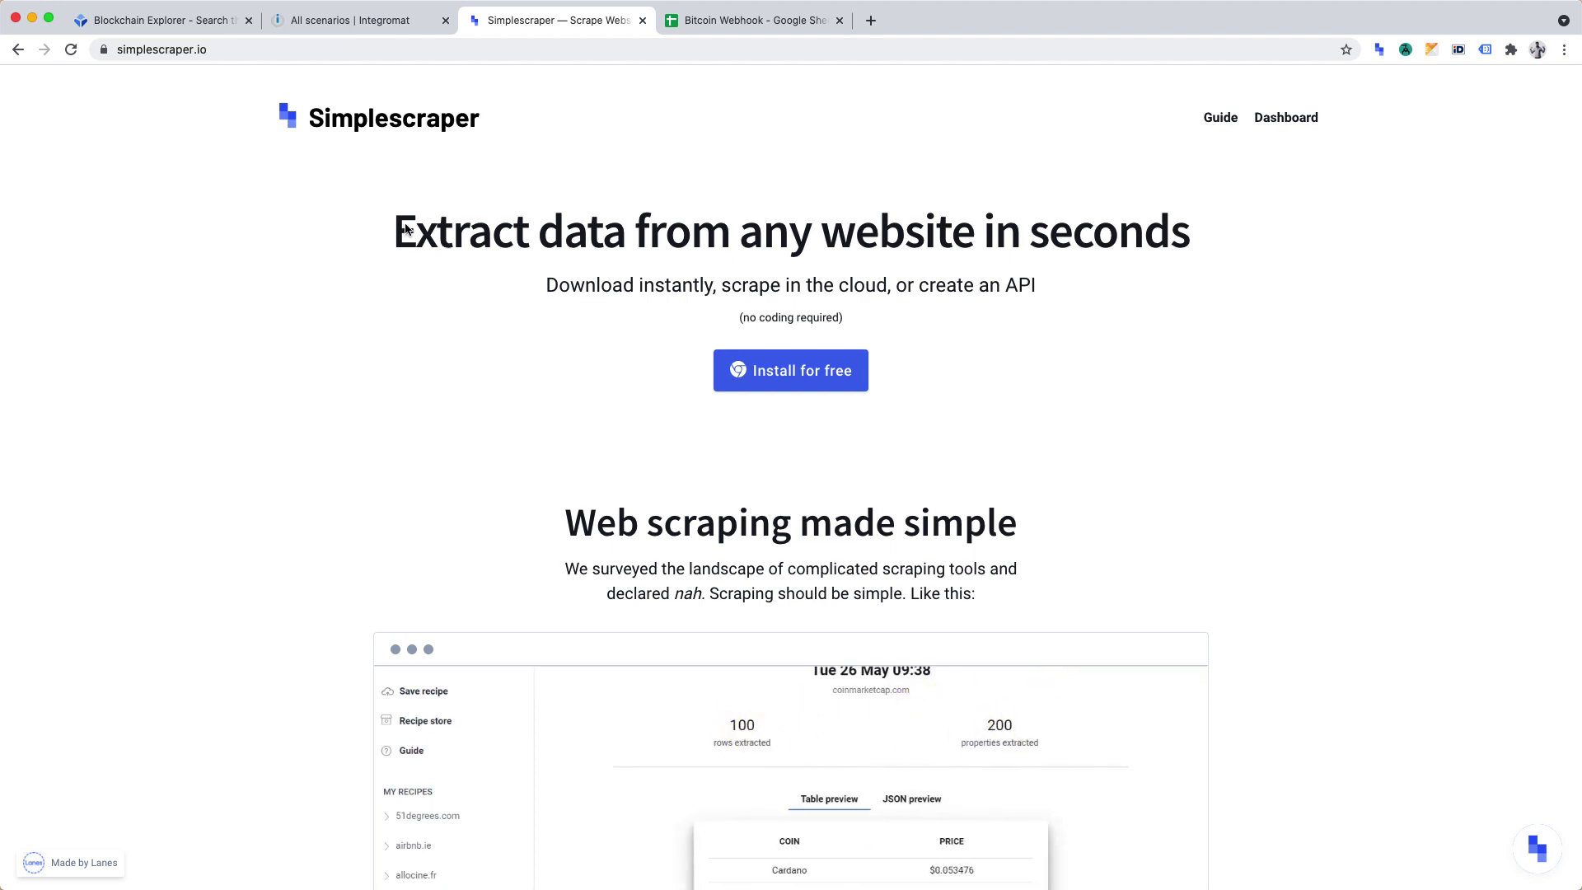
pyautogui.click(318, 24)
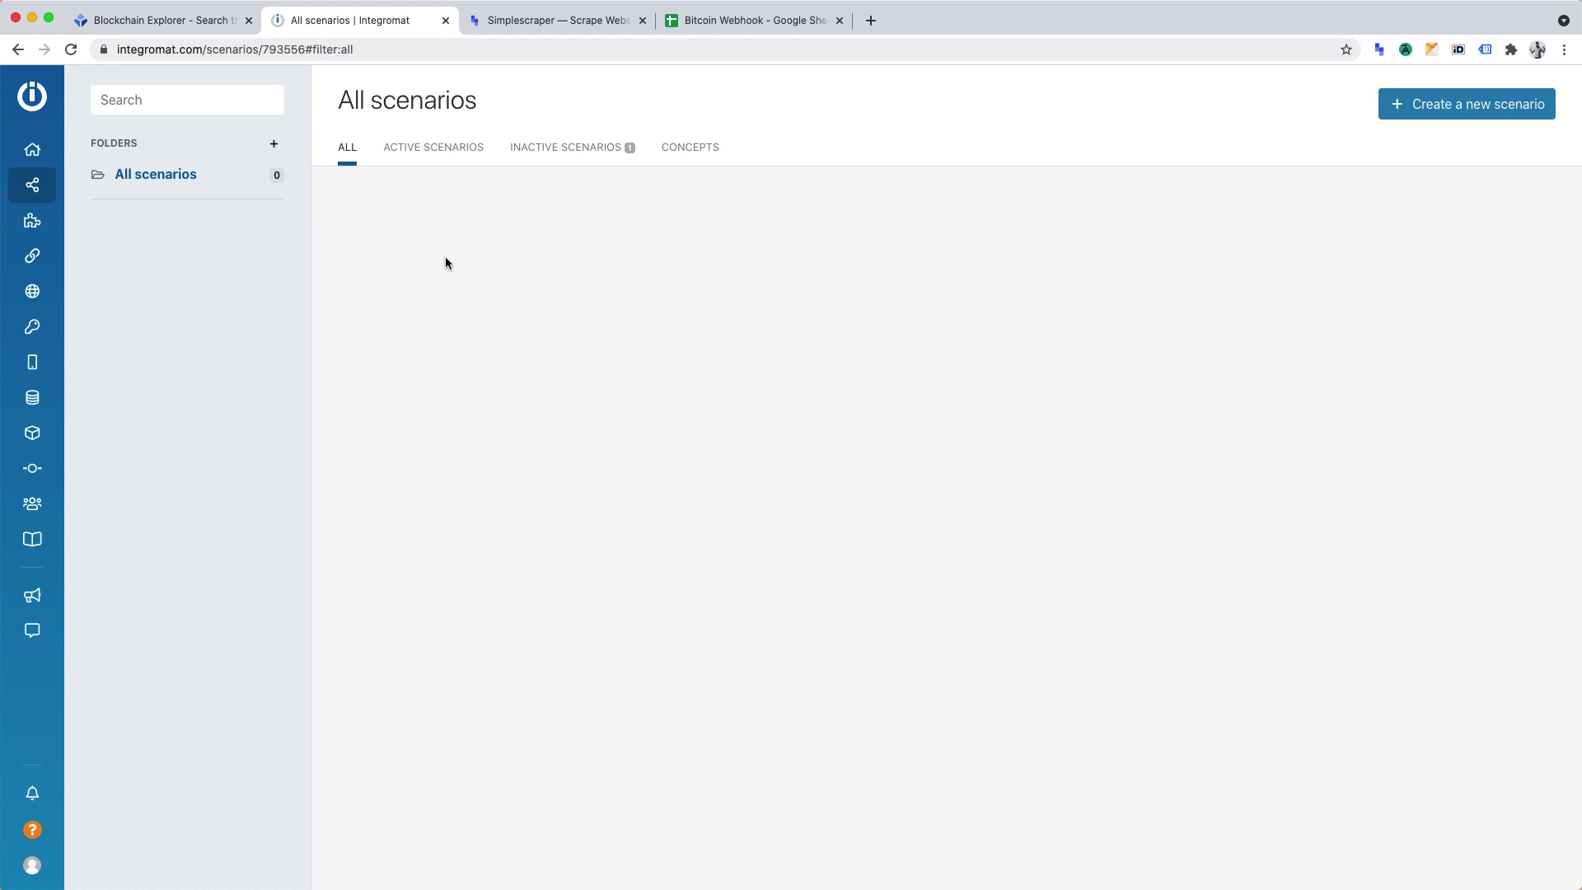
pyautogui.click(761, 22)
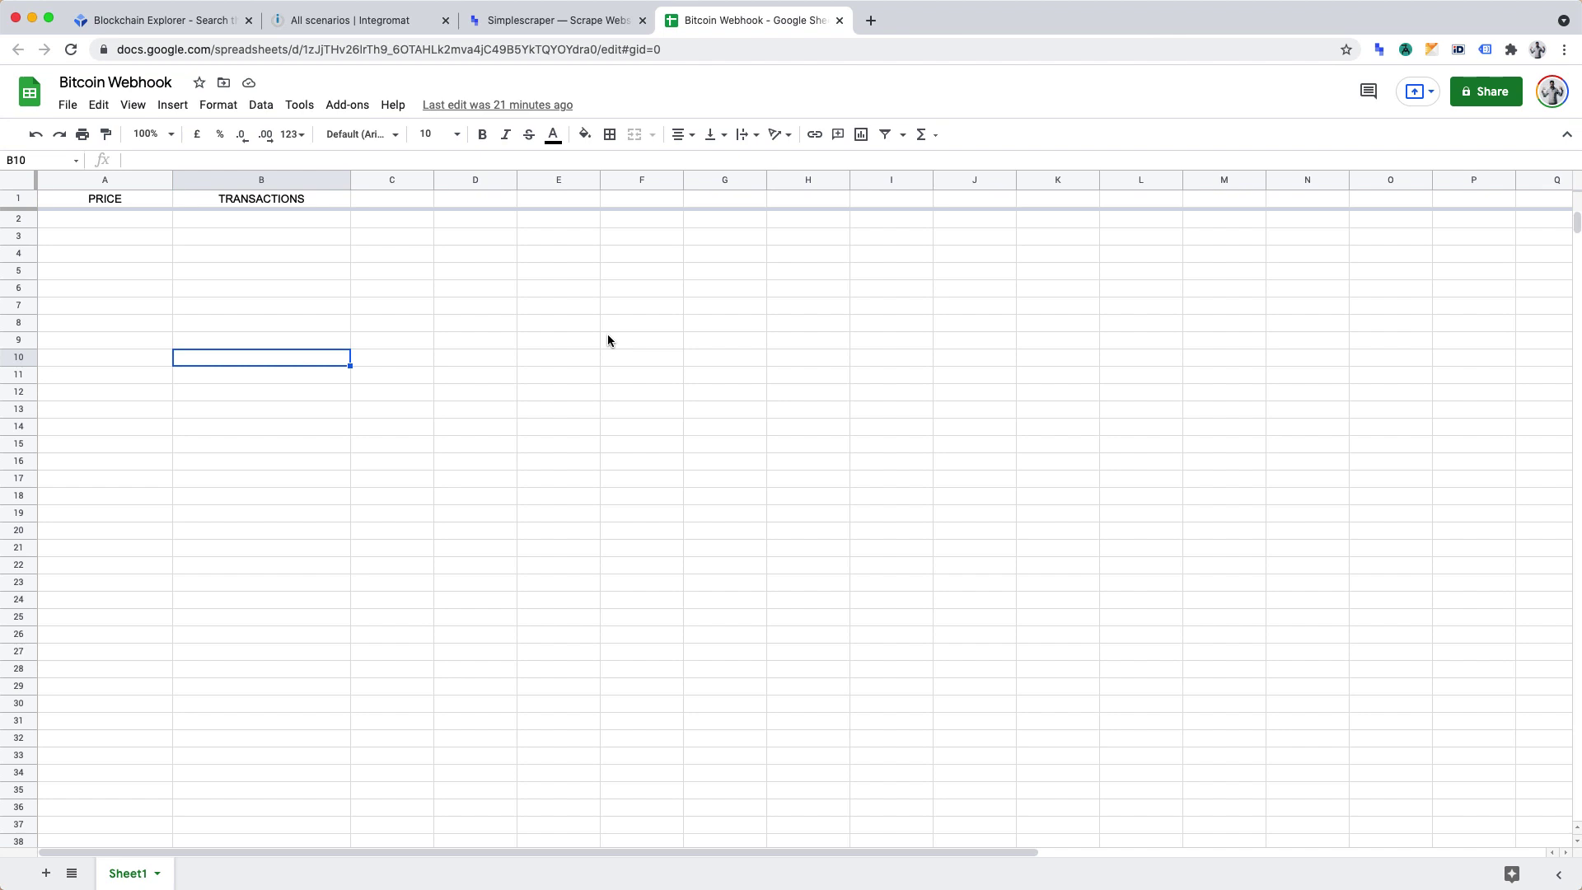
pyautogui.click(175, 23)
pyautogui.click(218, 52)
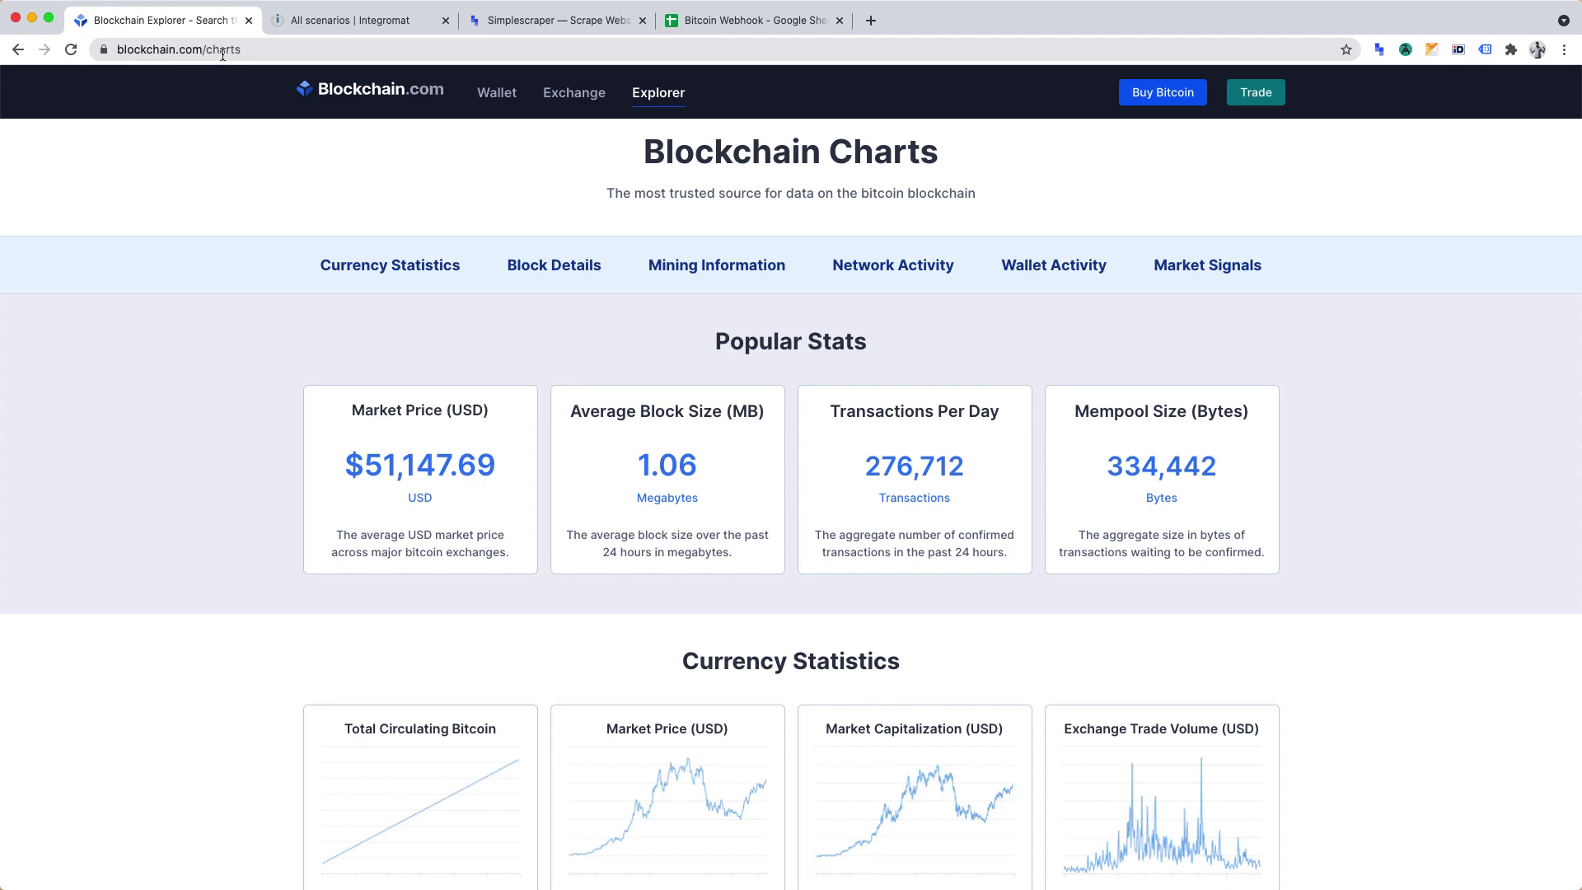
pyautogui.click(215, 196)
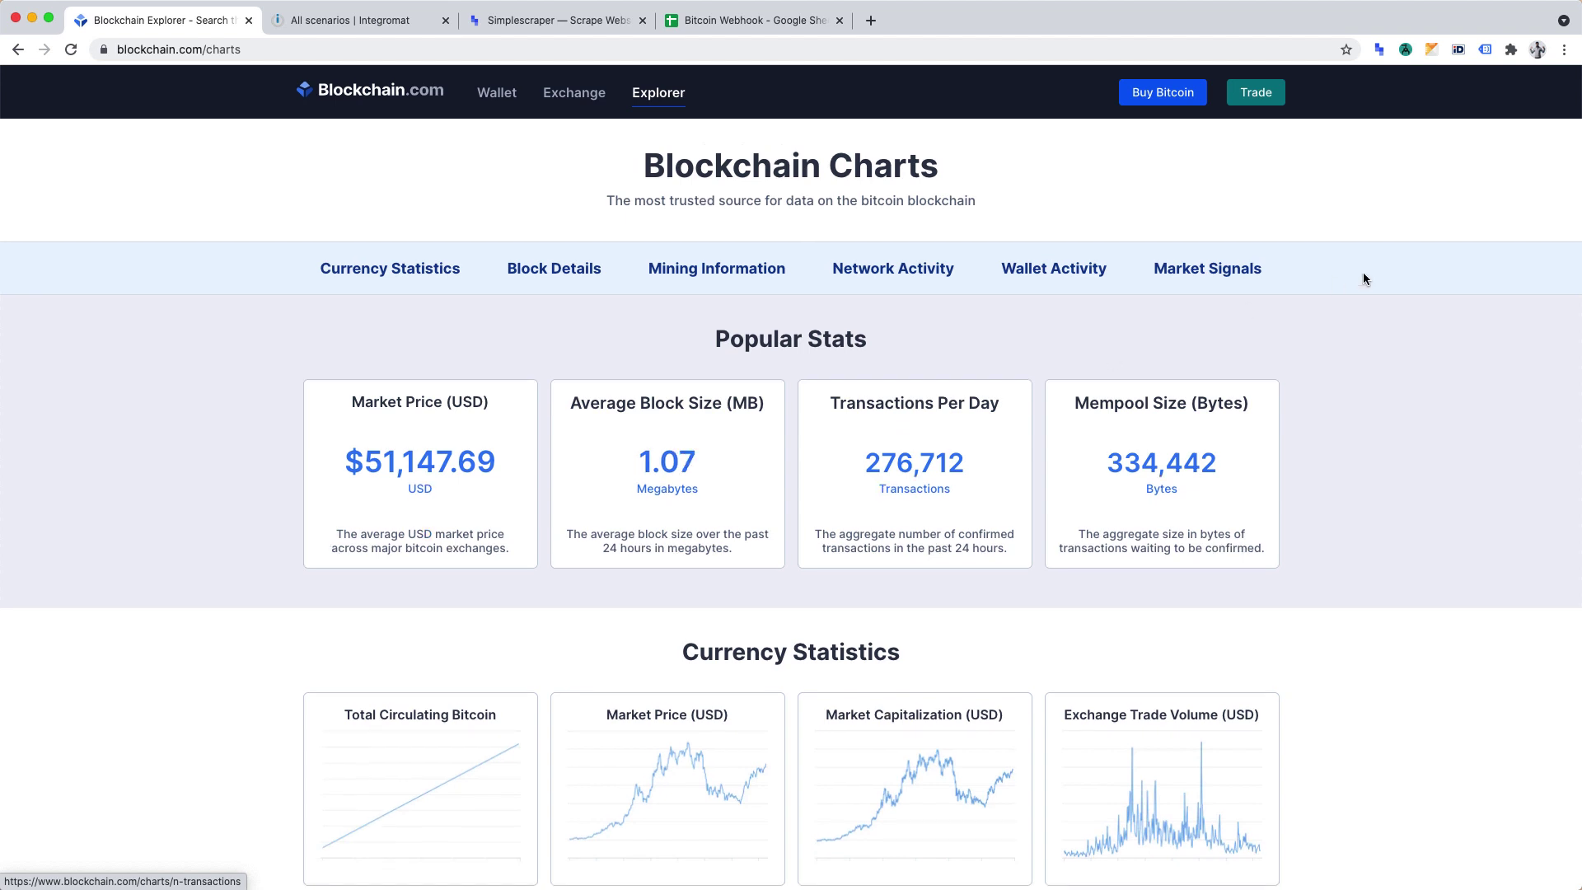
# - Start scraping the Blockchain Charts page with Simplescraper and add a property named Price that captures only the Market Price (USD) value
pyautogui.click(1378, 50)
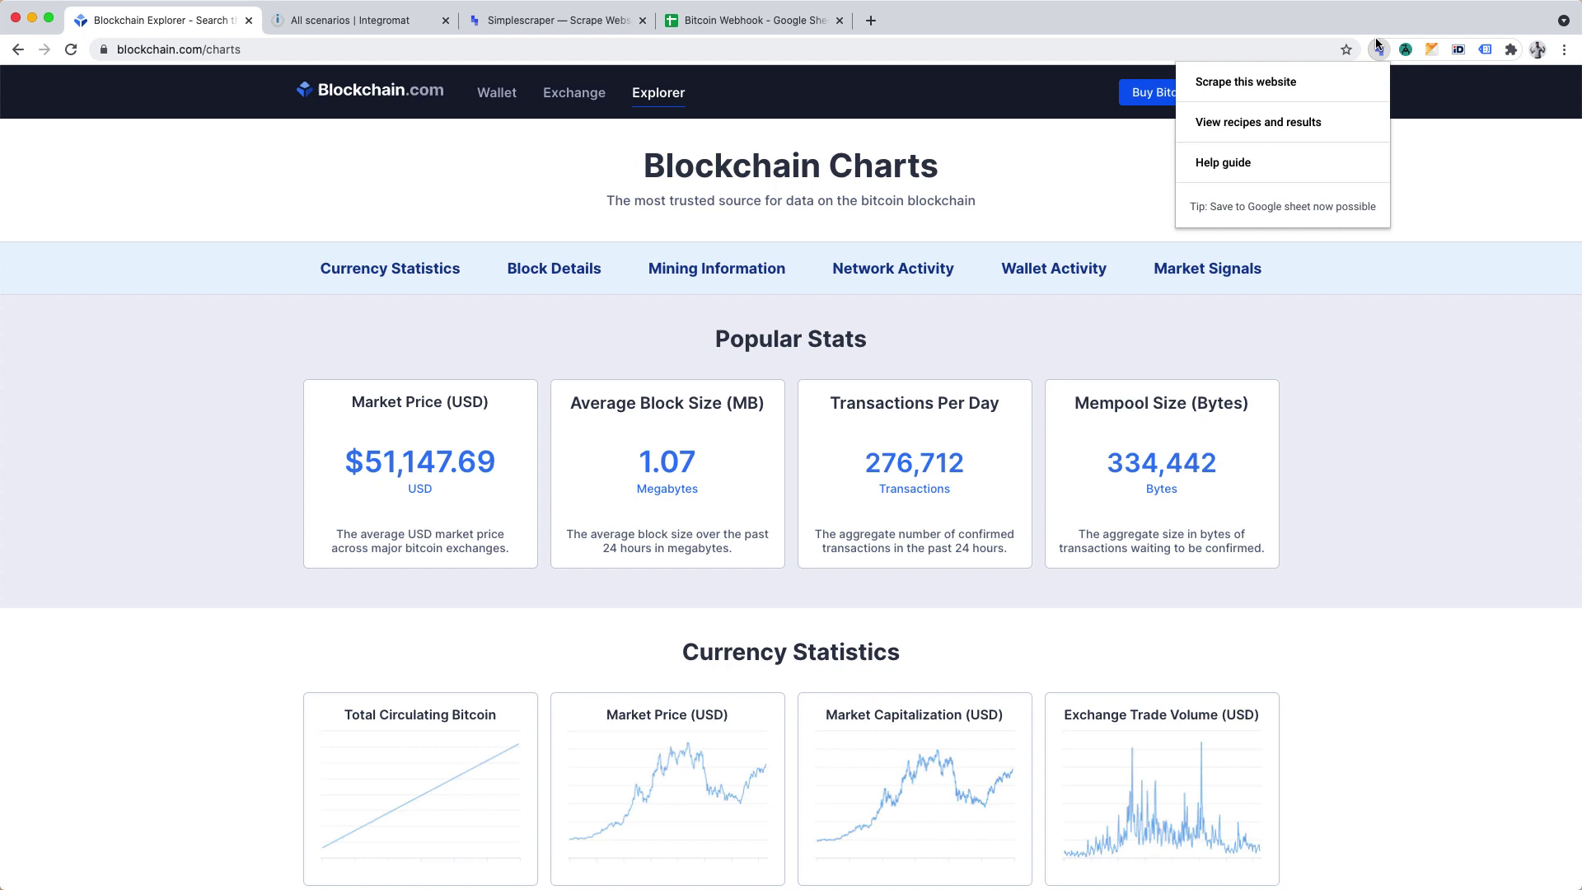
pyautogui.click(1322, 82)
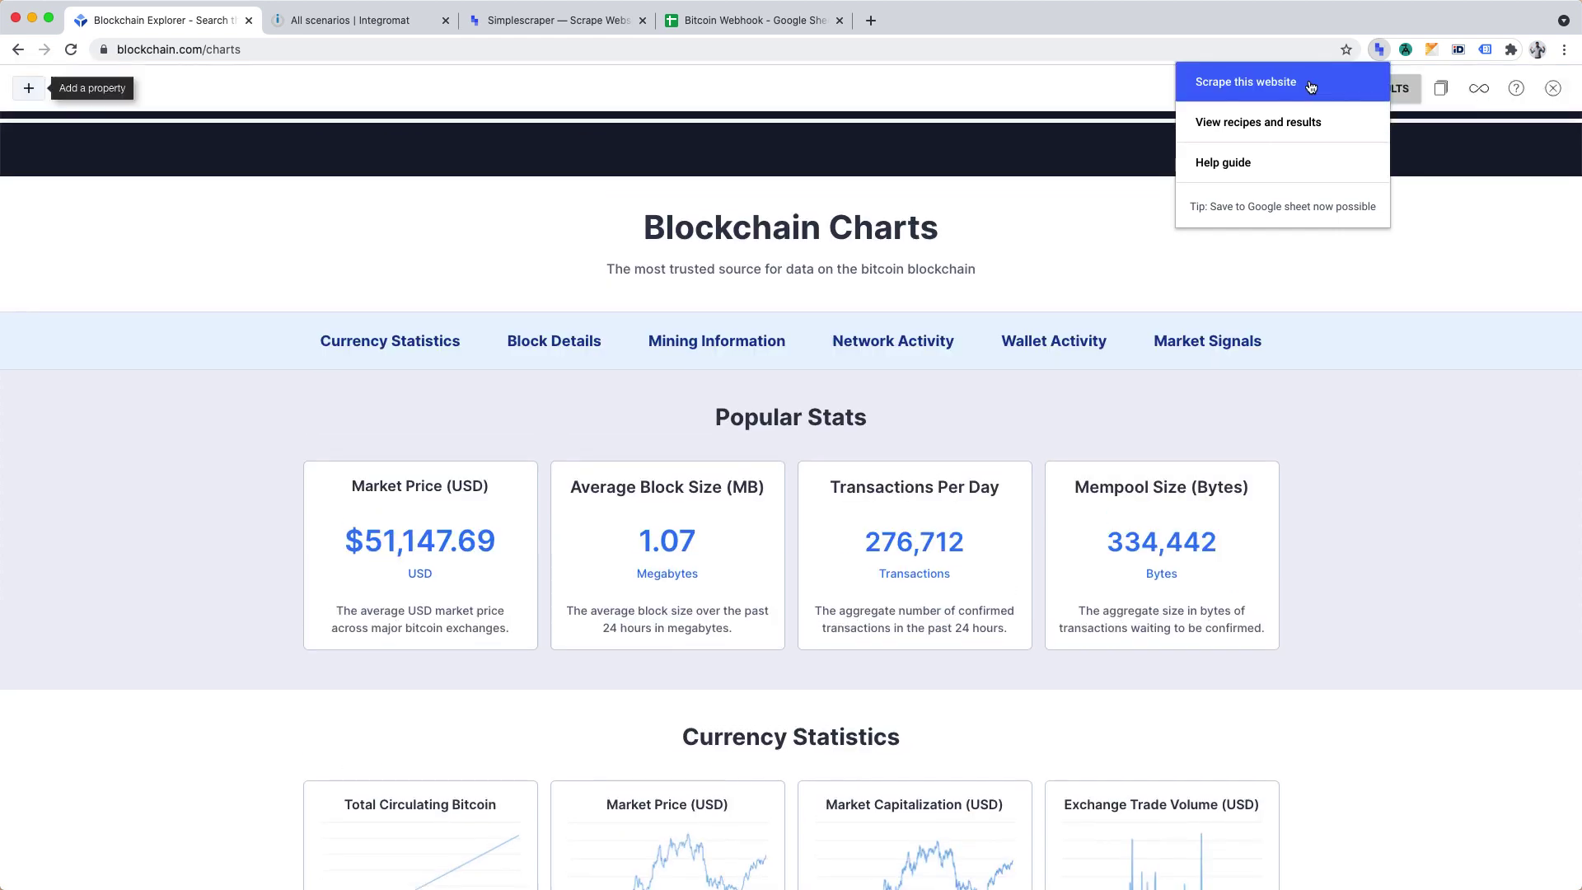
pyautogui.click(28, 89)
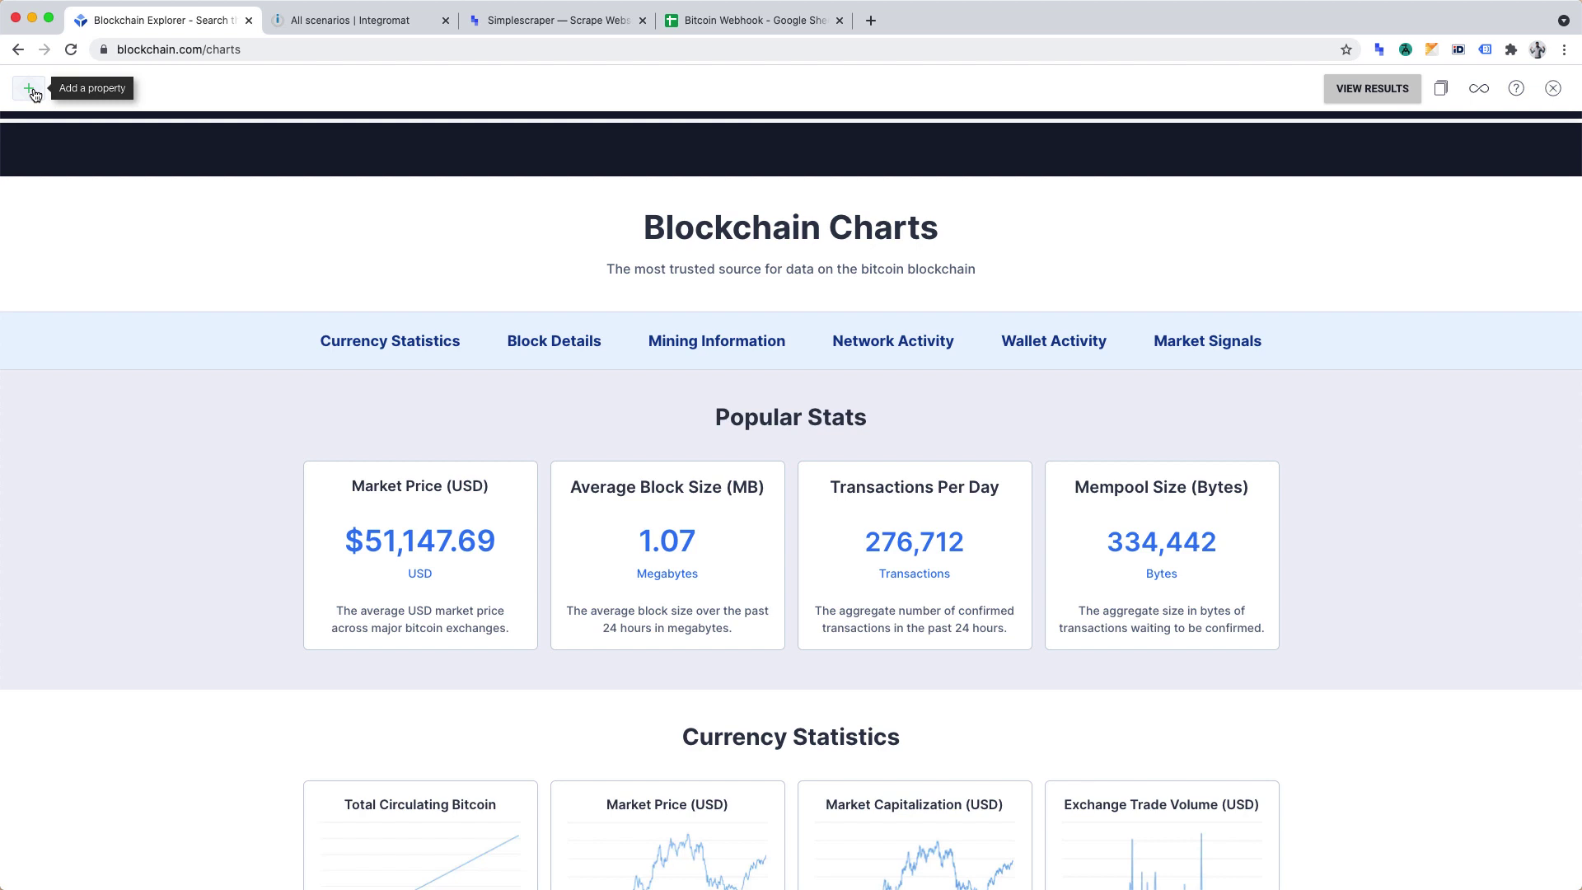
pyautogui.click(32, 90)
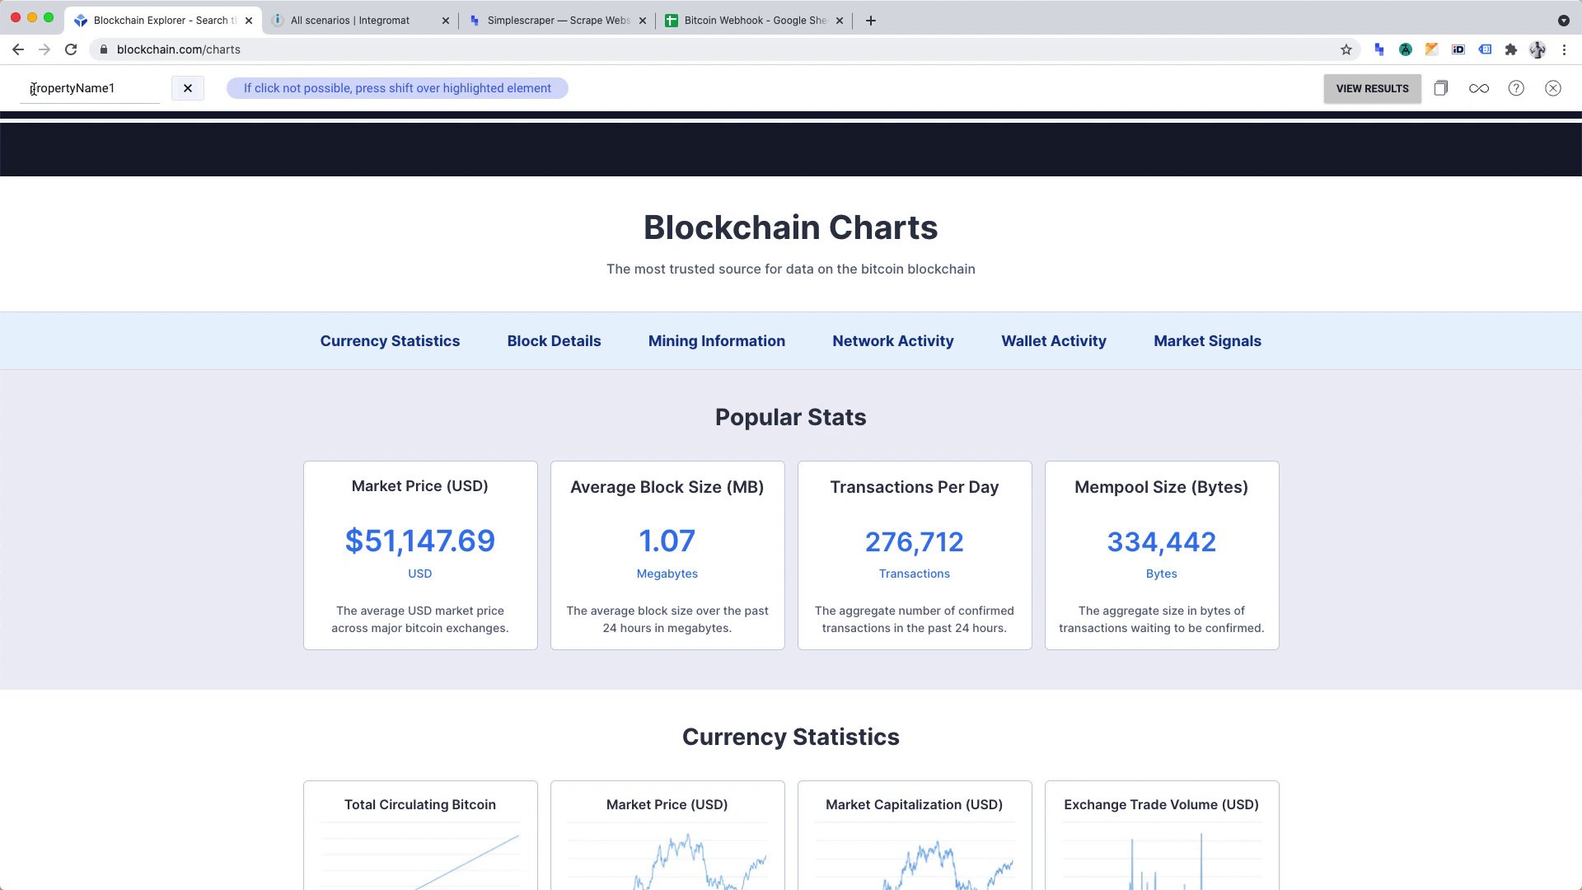
pyautogui.click(405, 537)
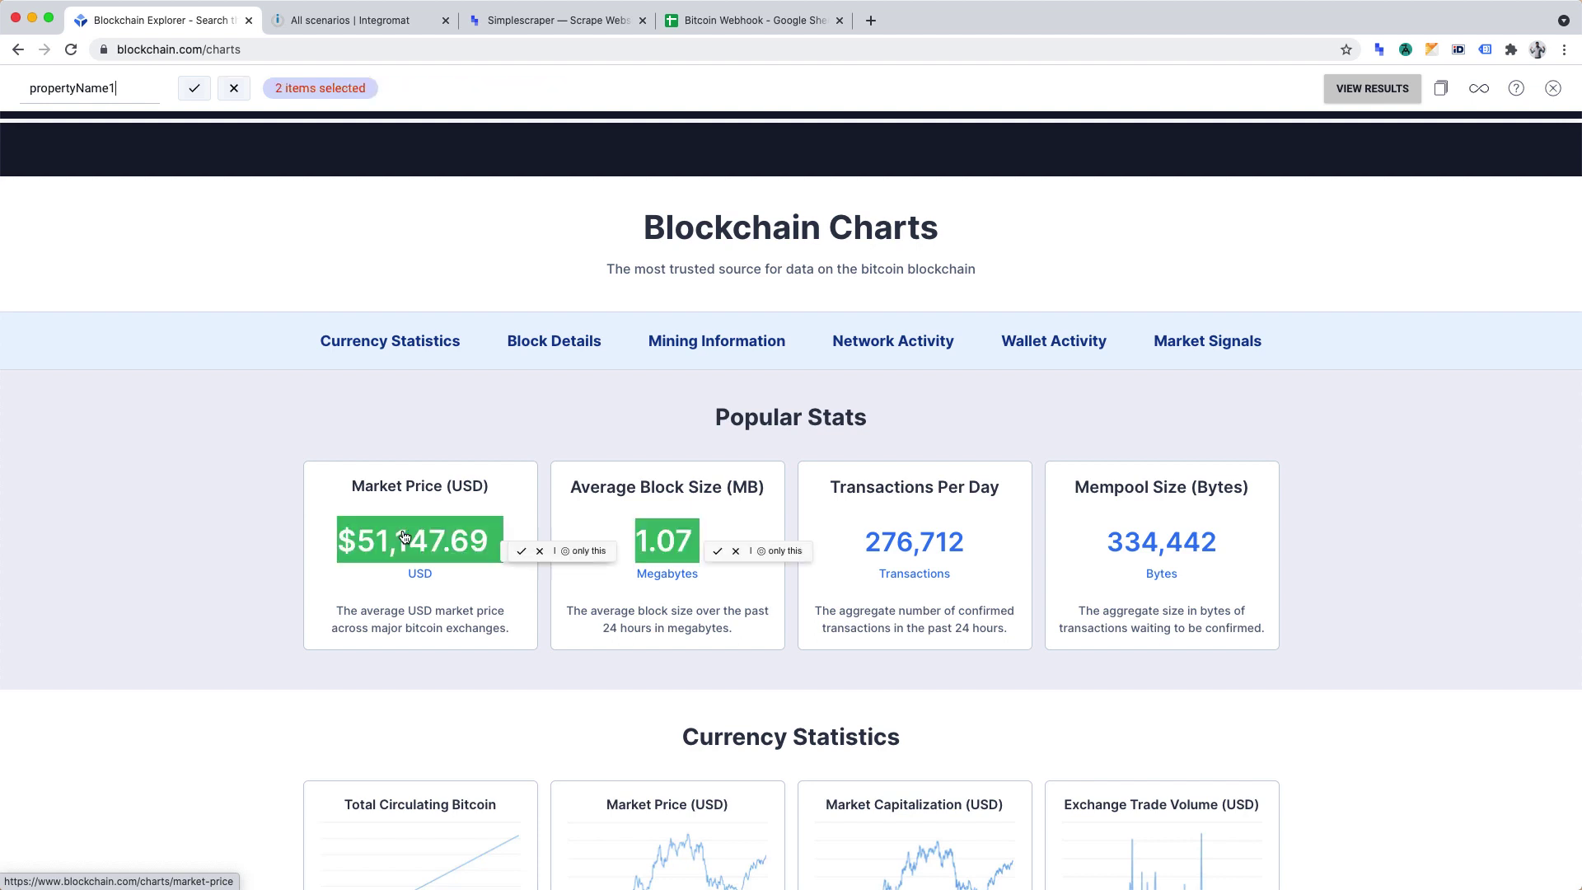
pyautogui.click(574, 555)
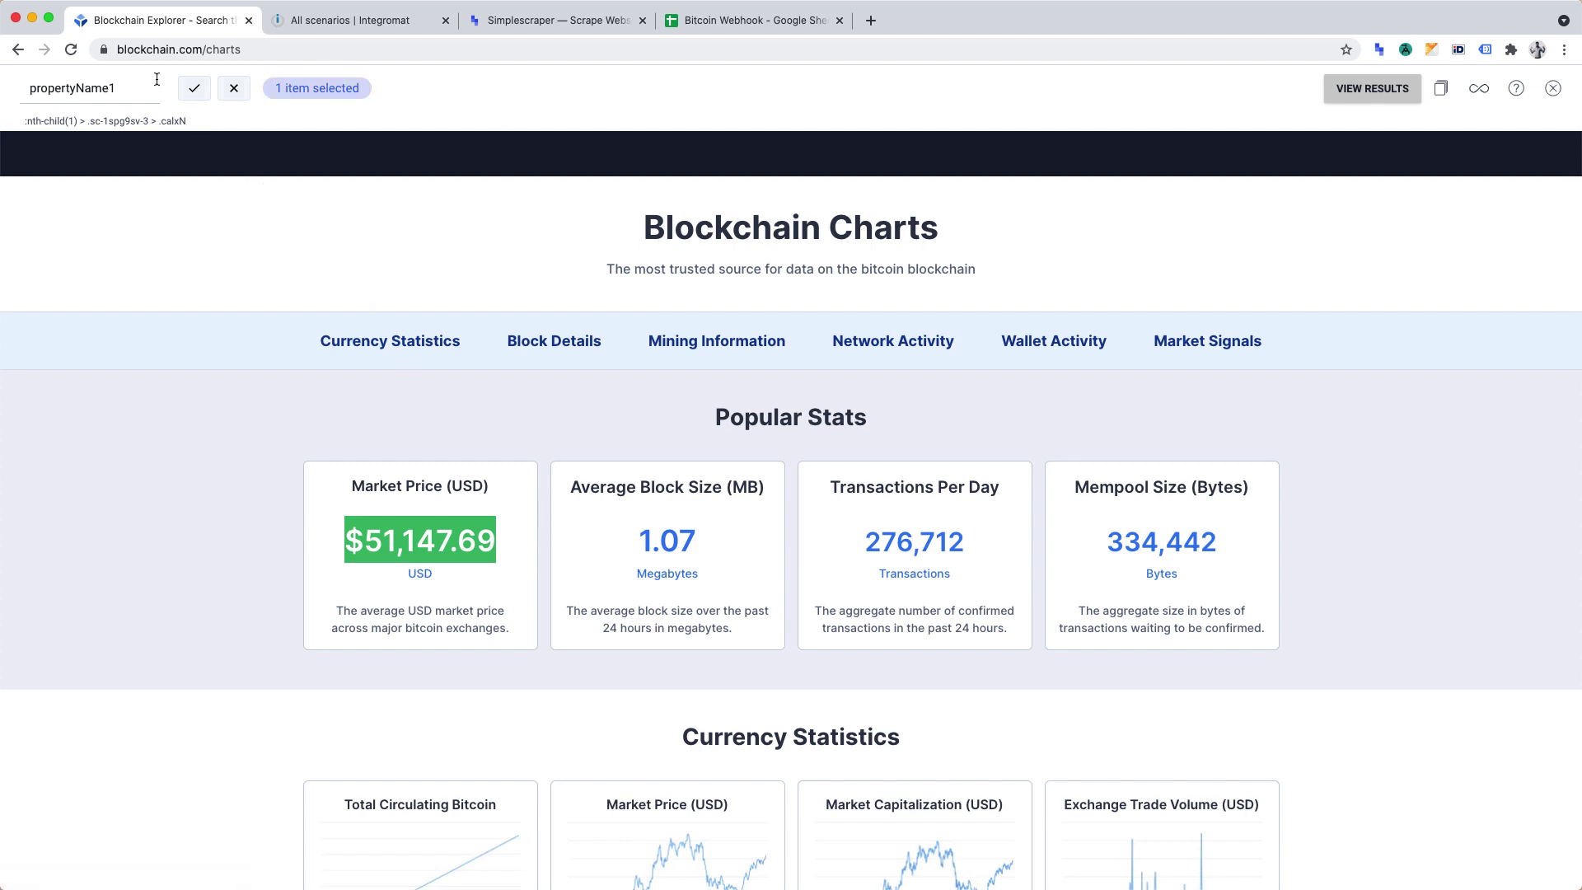
pyautogui.doubleClick(120, 87)
pyautogui.write('Price')
pyautogui.click(187, 88)
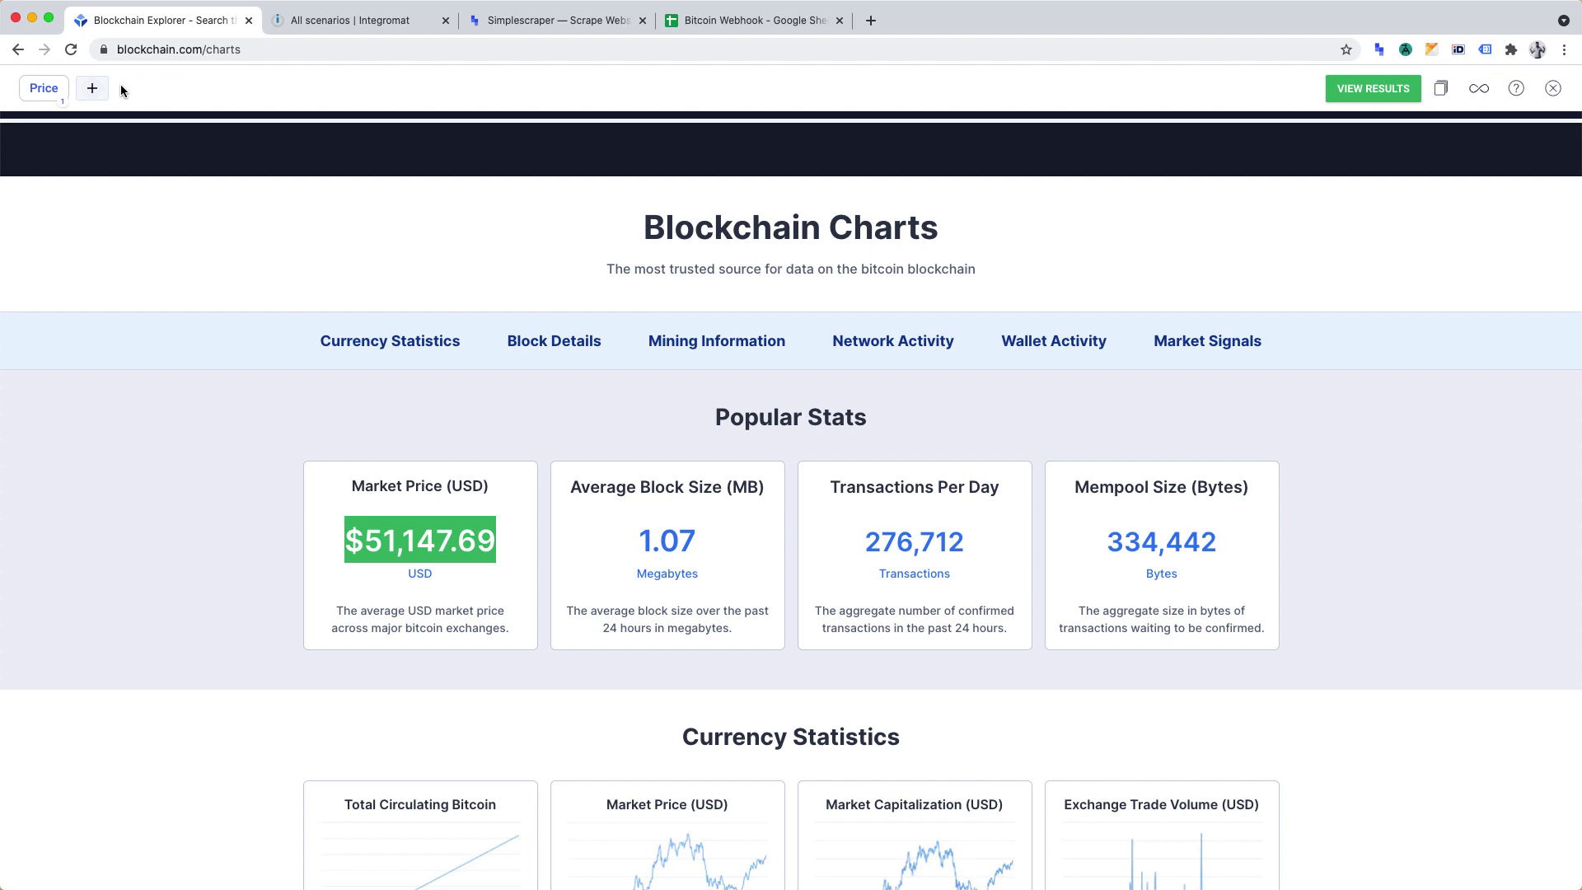
# - Add a second scrape property named Transactions that captures only the Transactions Per Day value
pyautogui.click(92, 89)
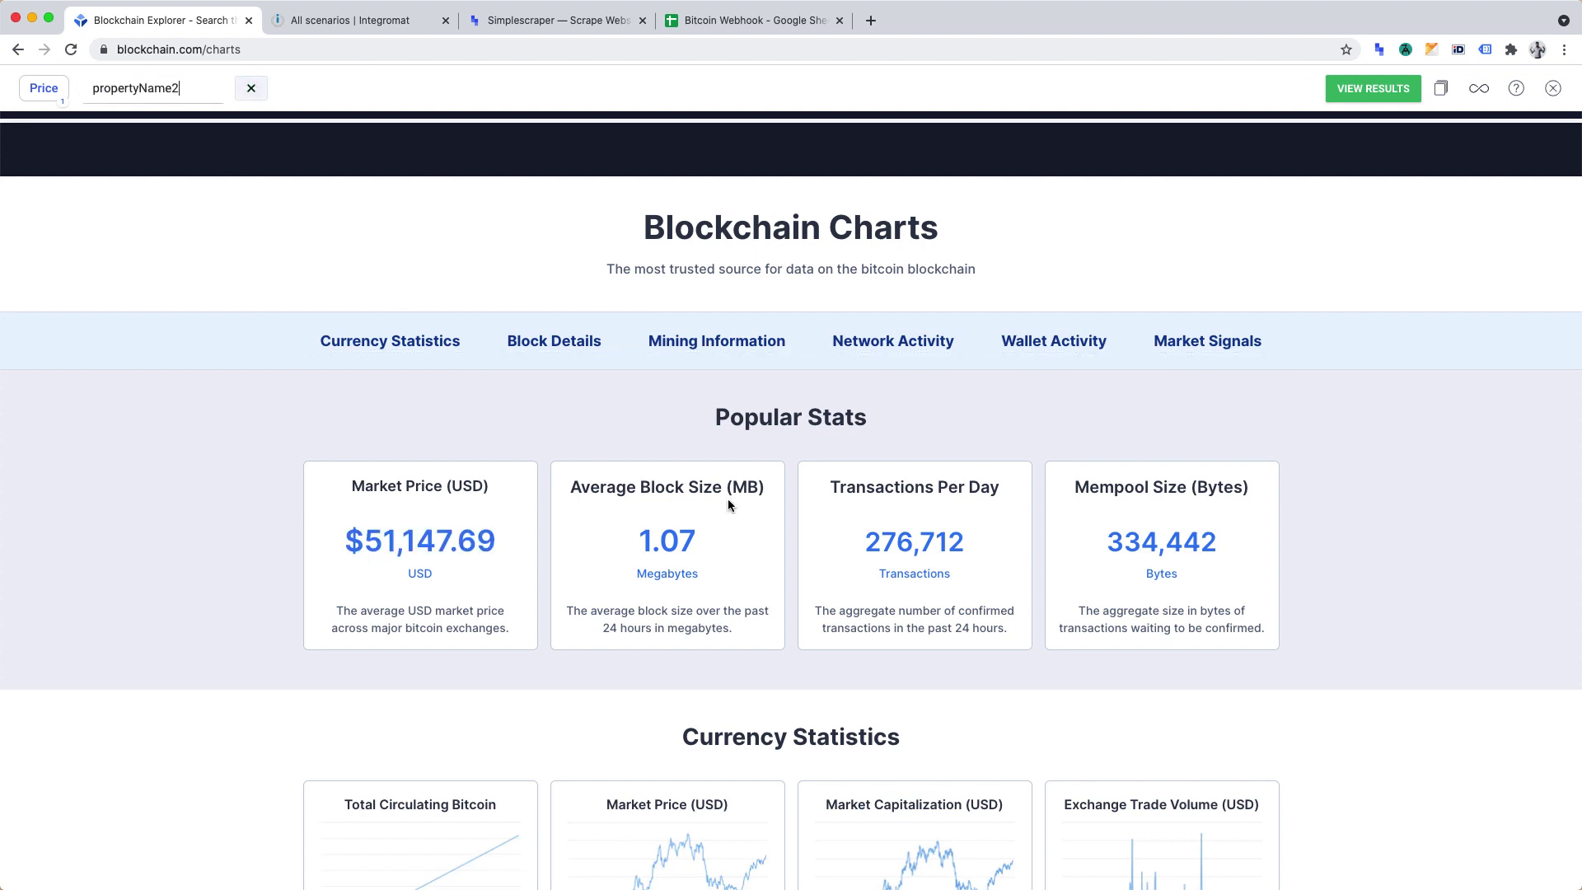
pyautogui.click(903, 540)
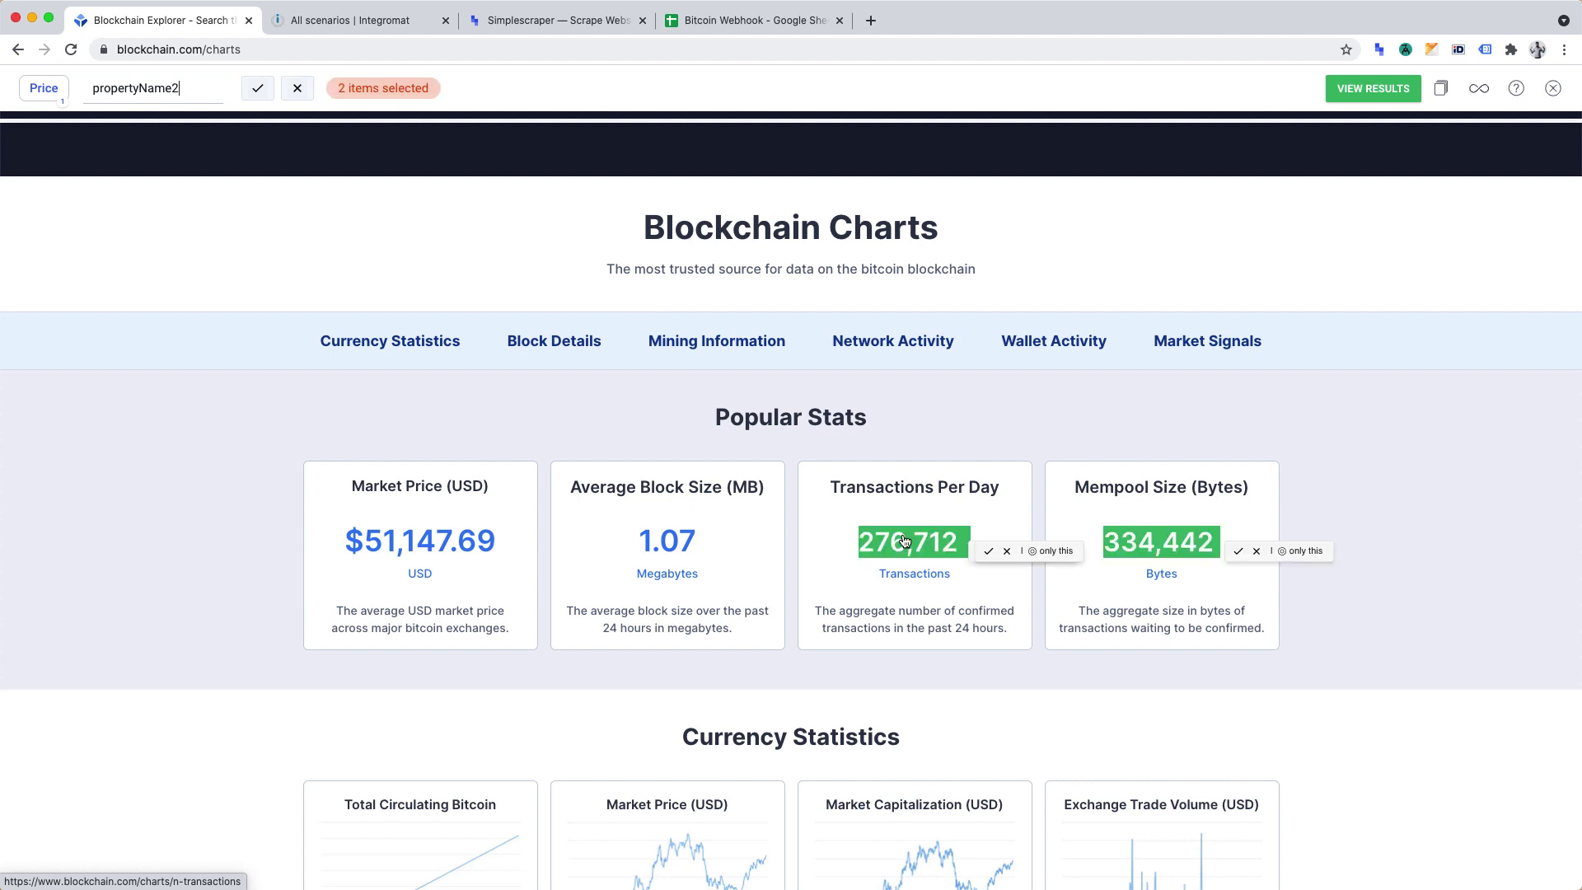
pyautogui.click(1053, 550)
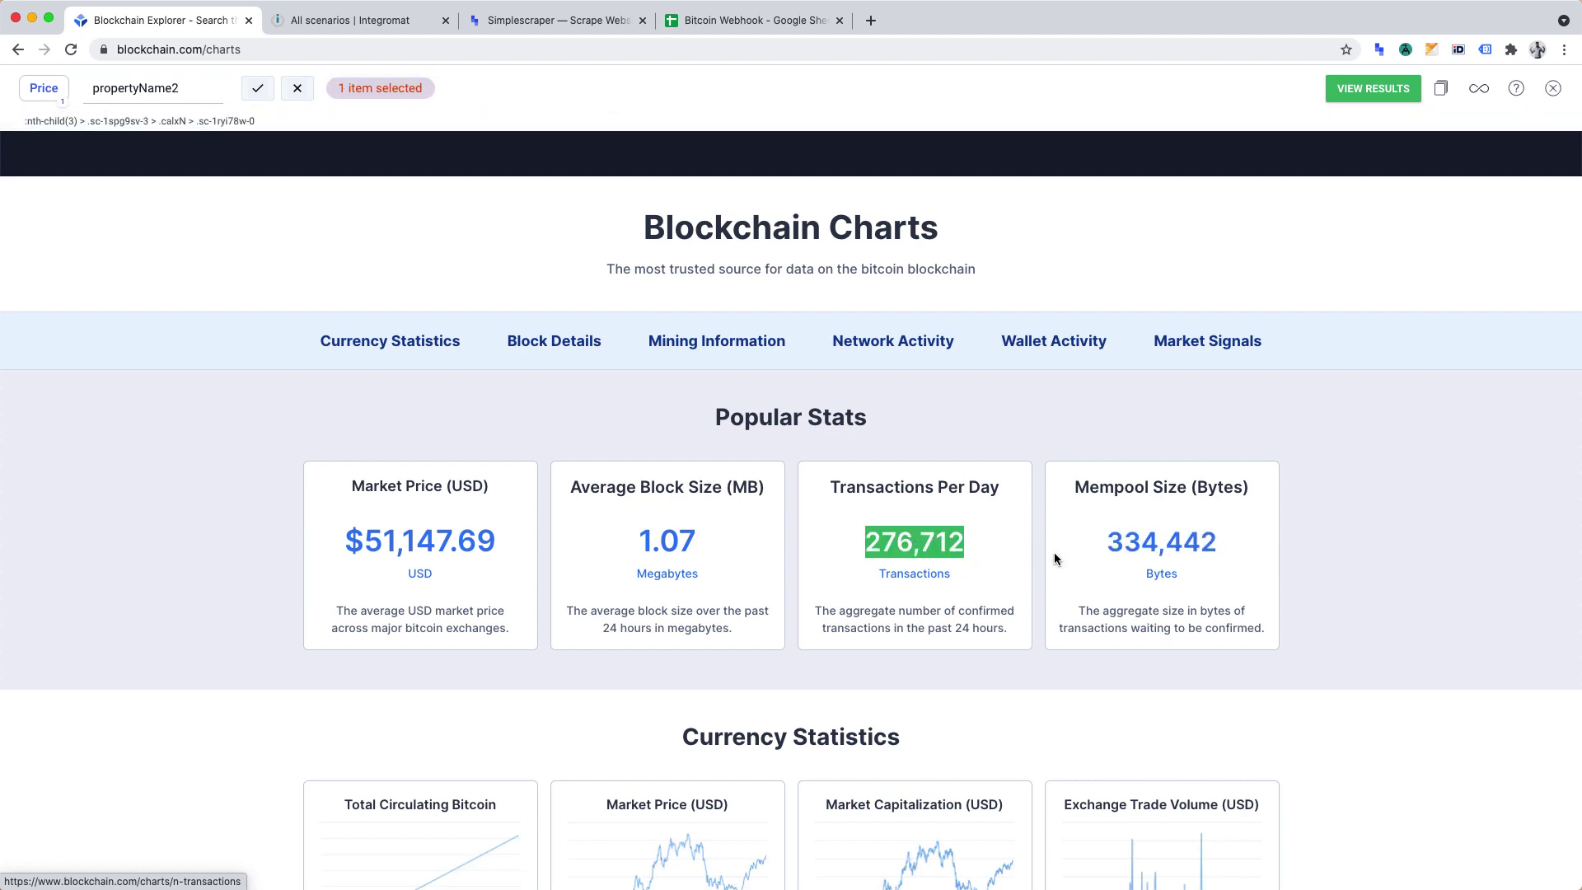
pyautogui.doubleClick(172, 88)
pyautogui.write('Tra')
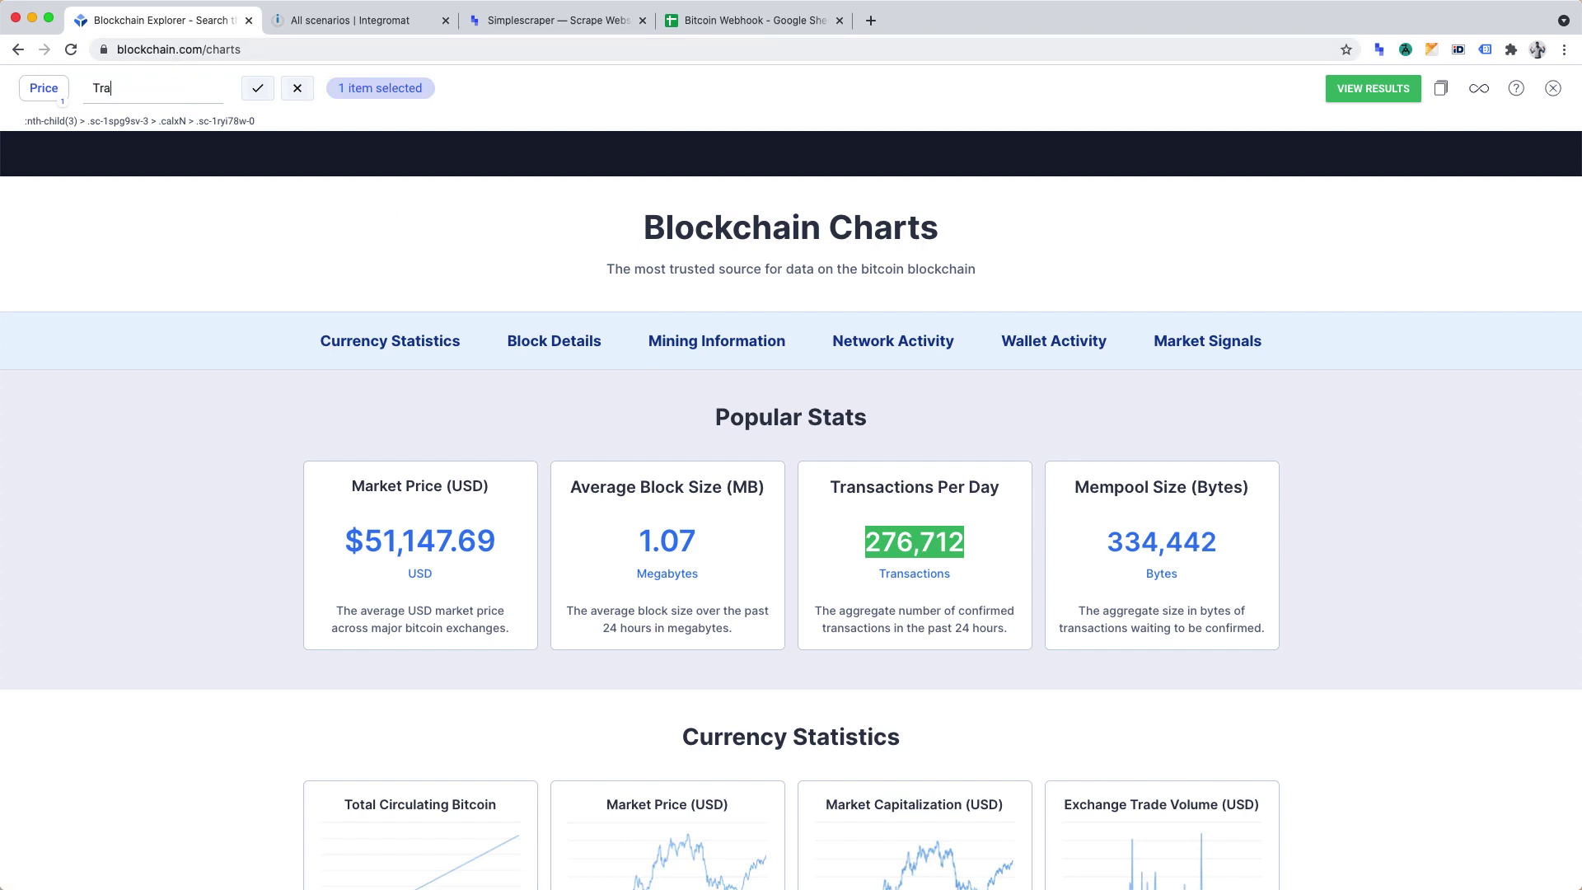
pyautogui.write('nsactions')
pyautogui.click(250, 88)
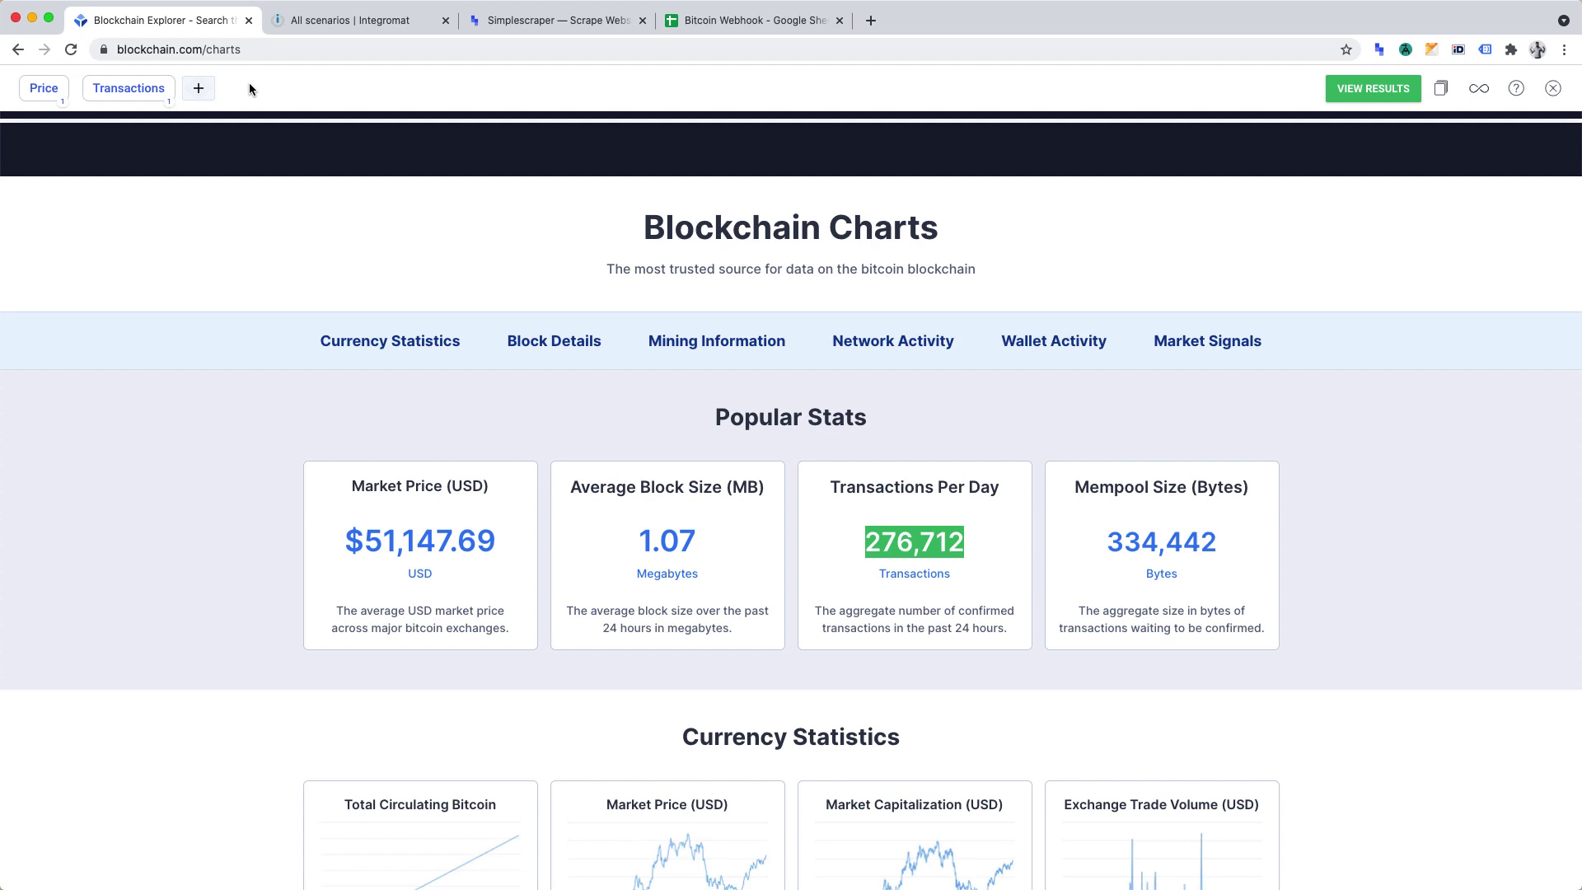
# - View the scrape results and save them as a recipe named Bitcoin Webhook
pyautogui.click(1348, 85)
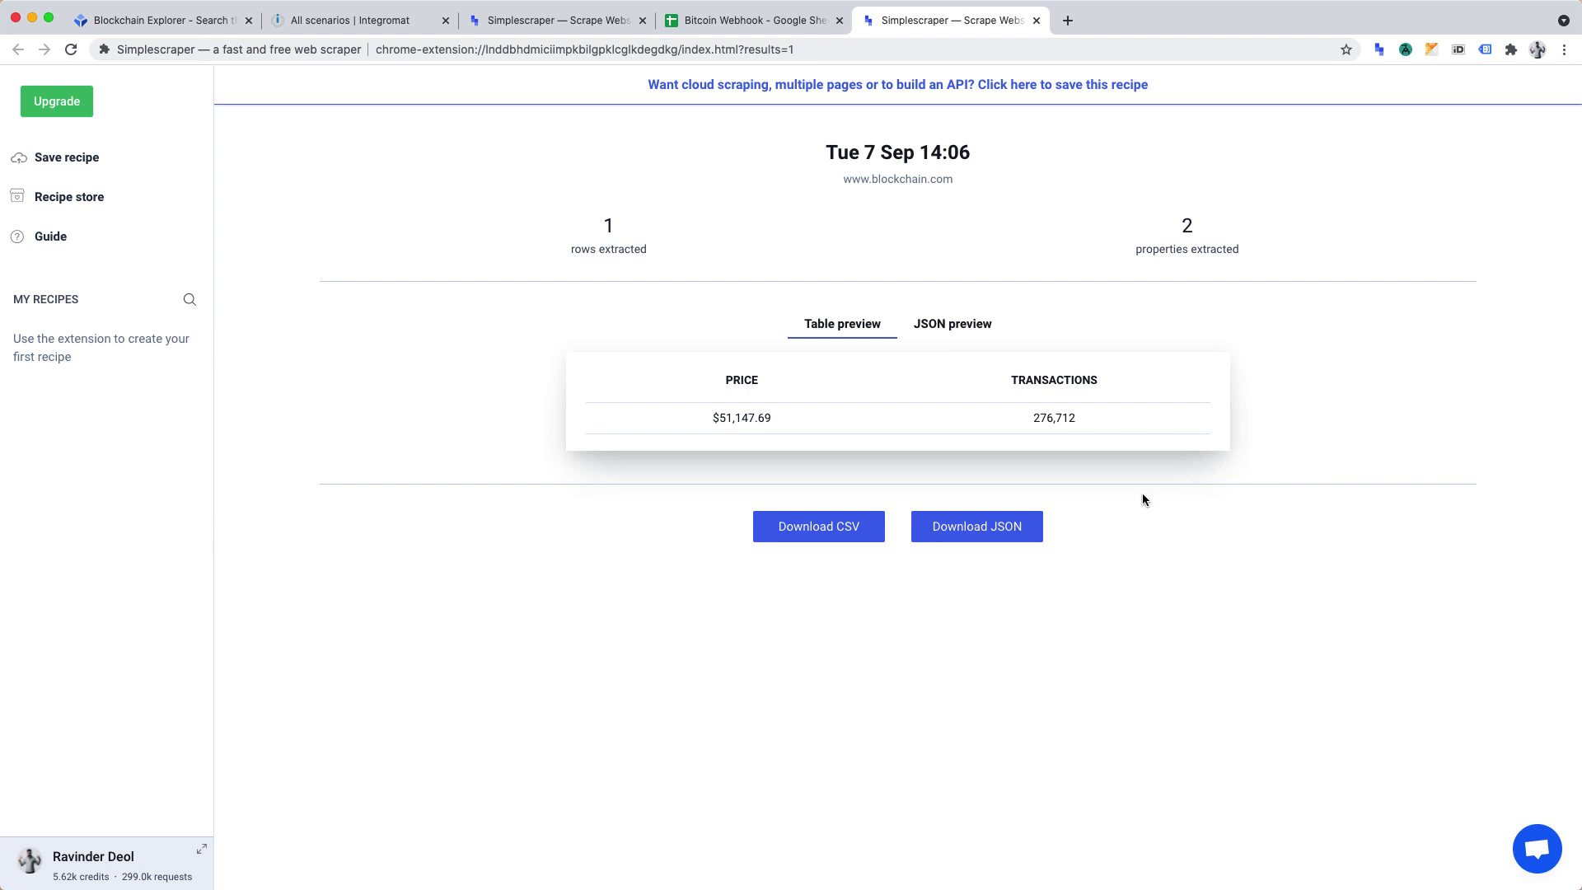
pyautogui.click(92, 157)
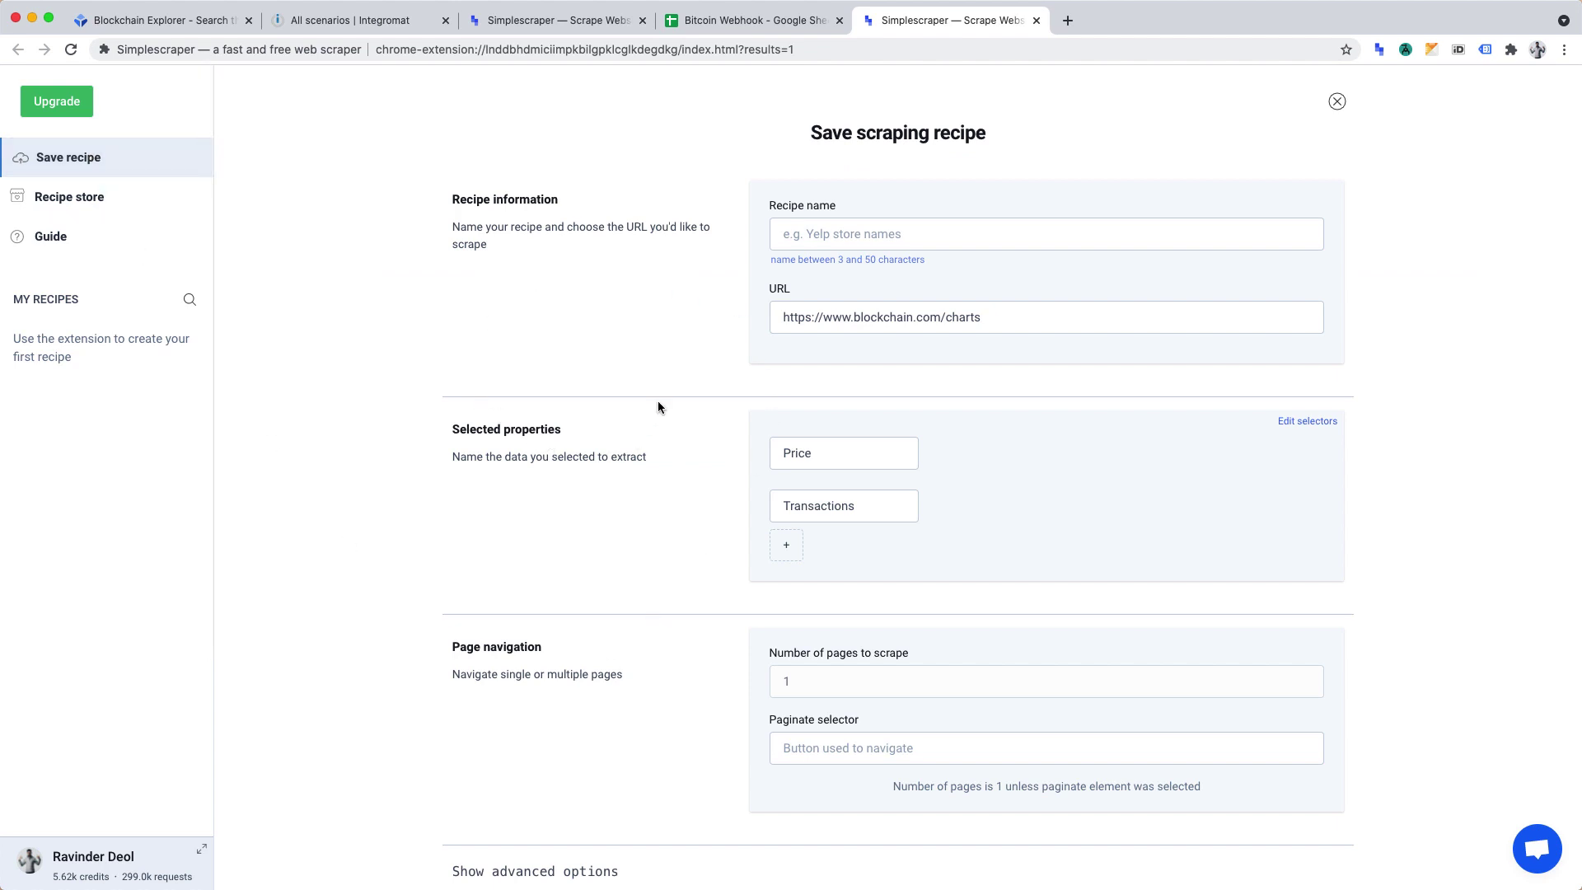
pyautogui.click(969, 243)
pyautogui.write('Bitcoi')
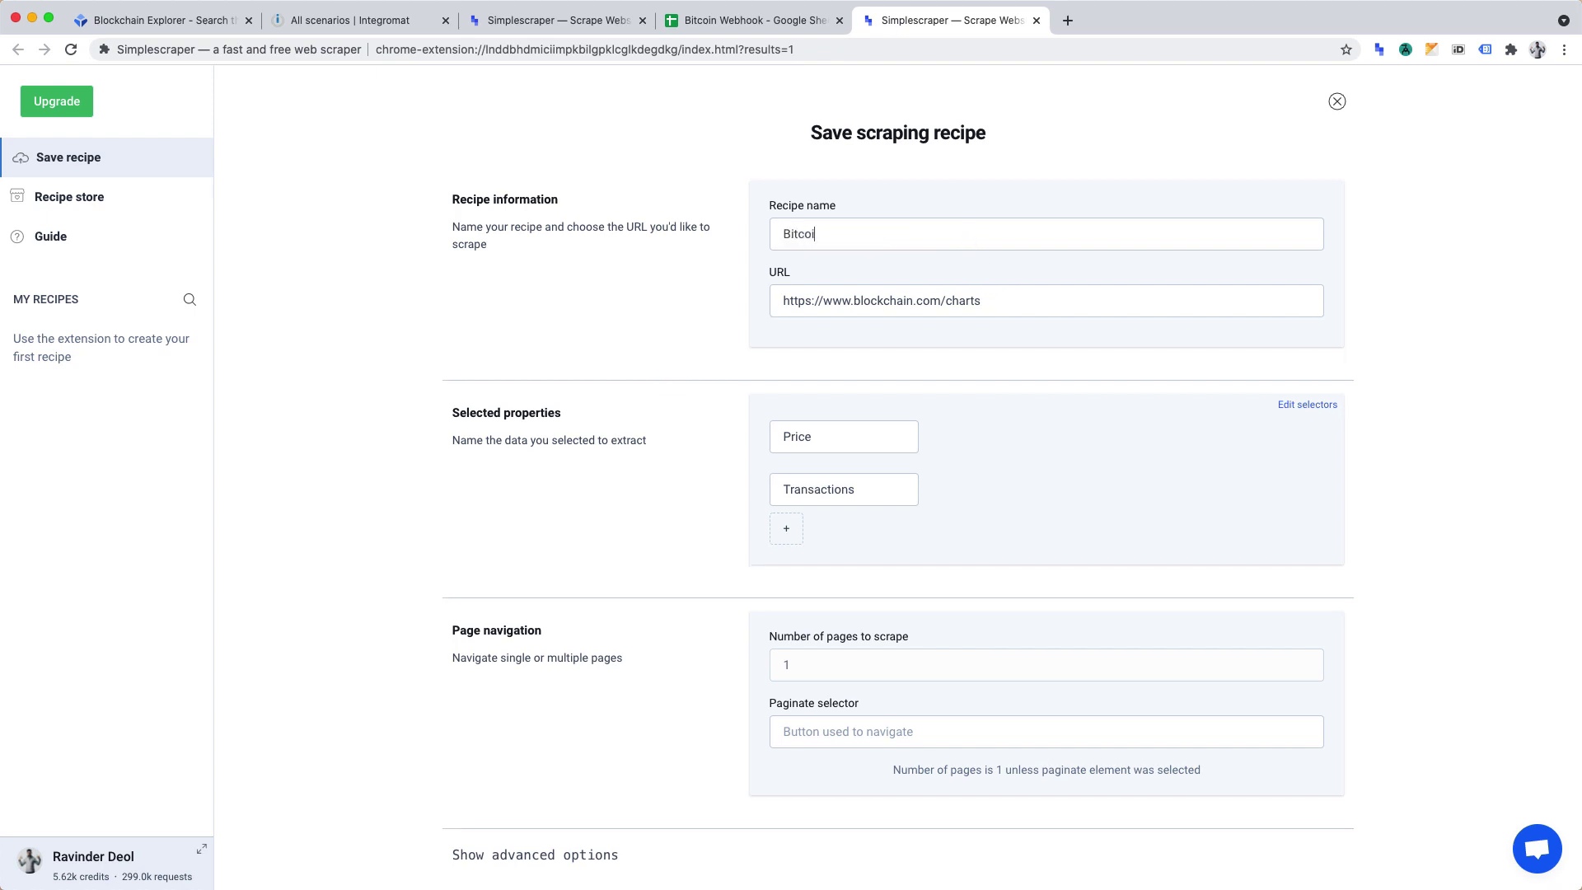
pyautogui.write('n Webhook')
pyautogui.scroll(-3, 863, 655)
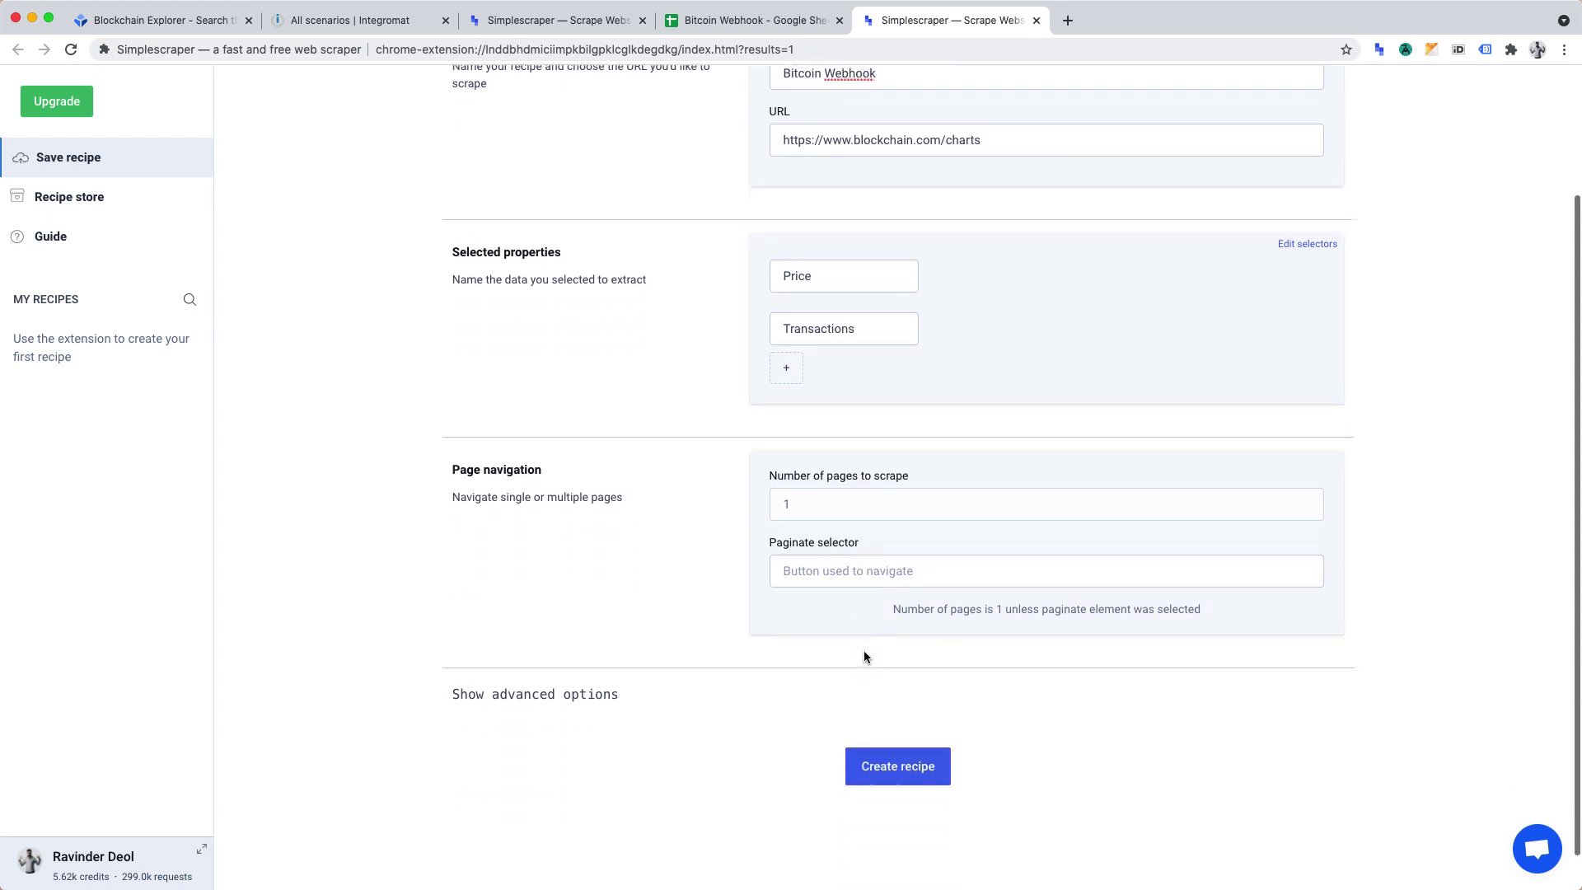
pyautogui.click(895, 754)
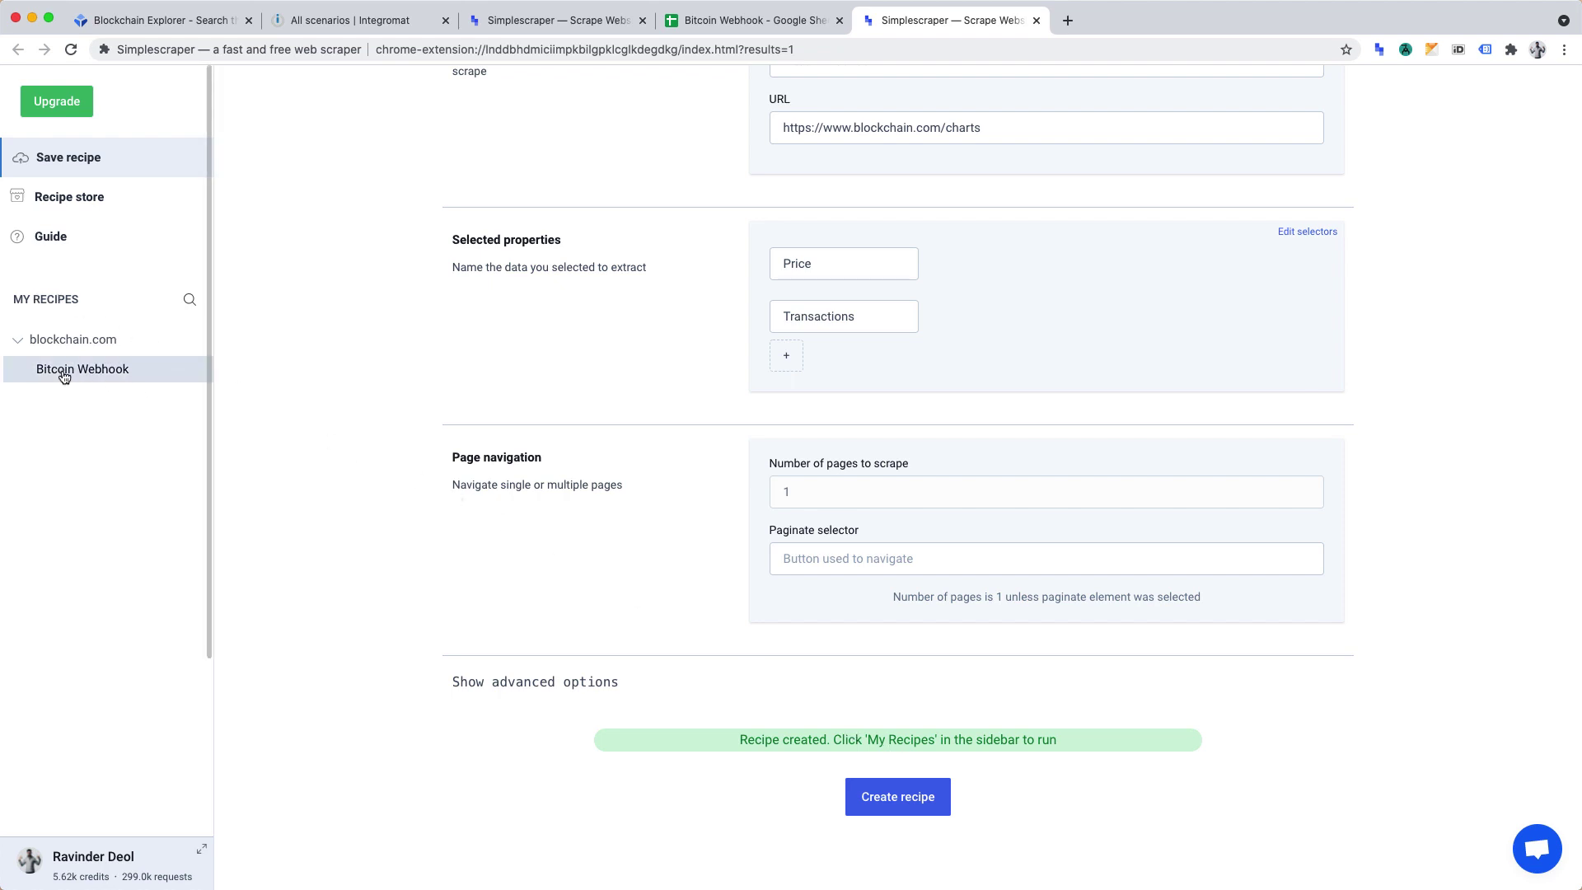
# - Open the Bitcoin Webhook recipe's integration settings and locate the Webhook URL setting
pyautogui.click(111, 378)
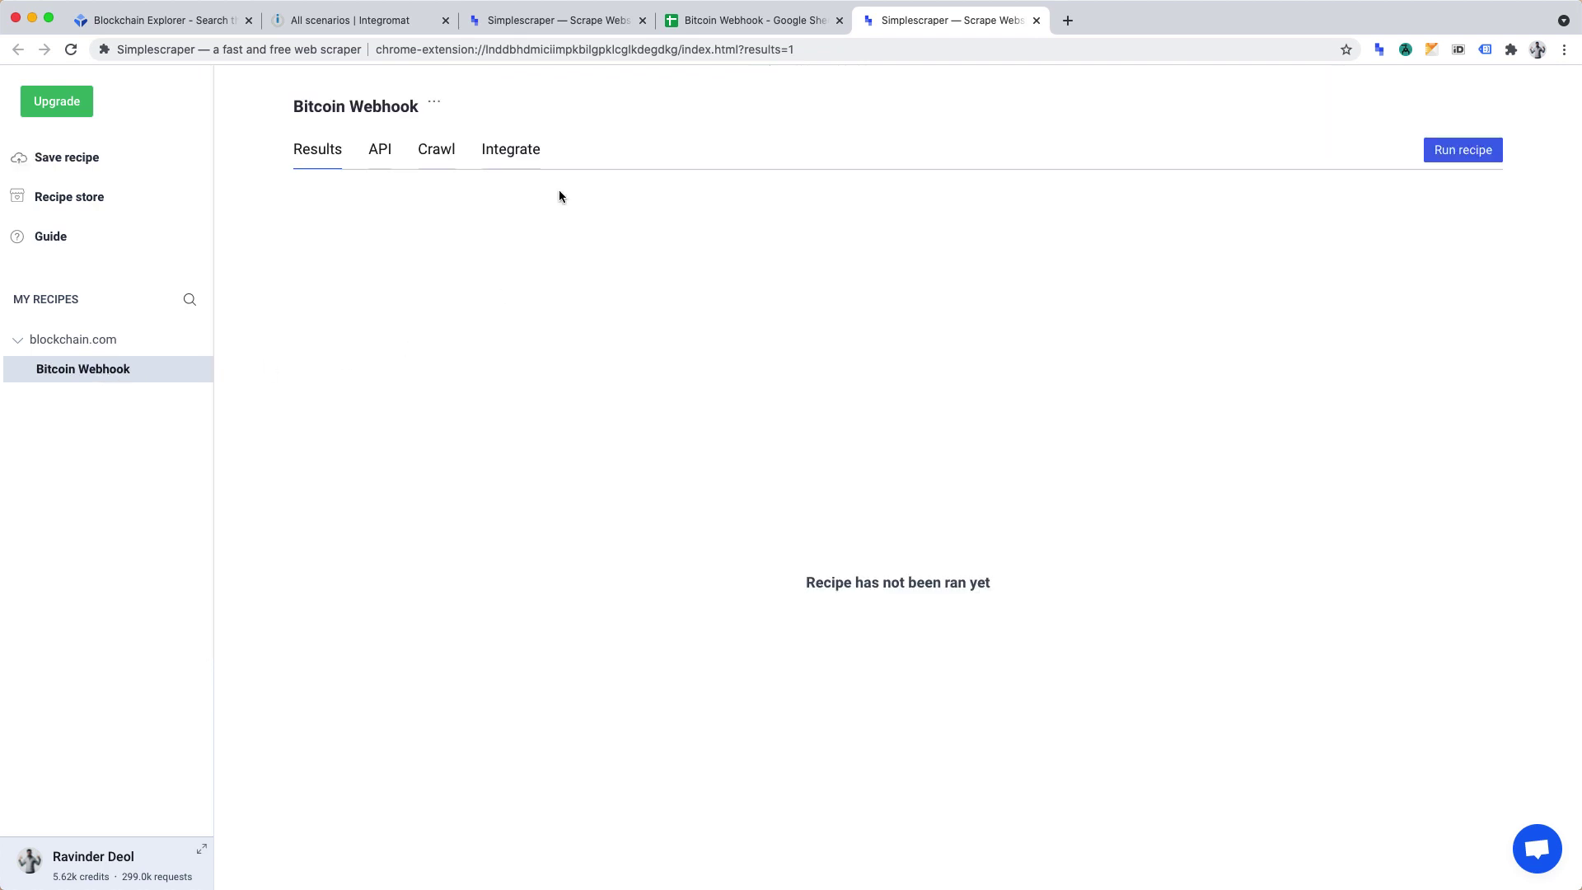
pyautogui.click(513, 154)
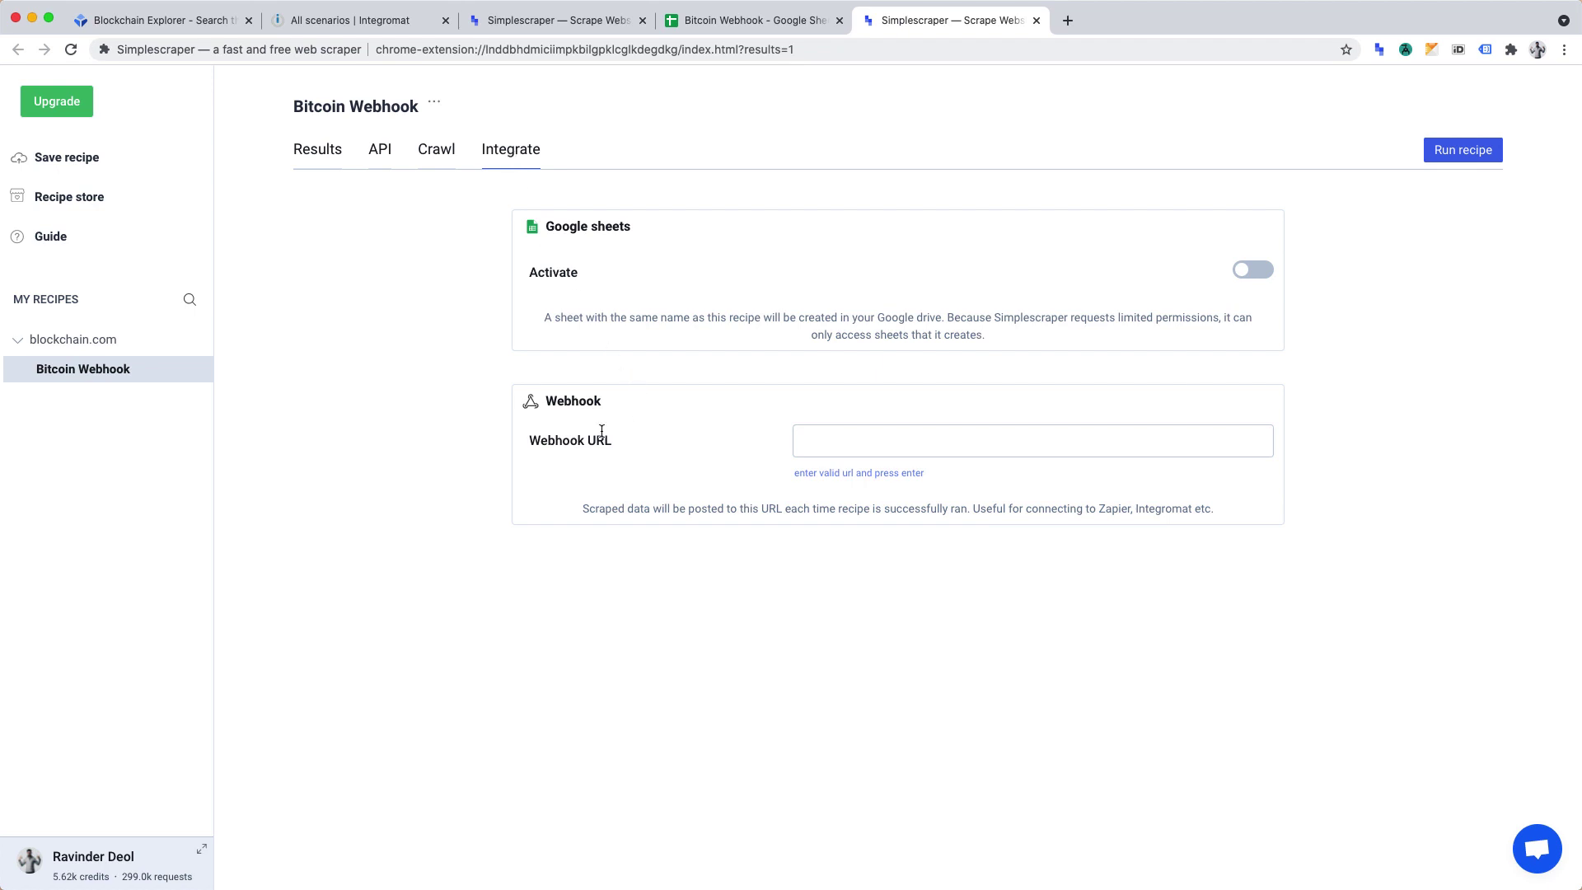
pyautogui.moveTo(531, 440); pyautogui.dragTo(625, 445)
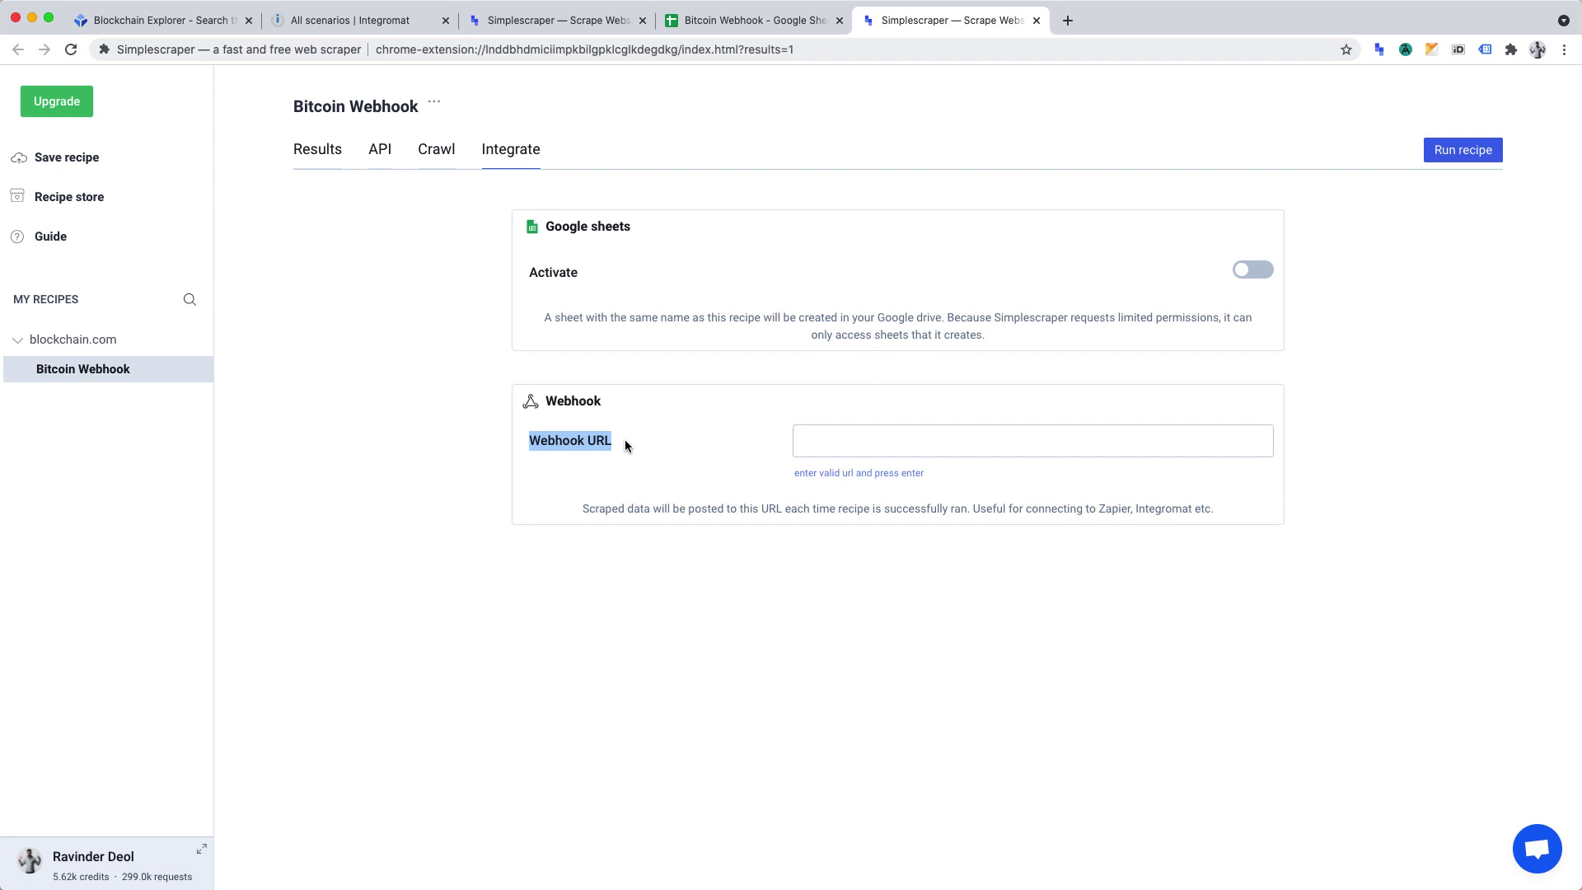
# - Switch to Integromat and create a new scenario with a Custom webhook trigger from the Webhooks app
pyautogui.click(390, 20)
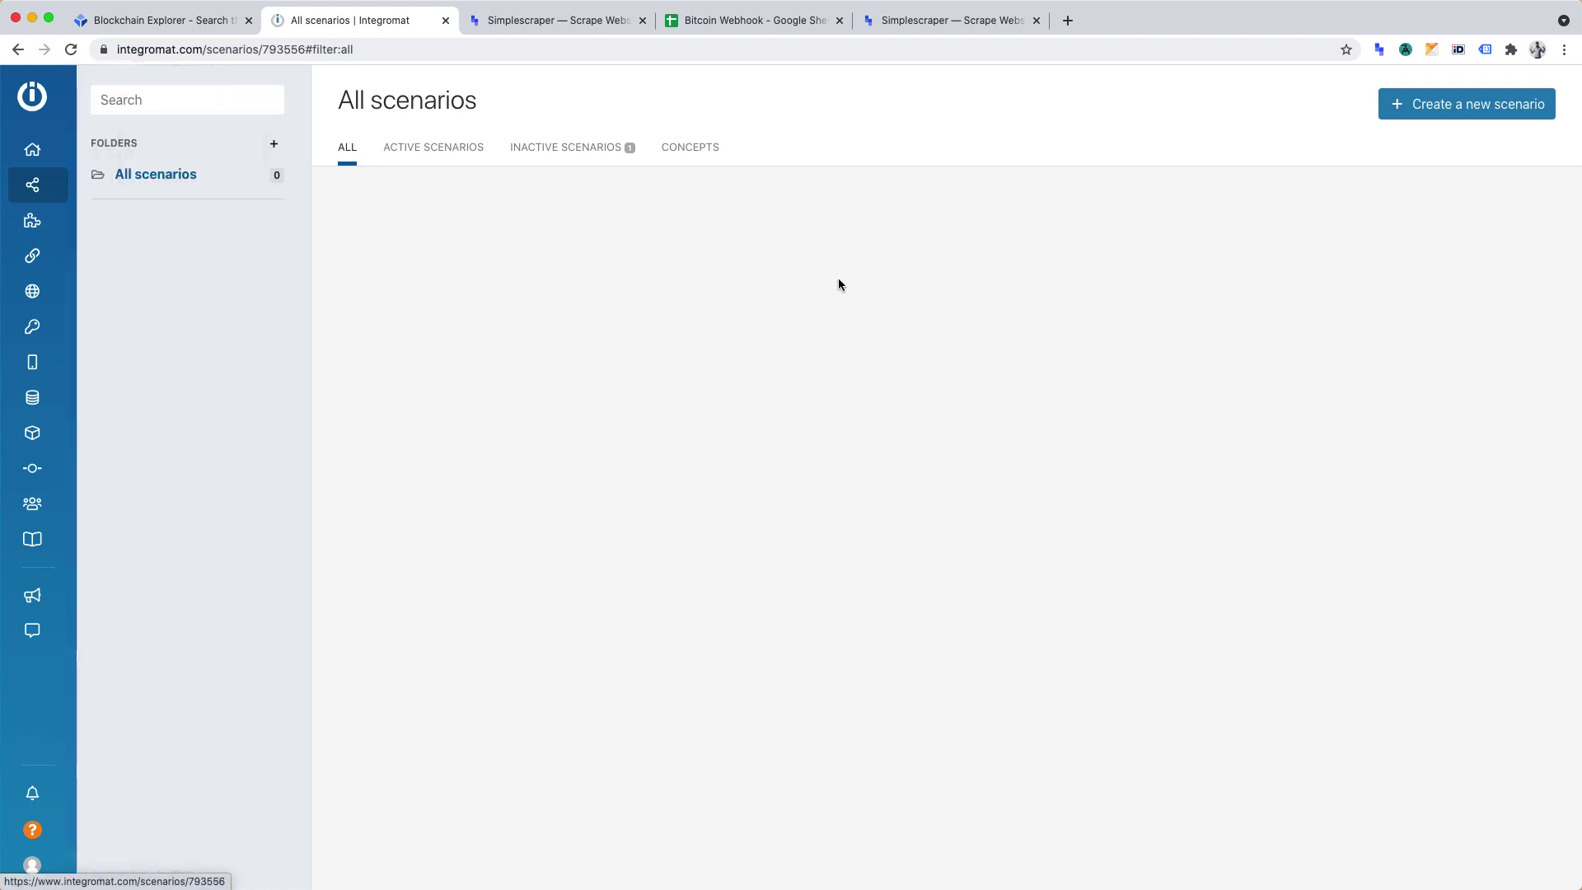
pyautogui.click(1466, 104)
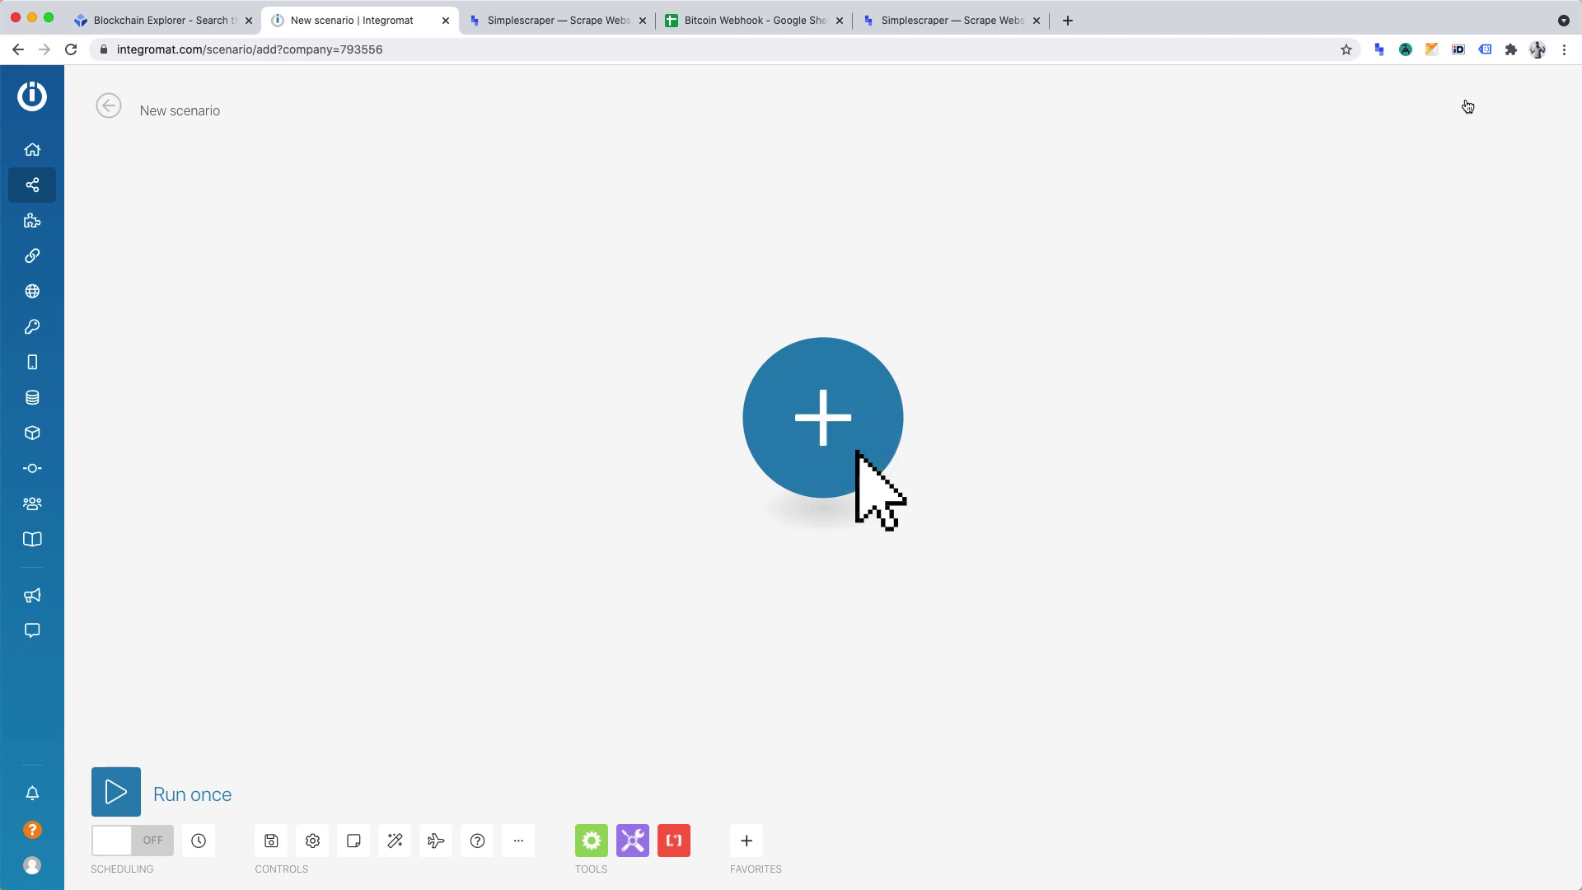
pyautogui.click(817, 422)
pyautogui.write('webhoo')
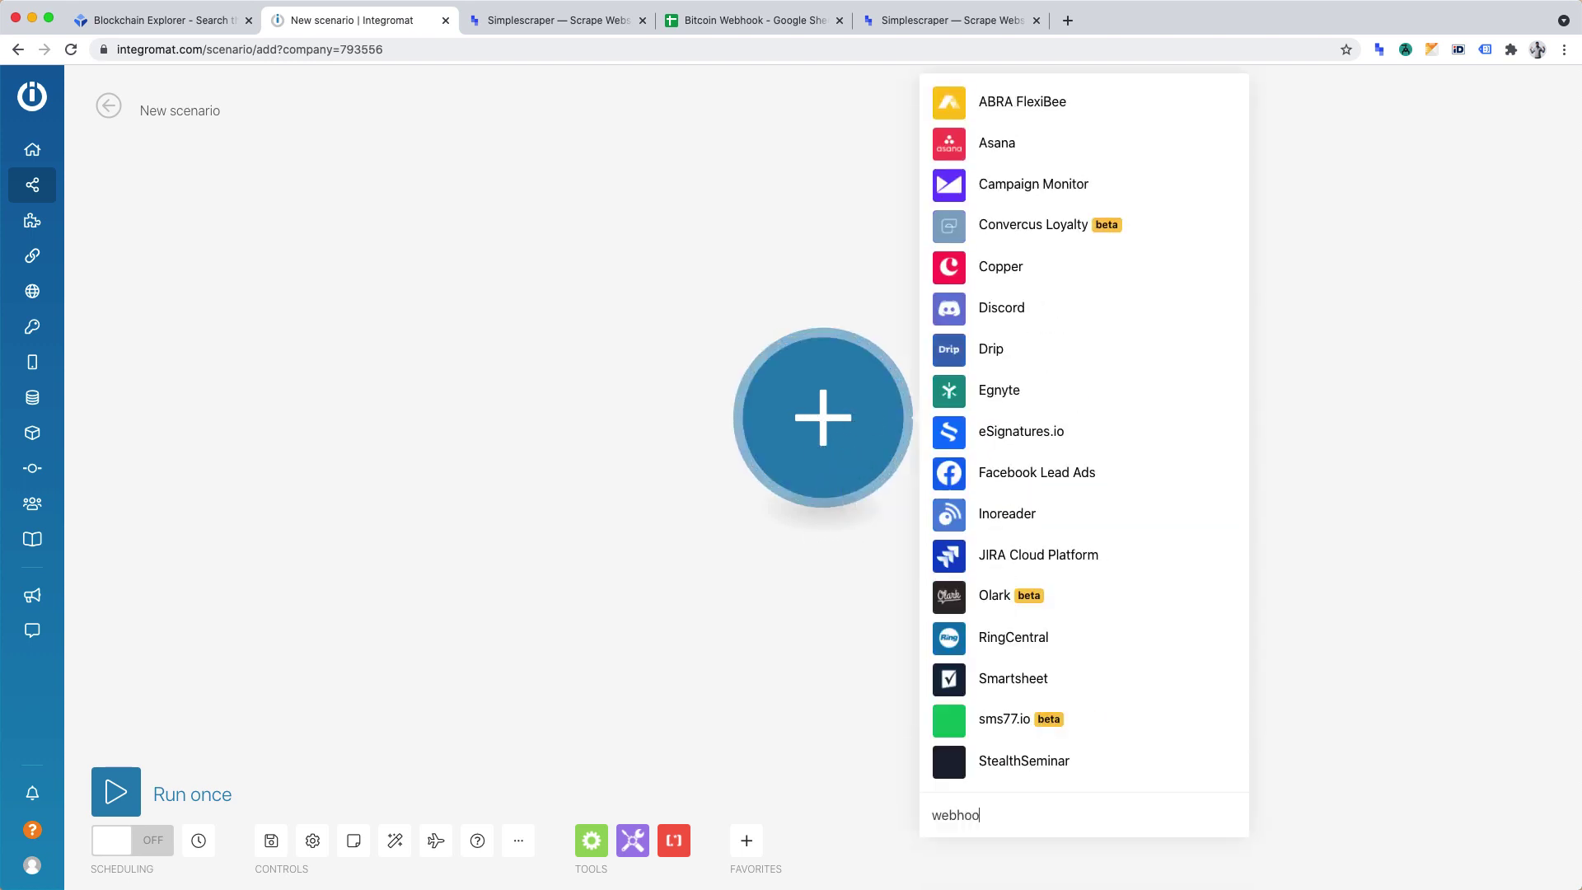
pyautogui.write('ks')
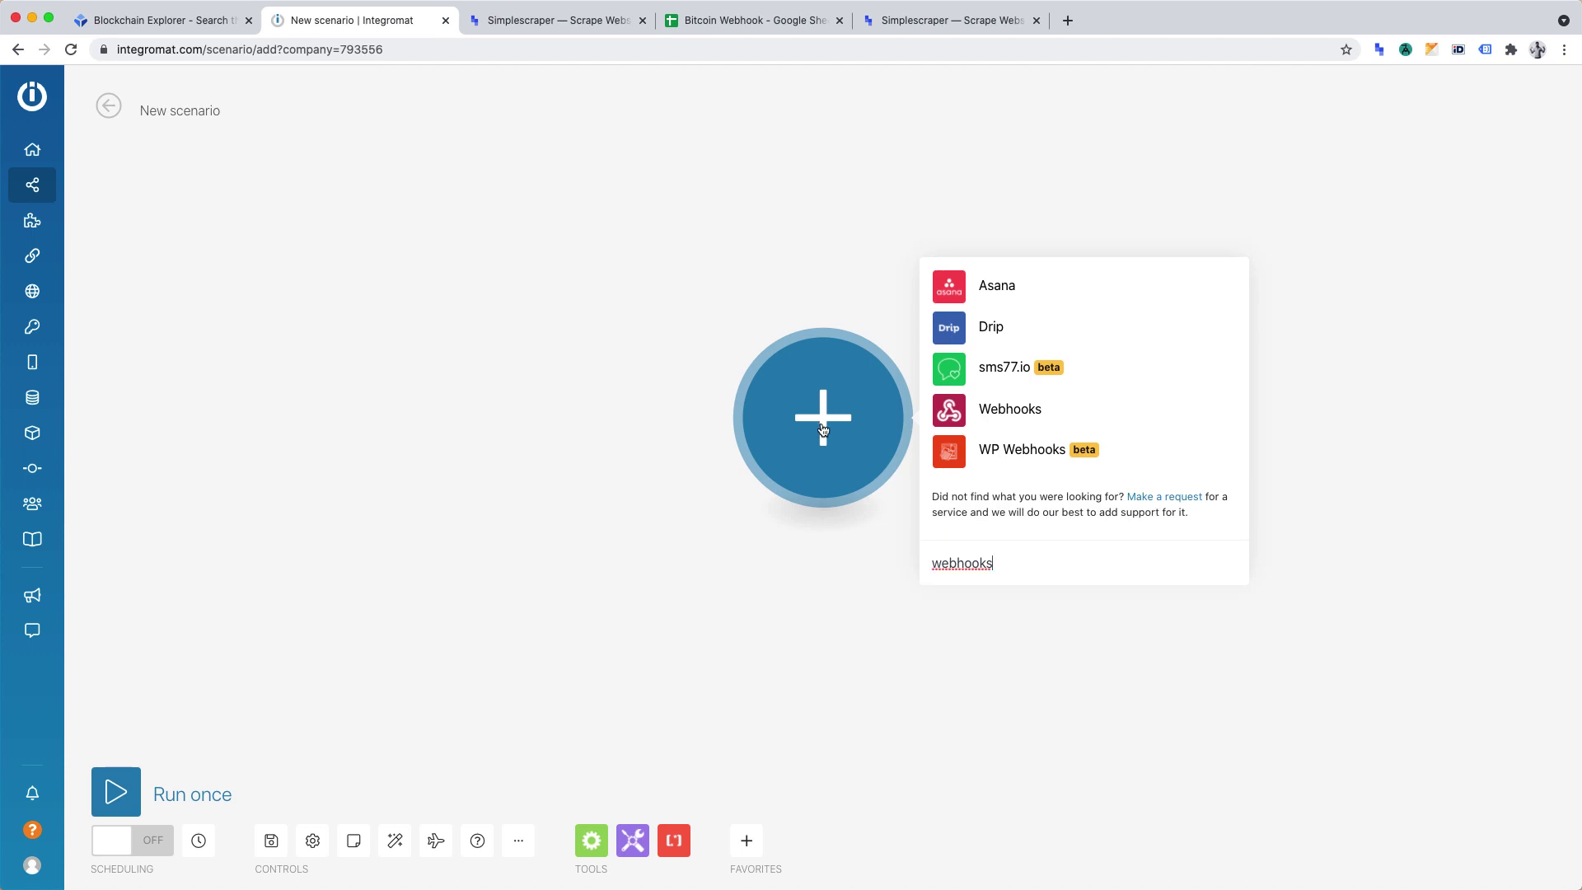
pyautogui.click(979, 409)
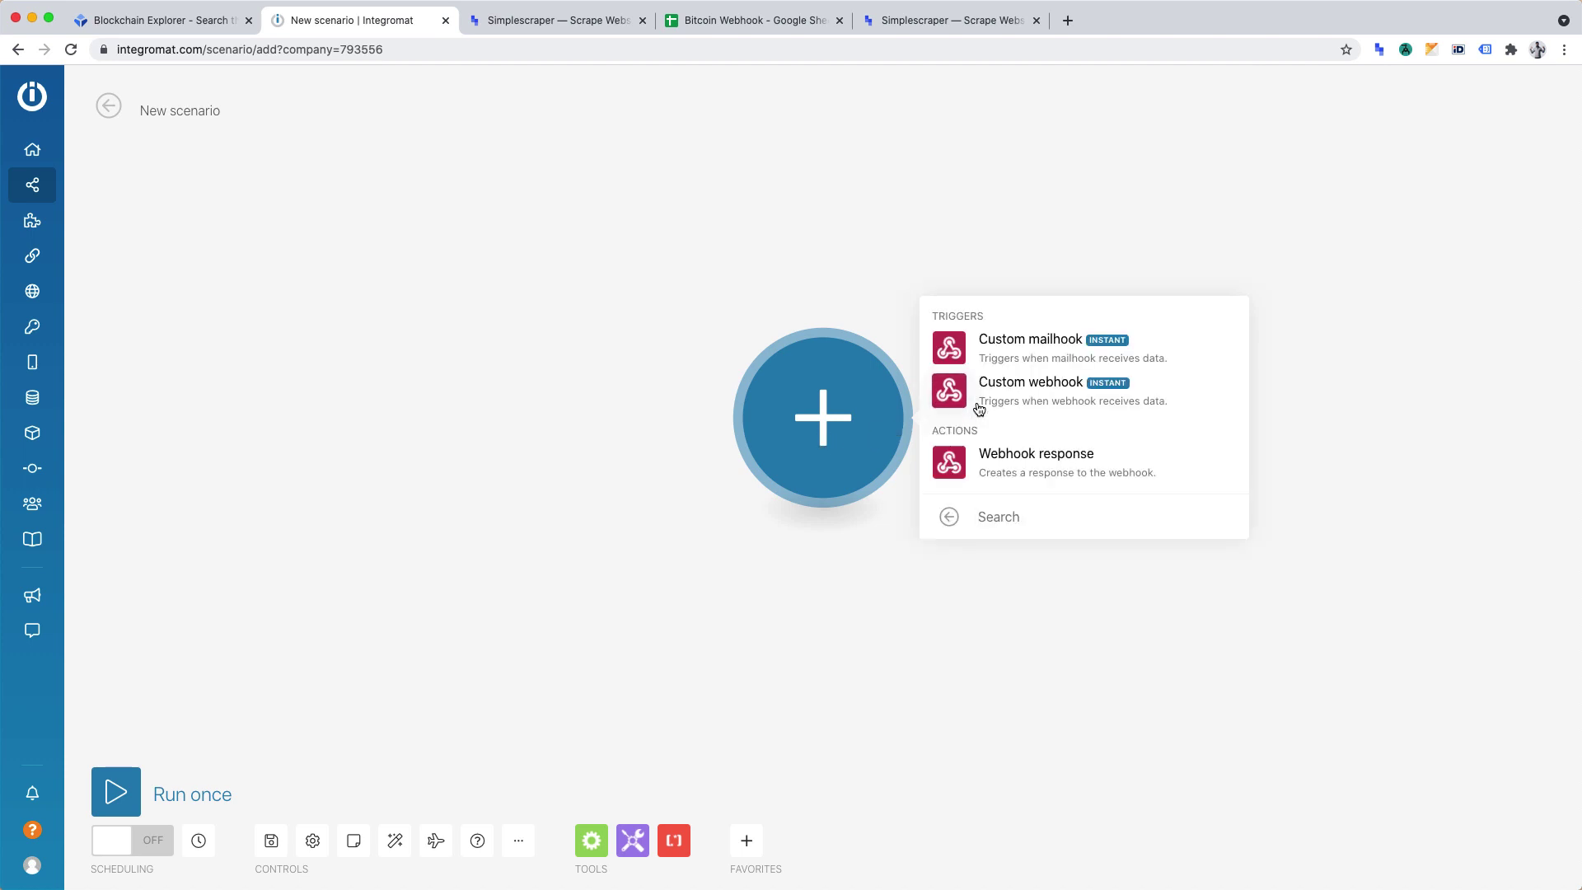
pyautogui.click(1035, 397)
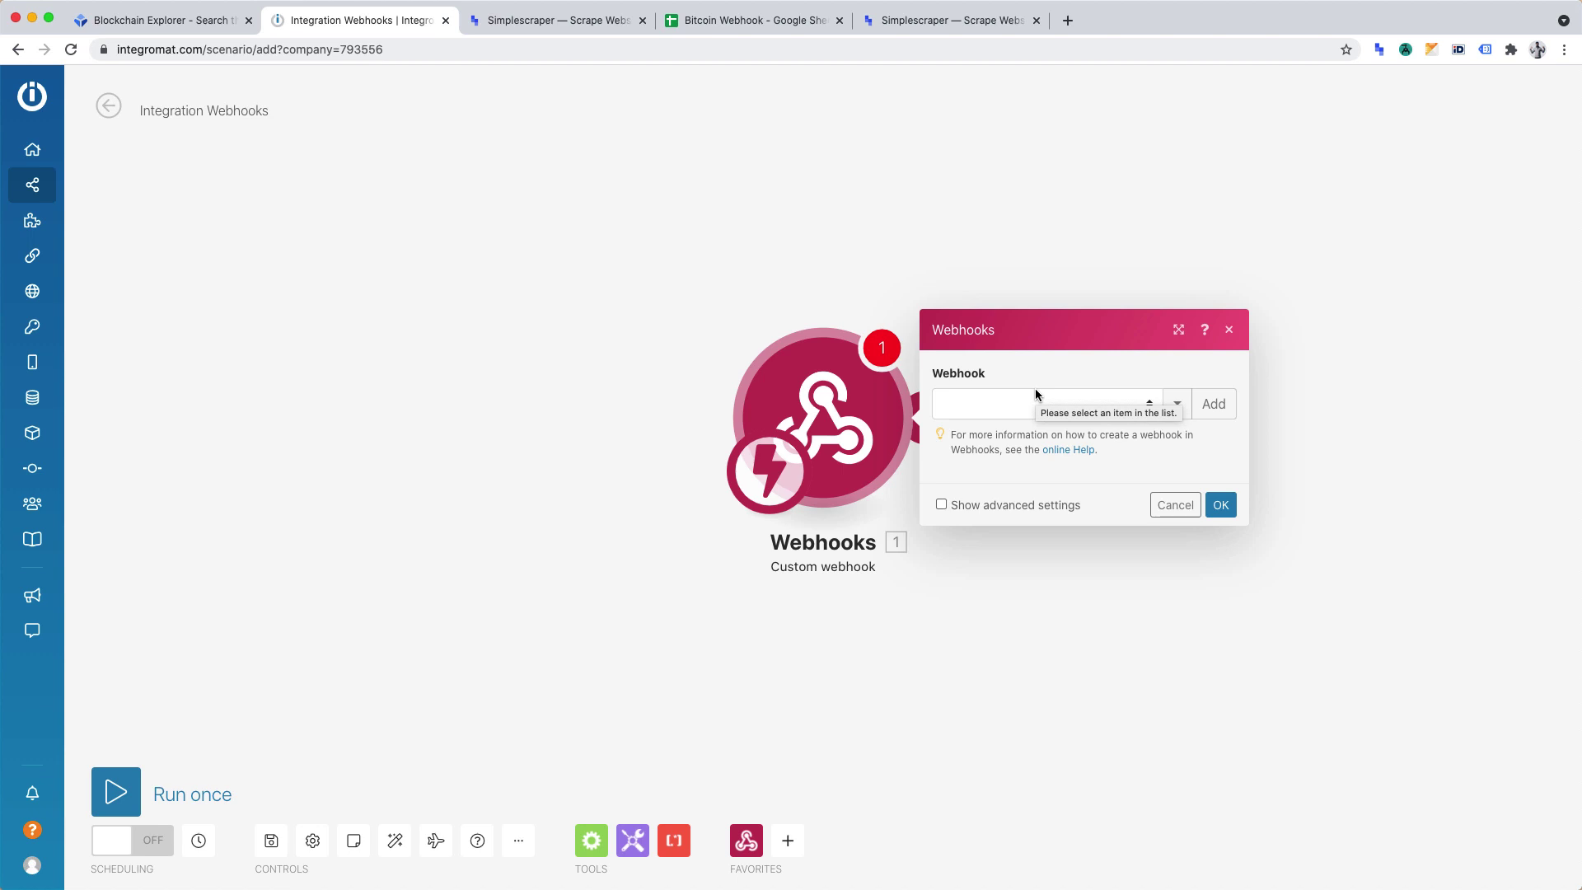
# - Add a new hook named Bitcoin Webhook to the Webhooks trigger and save it
pyautogui.click(1211, 405)
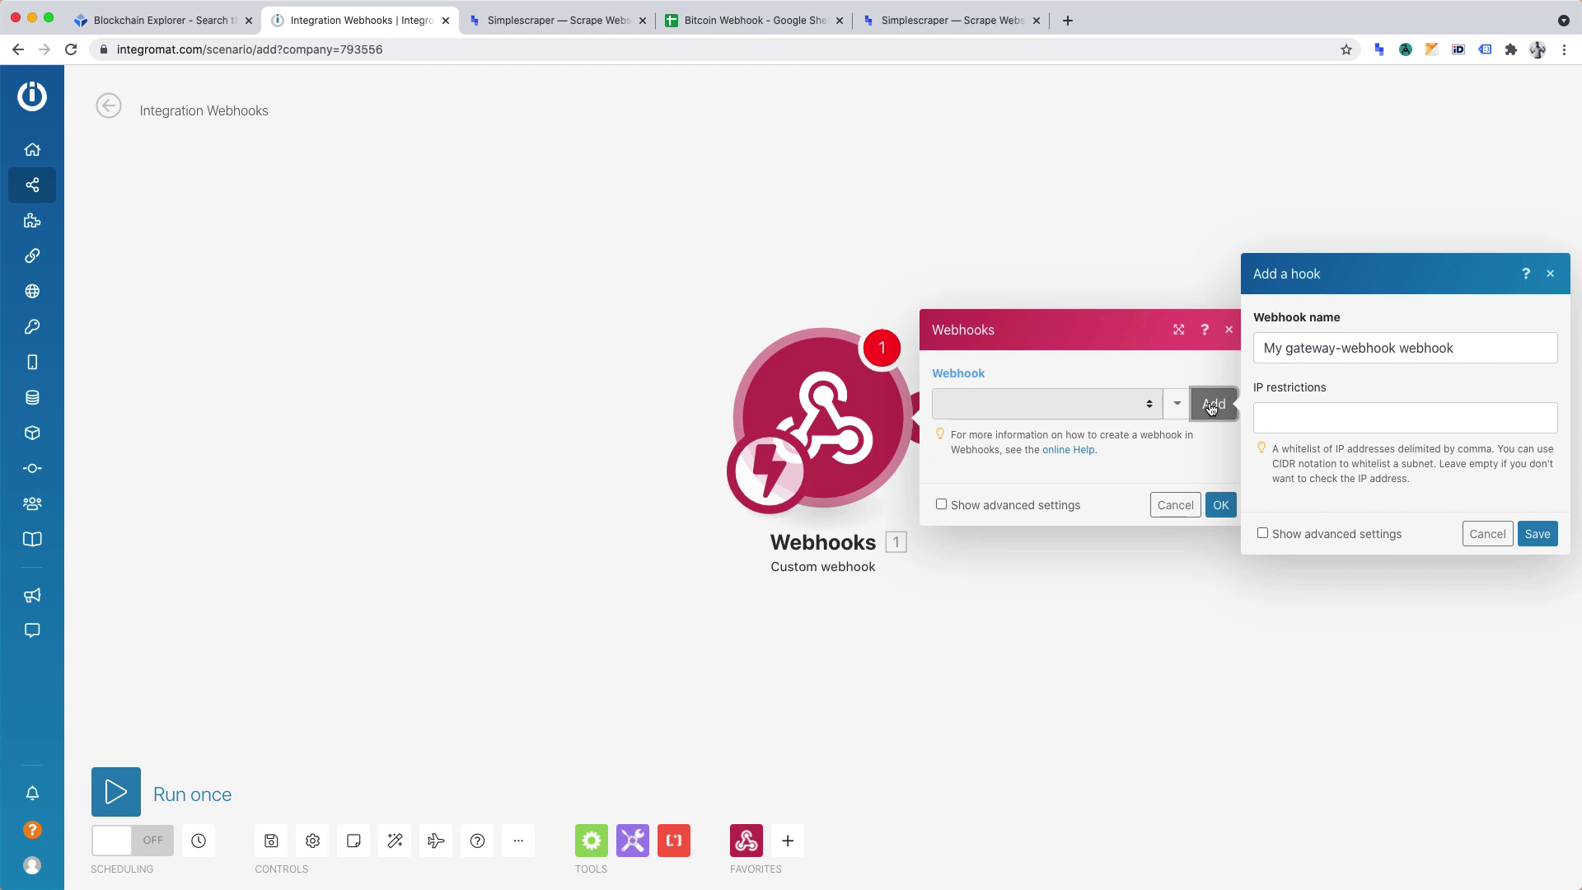
pyautogui.click(1343, 340)
pyautogui.tripleClick(1343, 340)
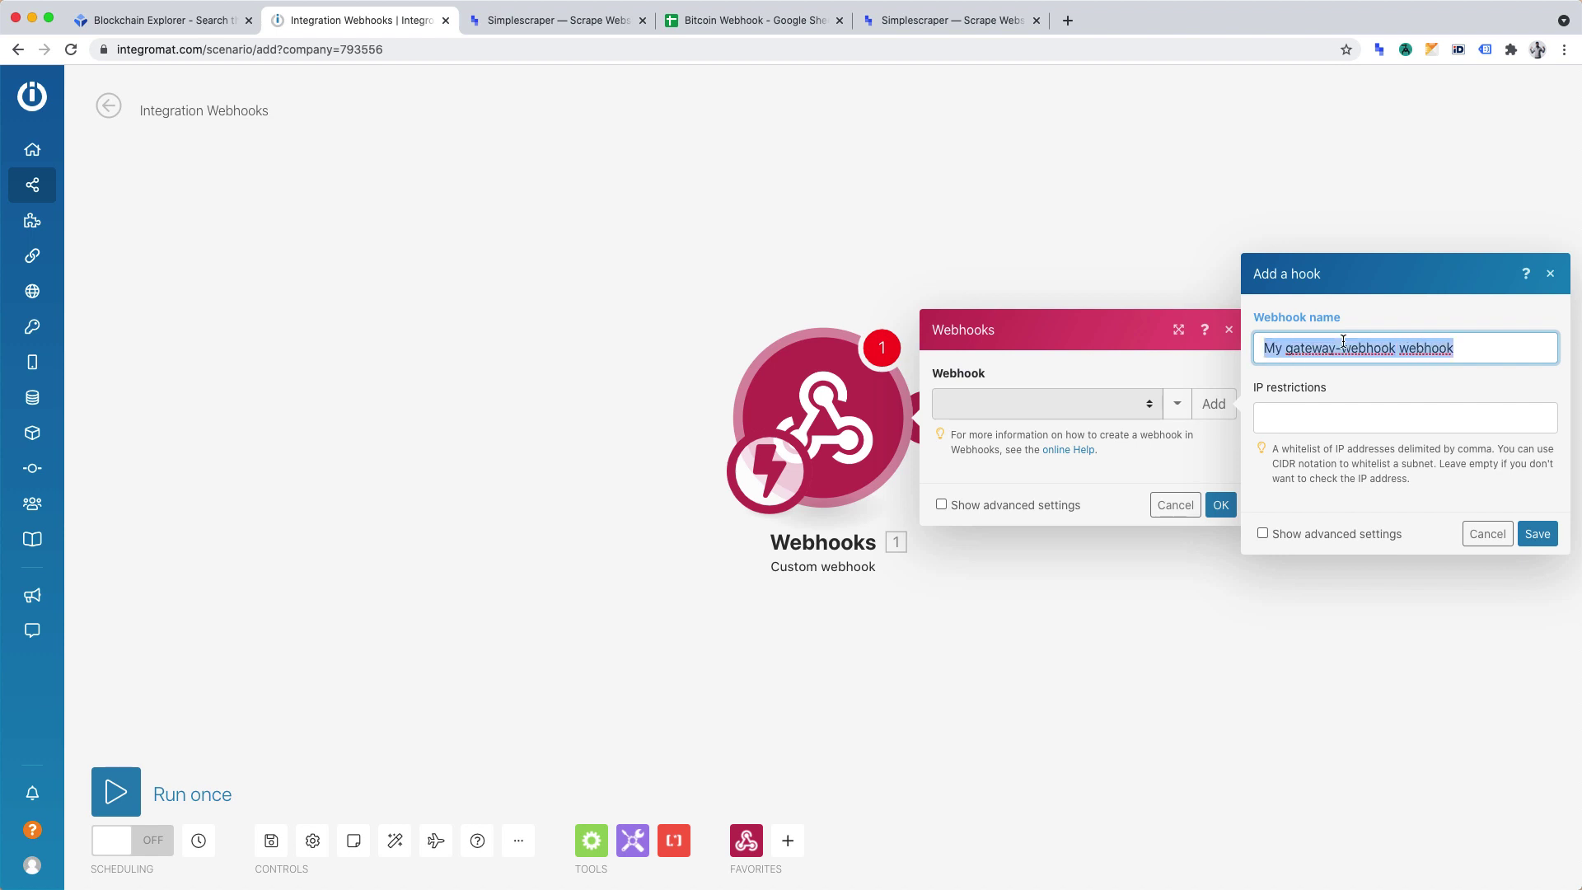
pyautogui.write('Bitco')
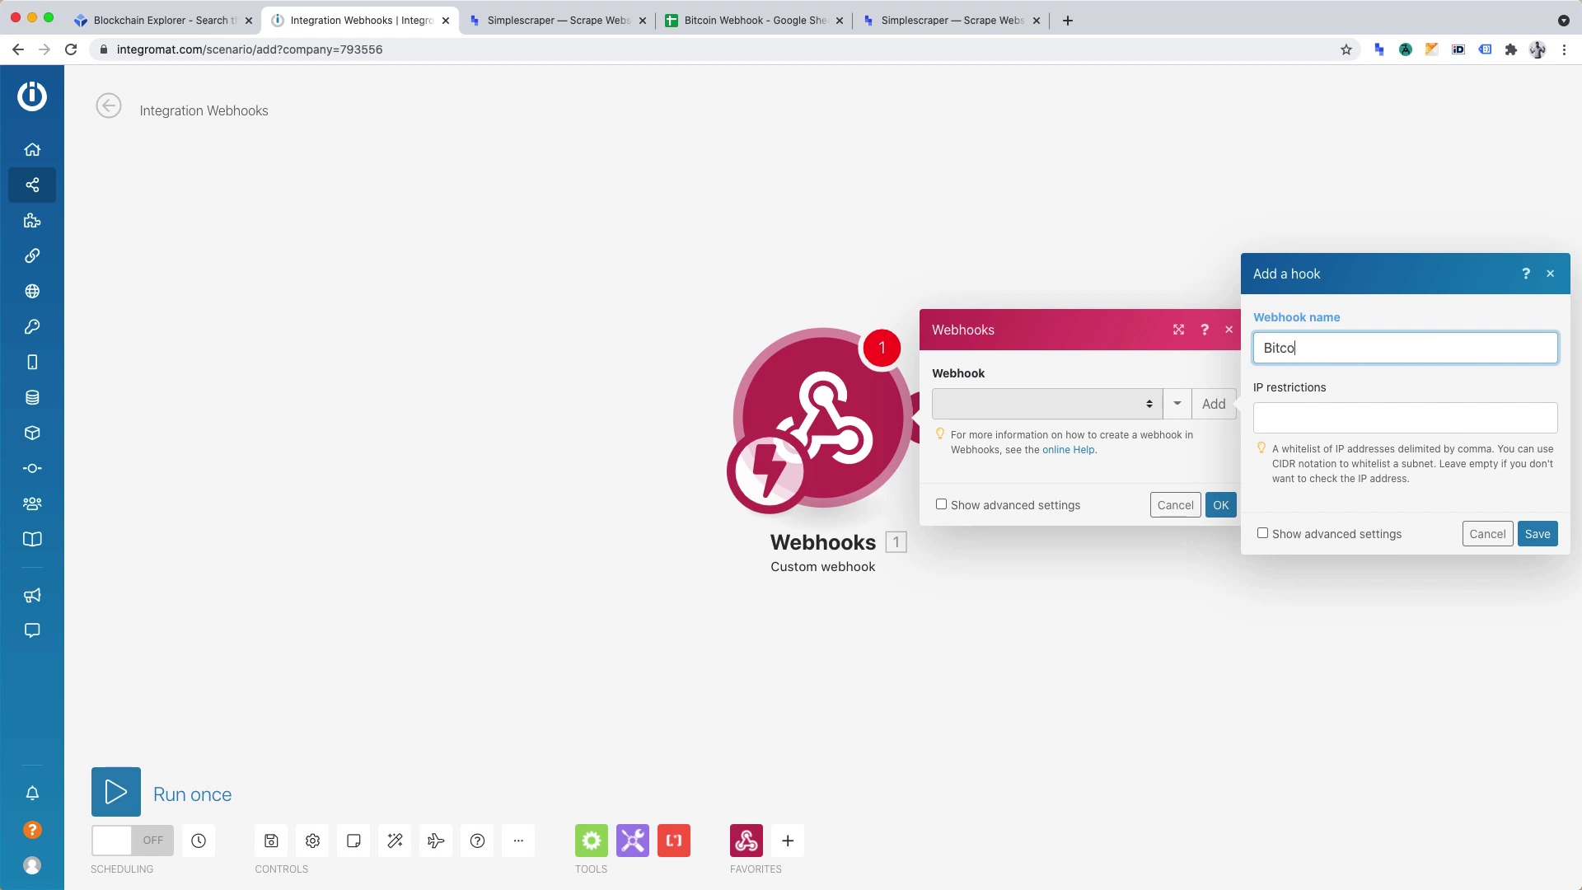
pyautogui.write('in Webhook')
pyautogui.click(1537, 532)
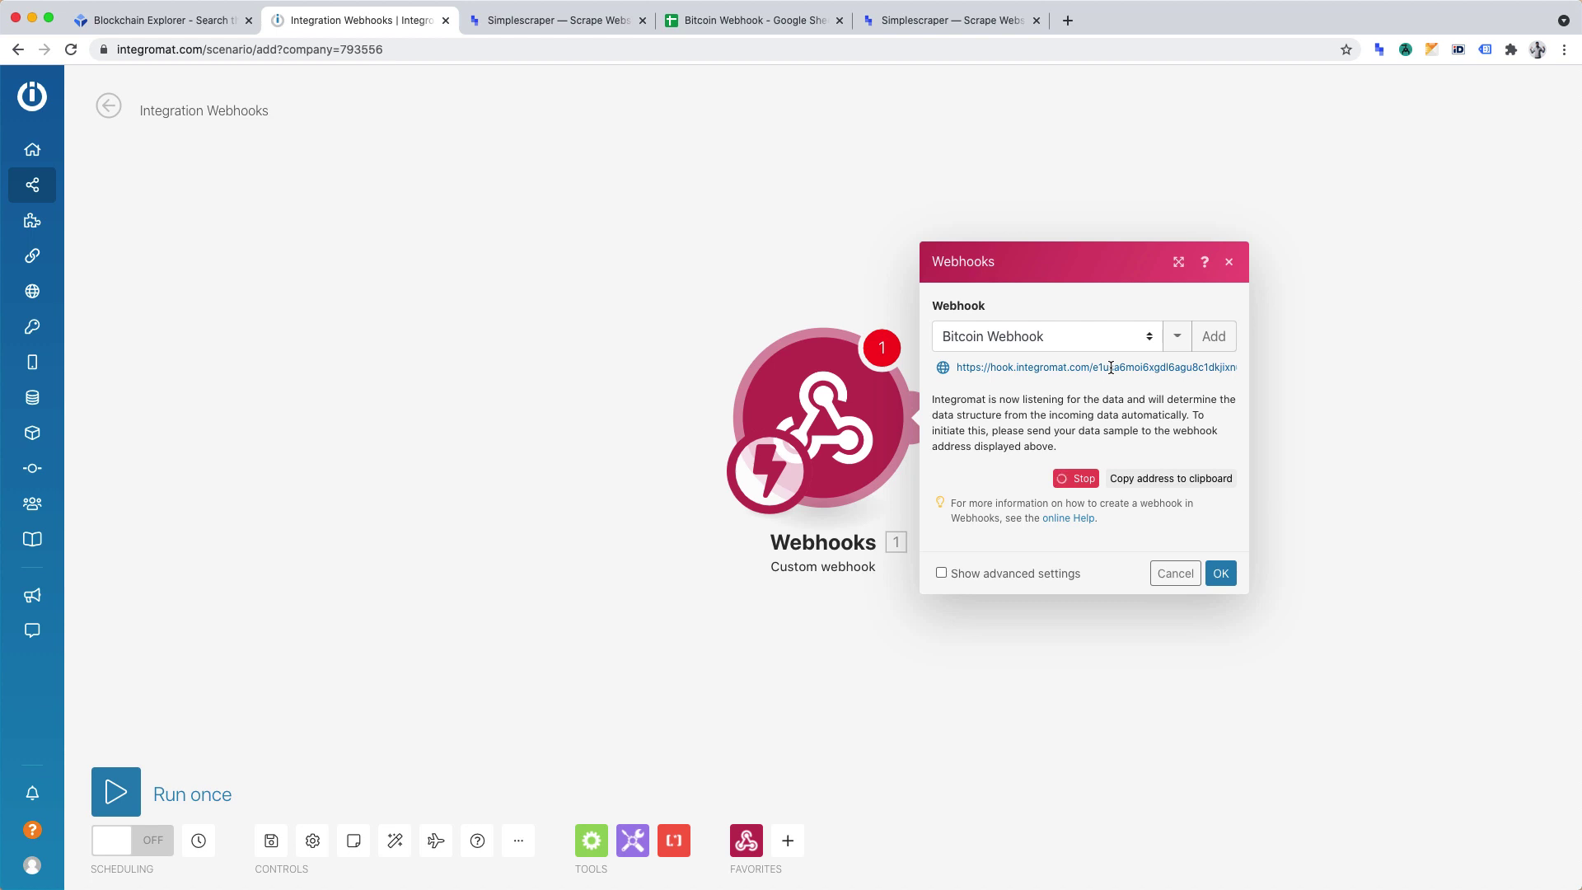
# - Copy the hook's address and enter it as the Webhook URL of the Bitcoin Webhook recipe in Simplescraper
pyautogui.click(1167, 480)
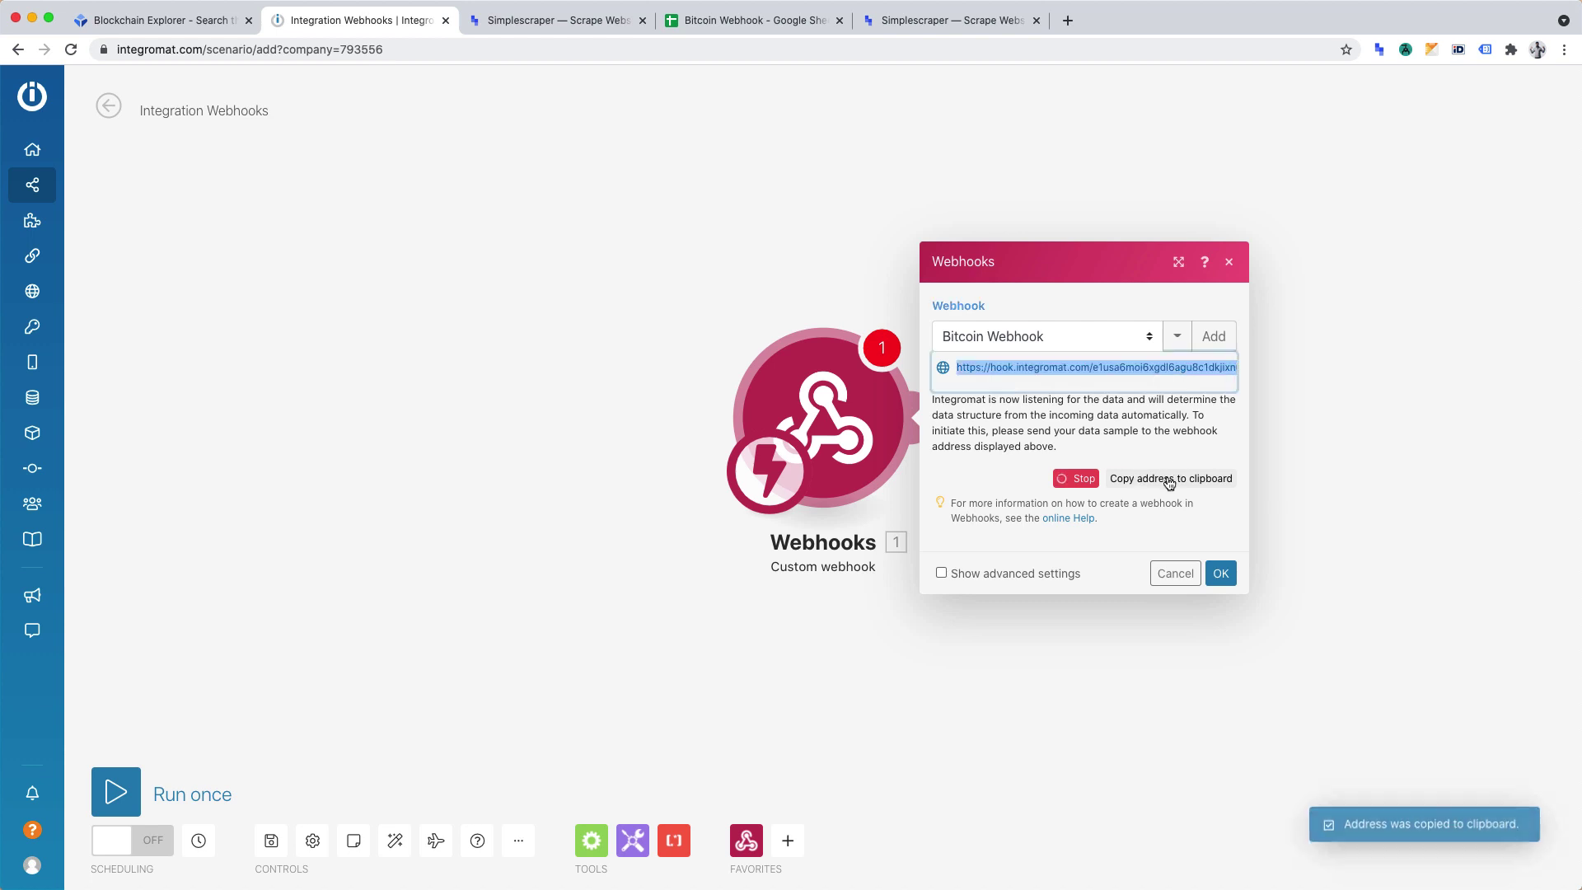
pyautogui.click(982, 23)
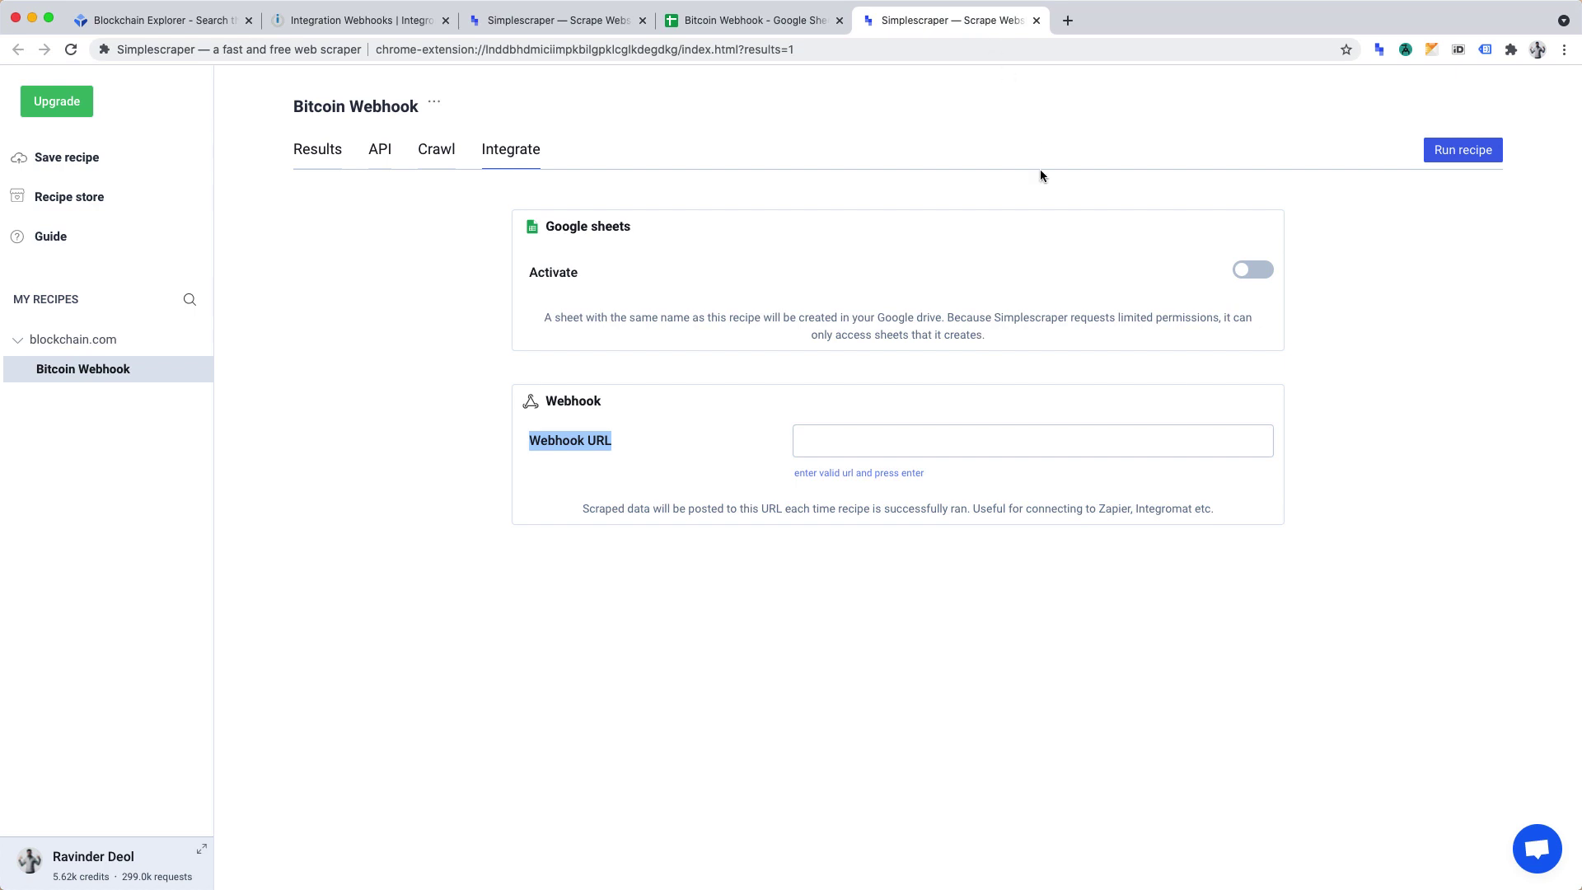
pyautogui.click(926, 449)
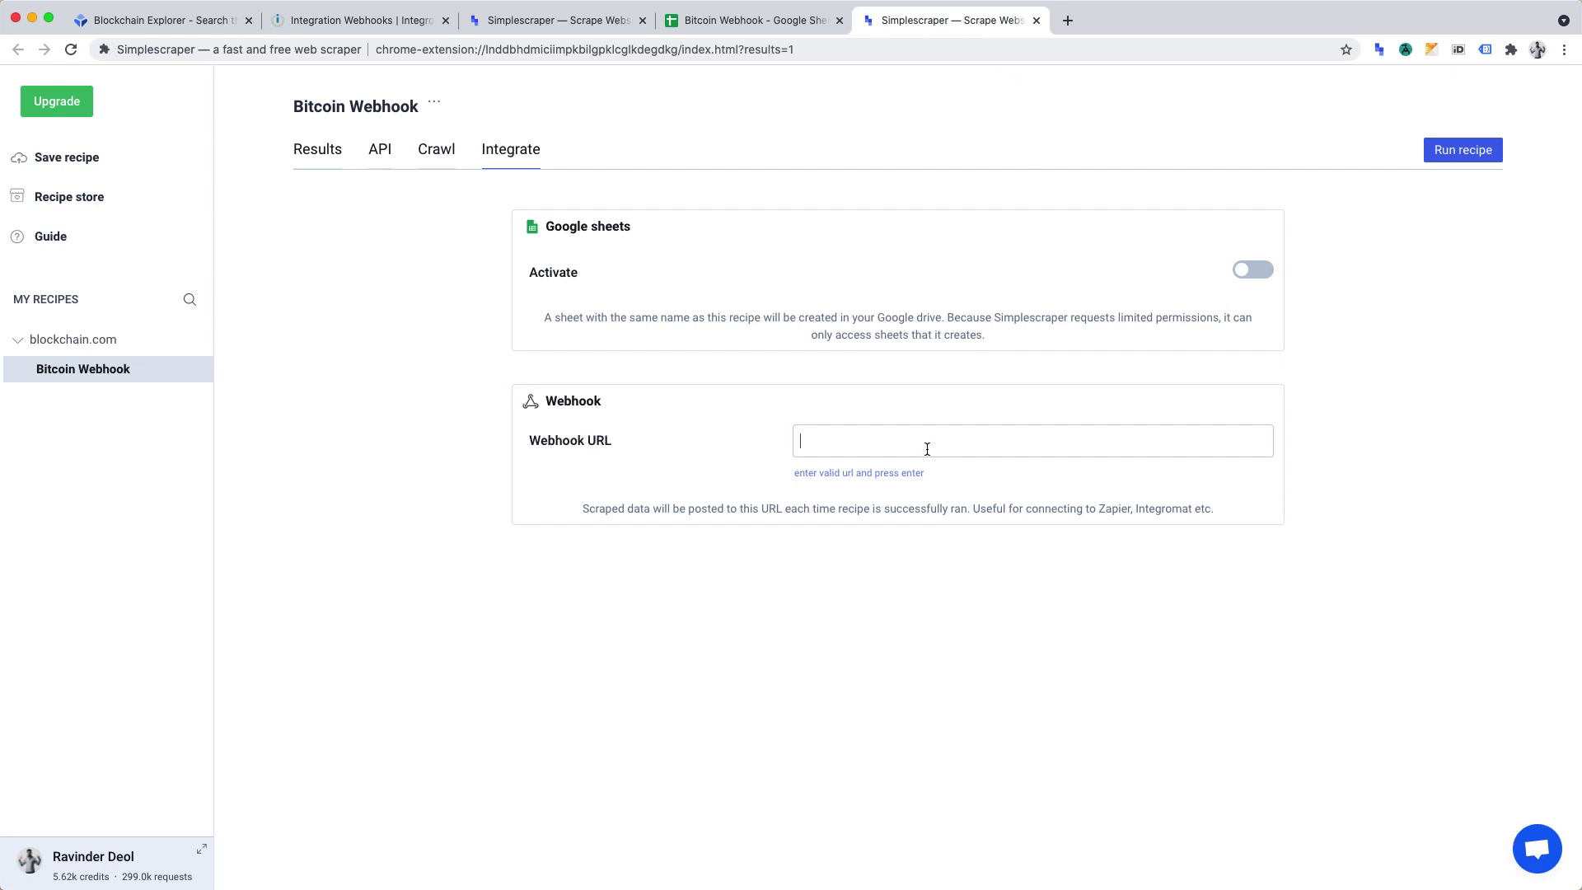
pyautogui.press('super+v')
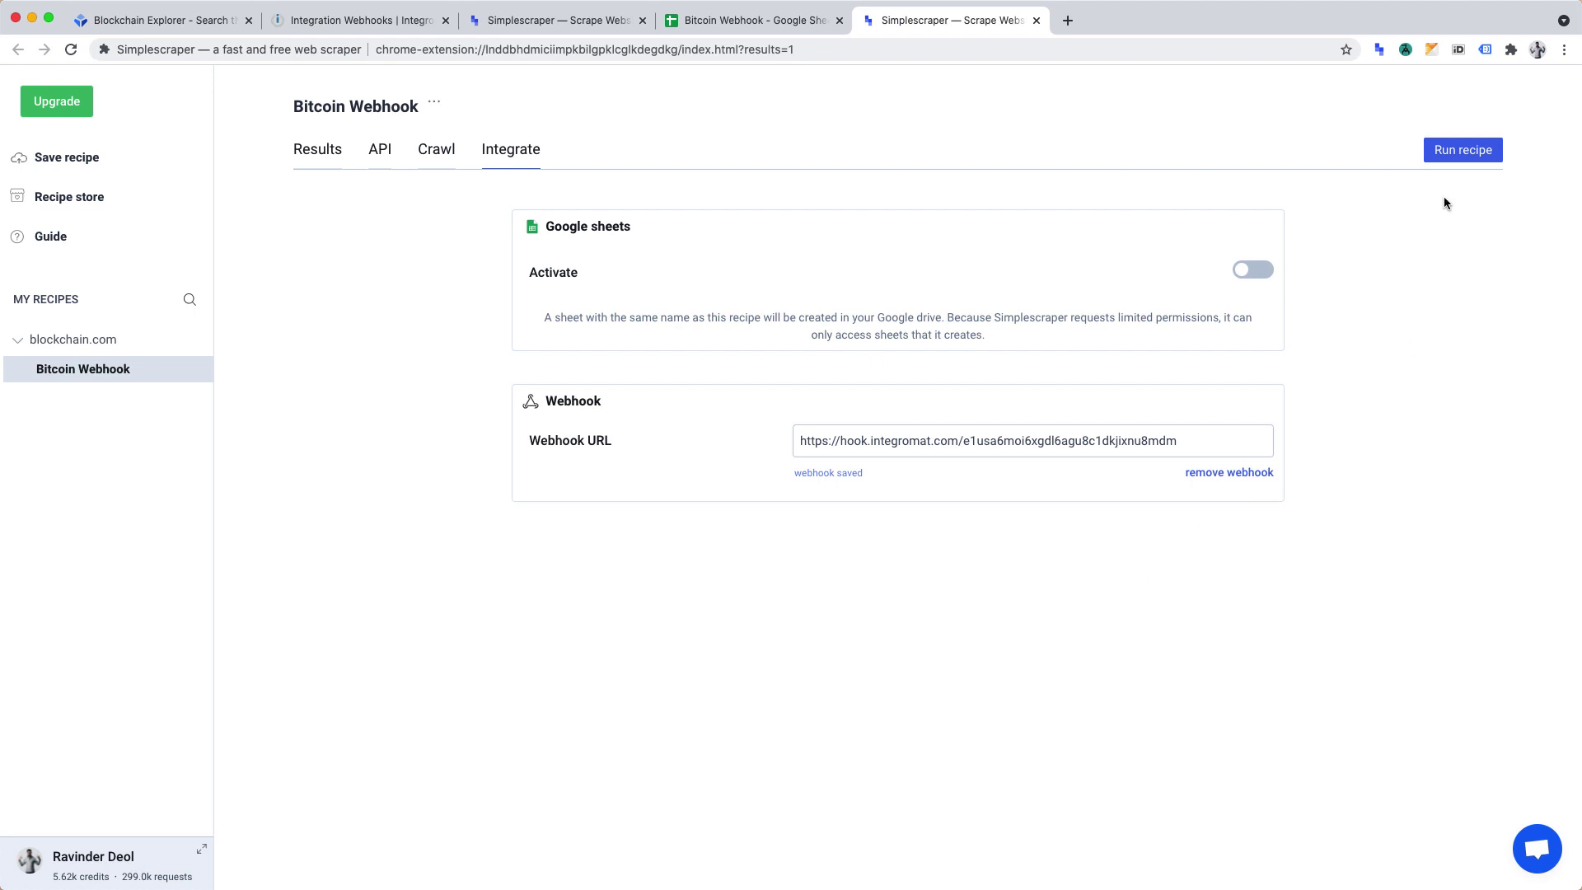
# - Run the recipe to send sample data, then return to Integromat, check that the data structure was determined and confirm the trigger settings
pyautogui.click(1454, 156)
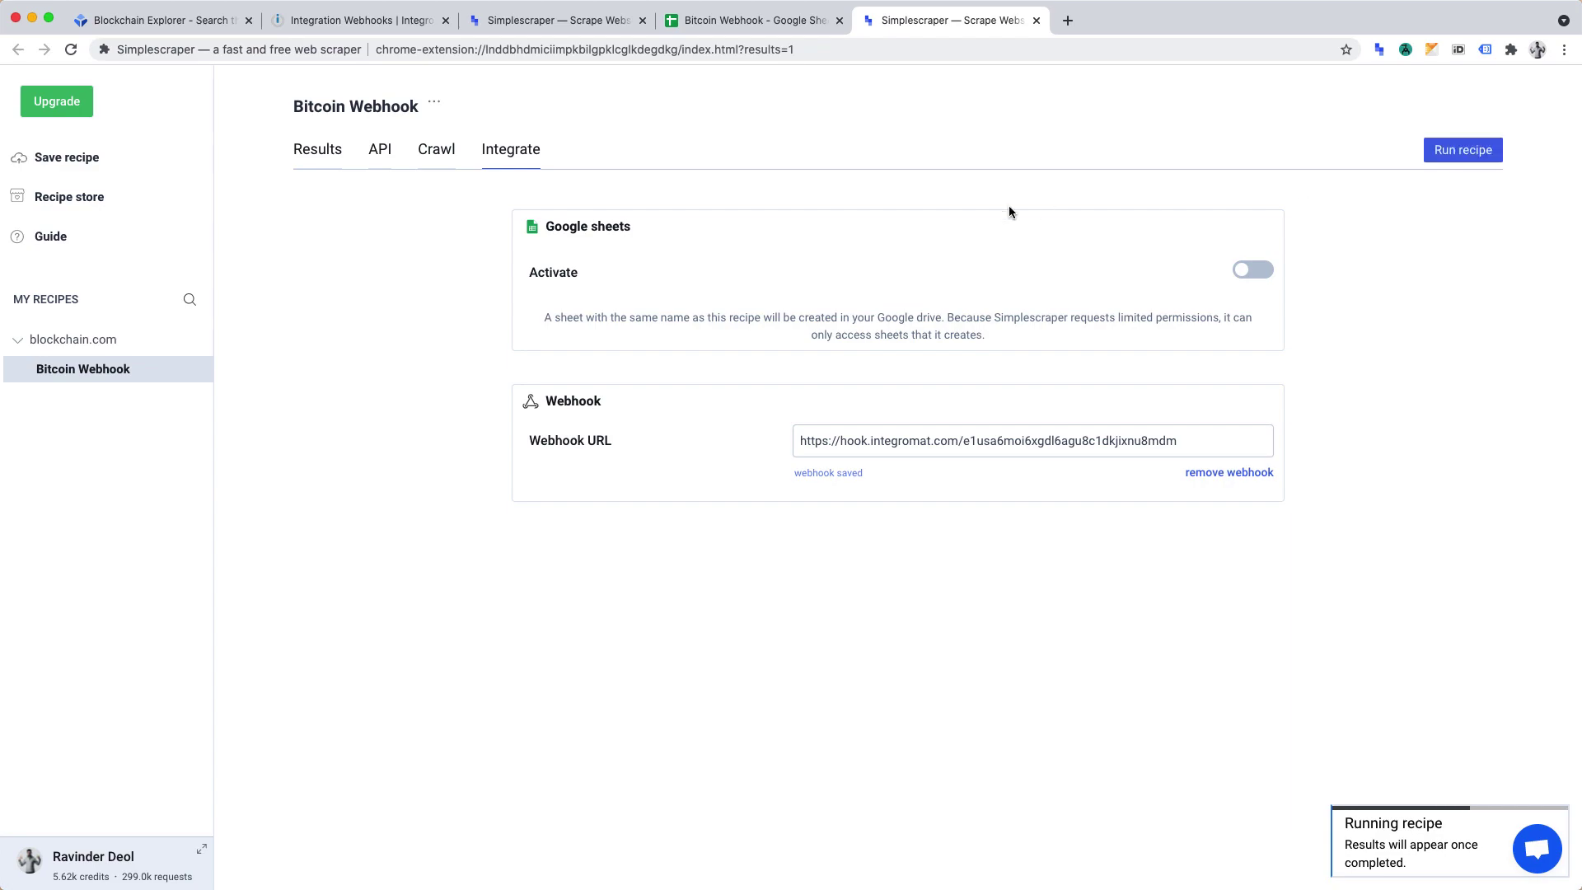
pyautogui.click(395, 31)
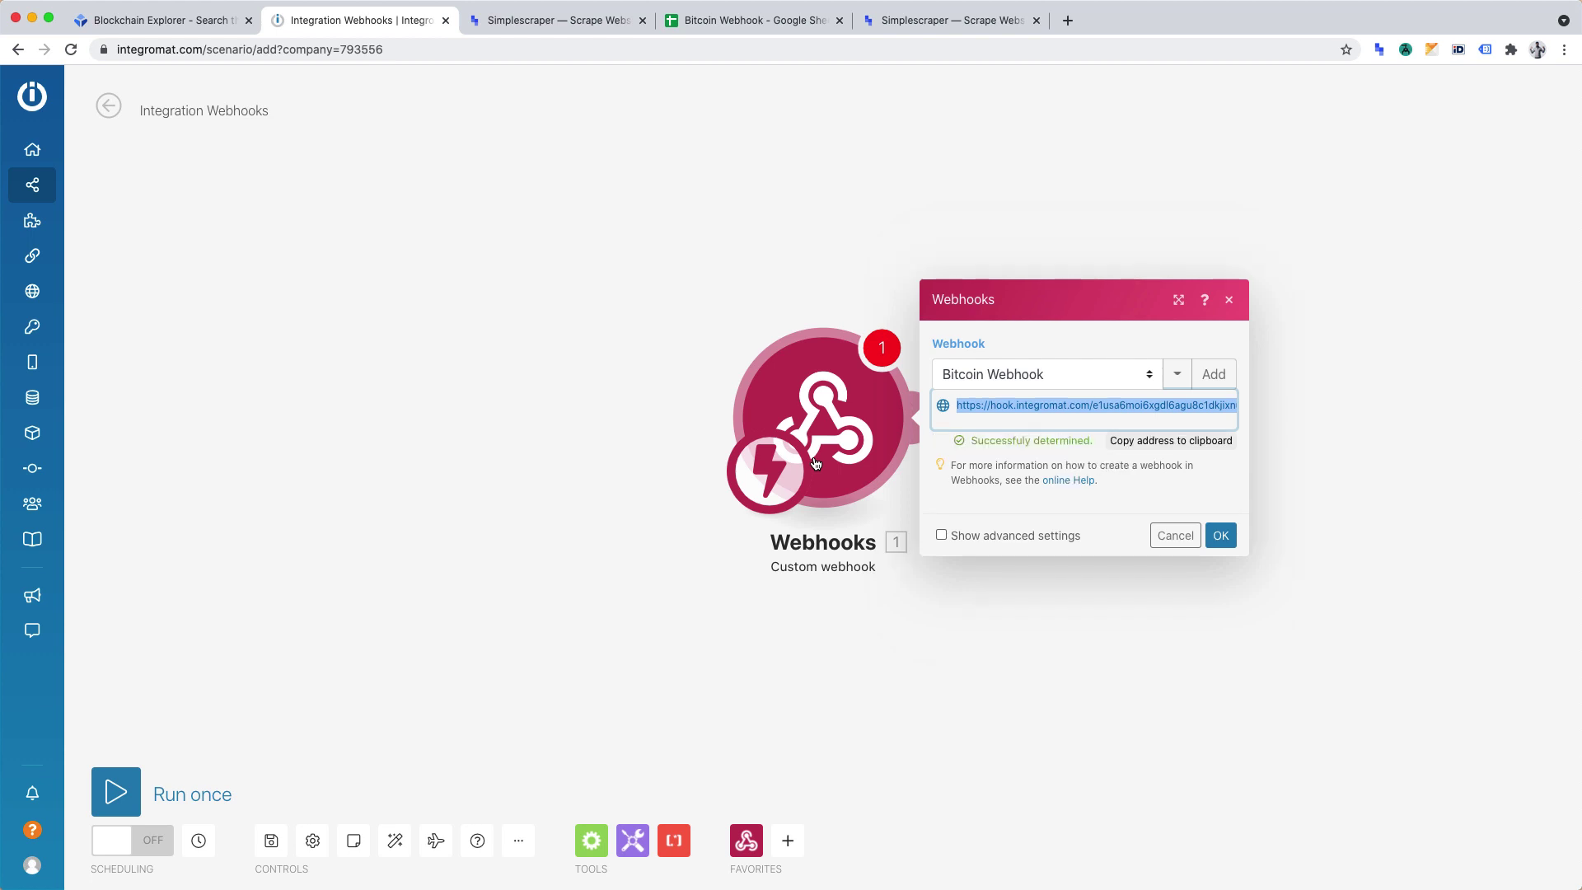
pyautogui.click(969, 443)
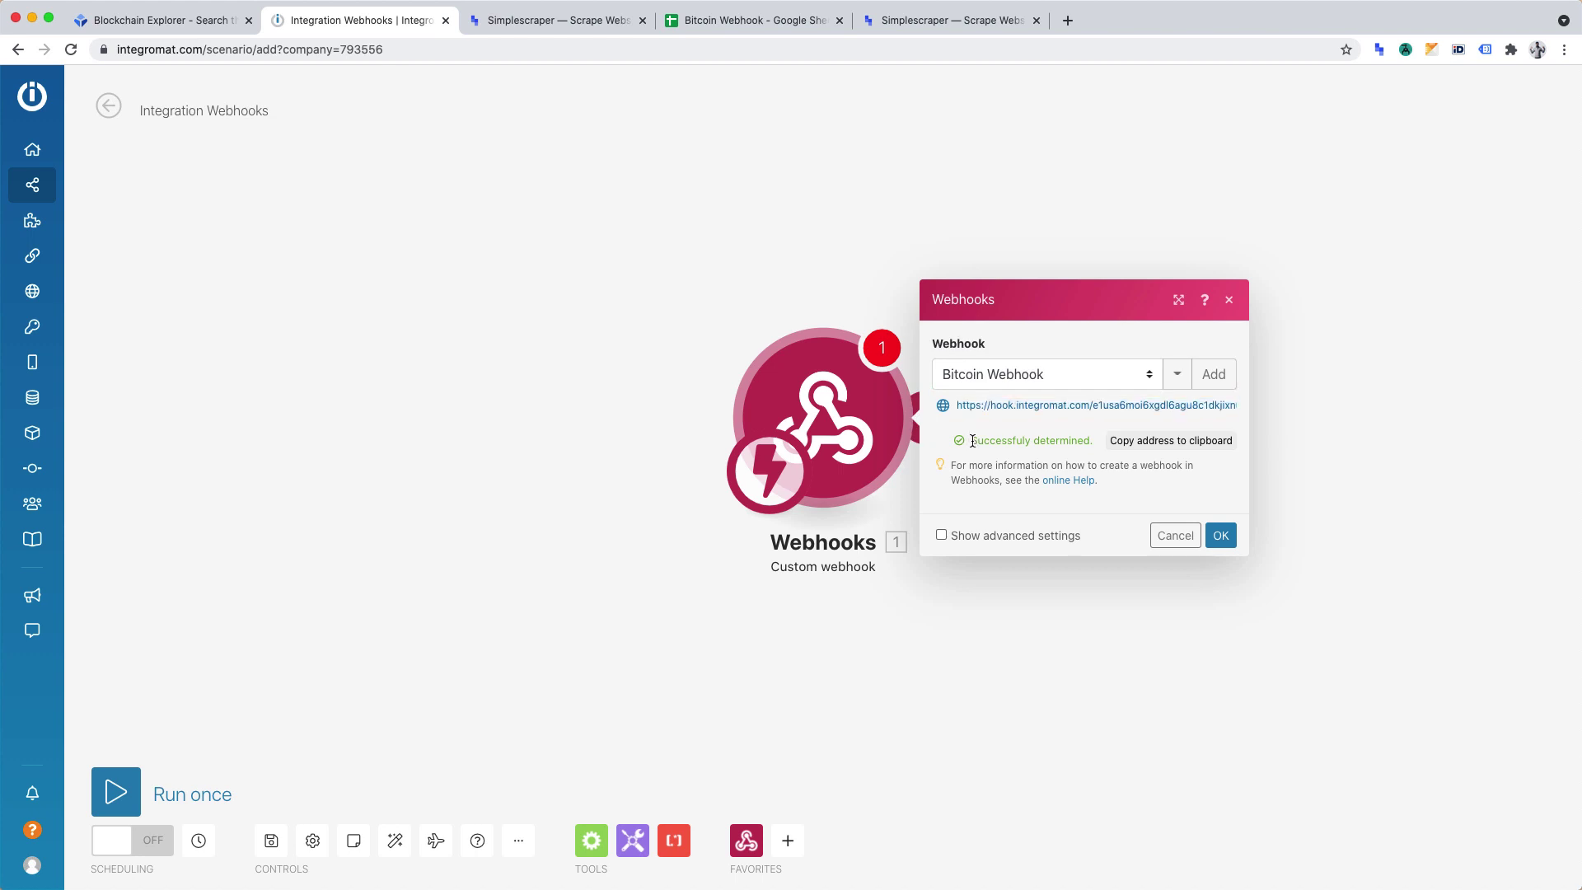
pyautogui.moveTo(972, 441); pyautogui.dragTo(1099, 443)
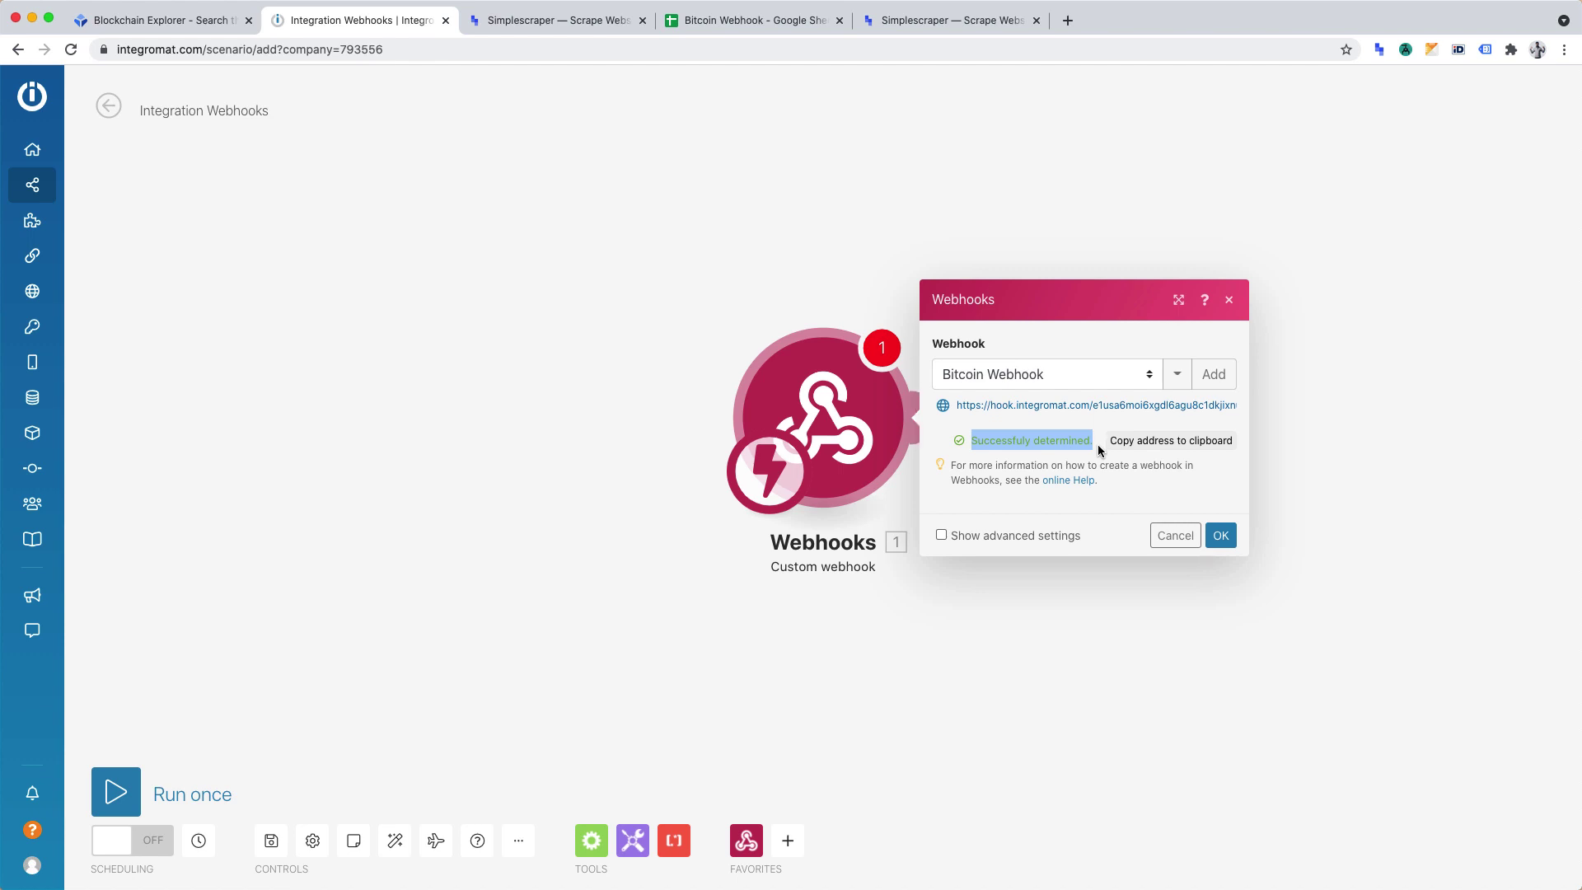
pyautogui.click(1221, 535)
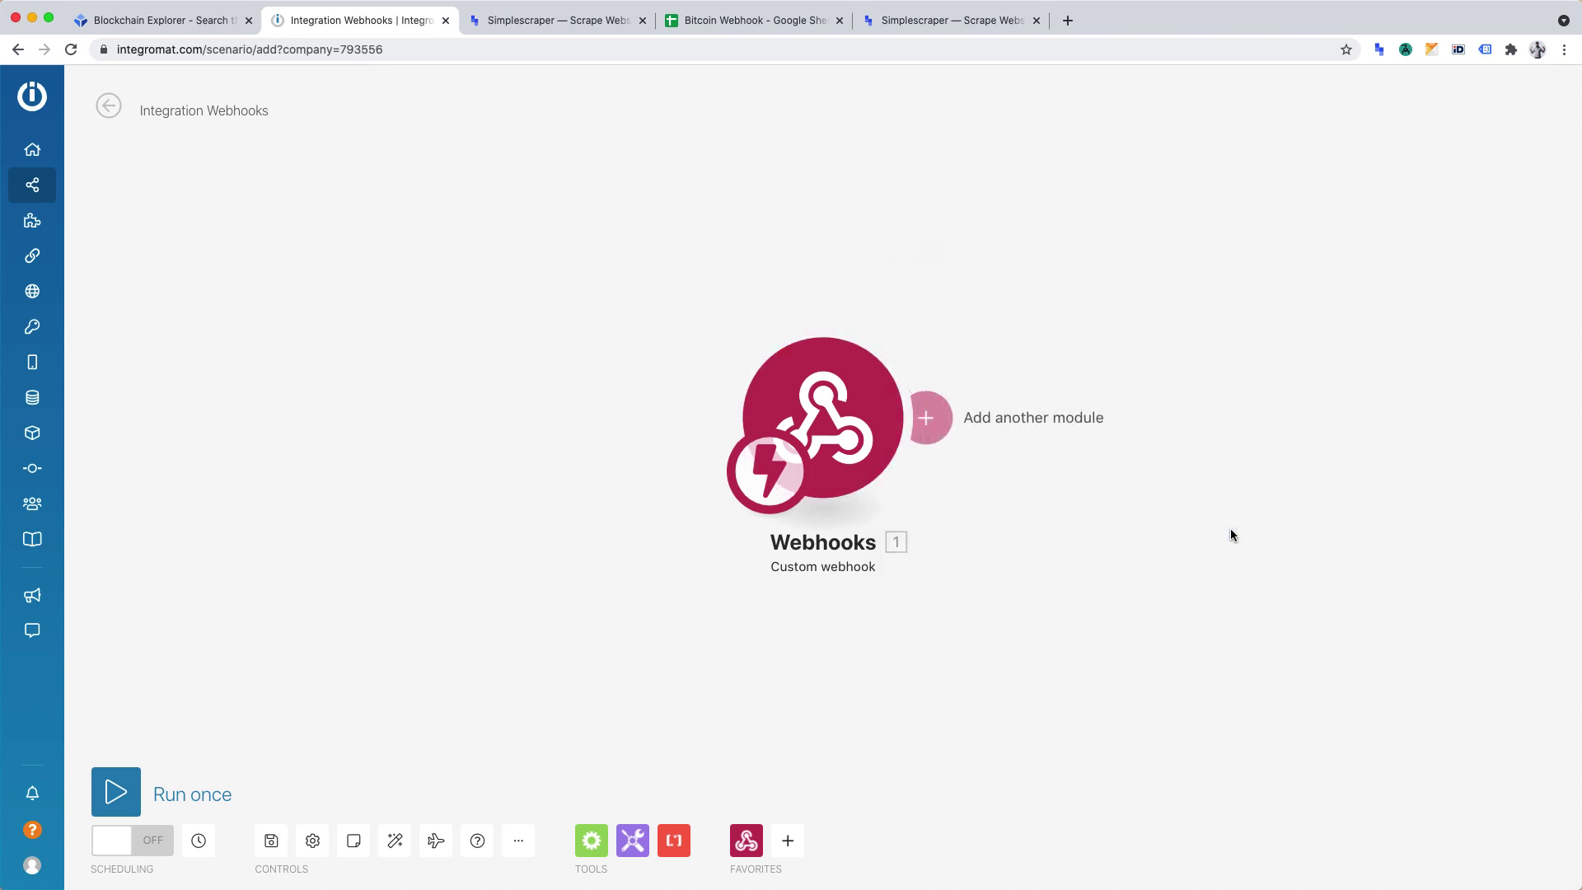
# - Add a Google Sheets module with the Add a Row action after the Webhooks trigger
pyautogui.click(929, 419)
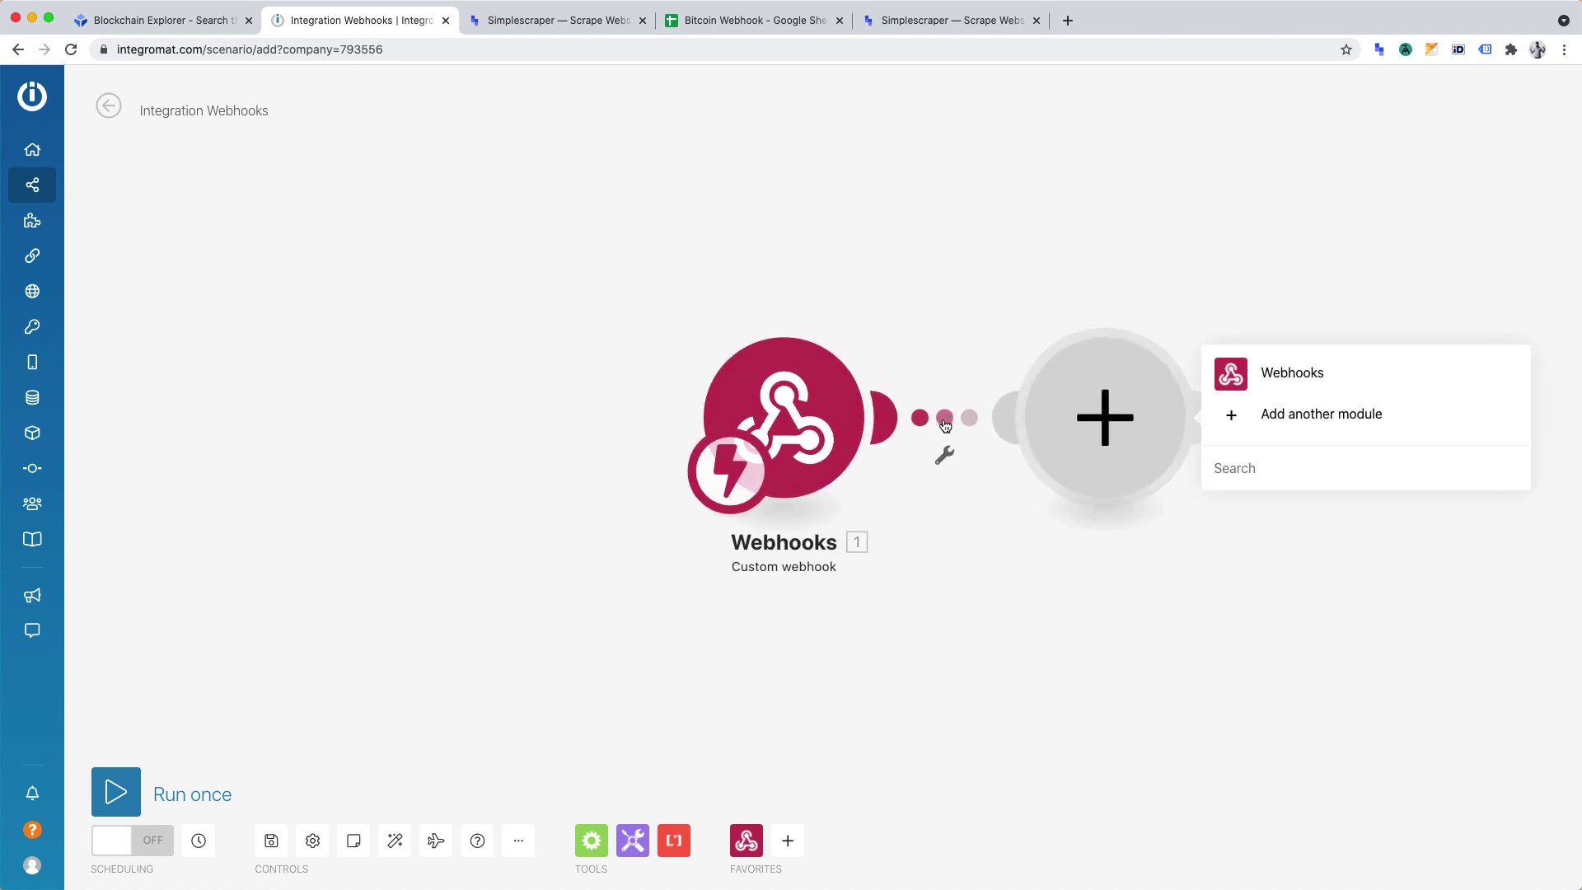
pyautogui.click(1340, 417)
pyautogui.write('google sheets')
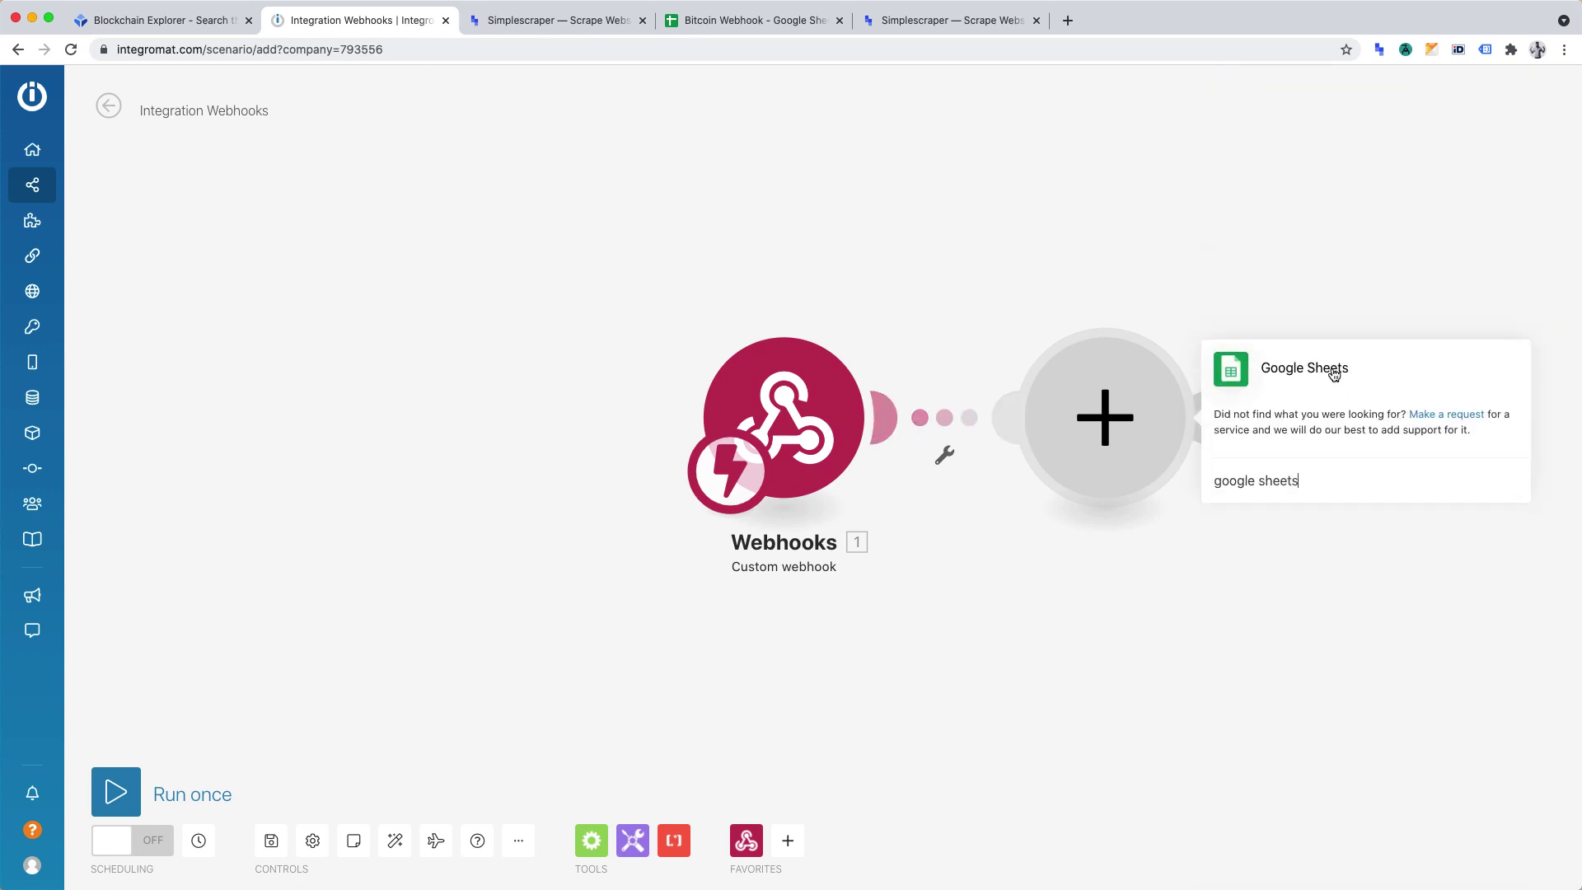
pyautogui.click(1333, 375)
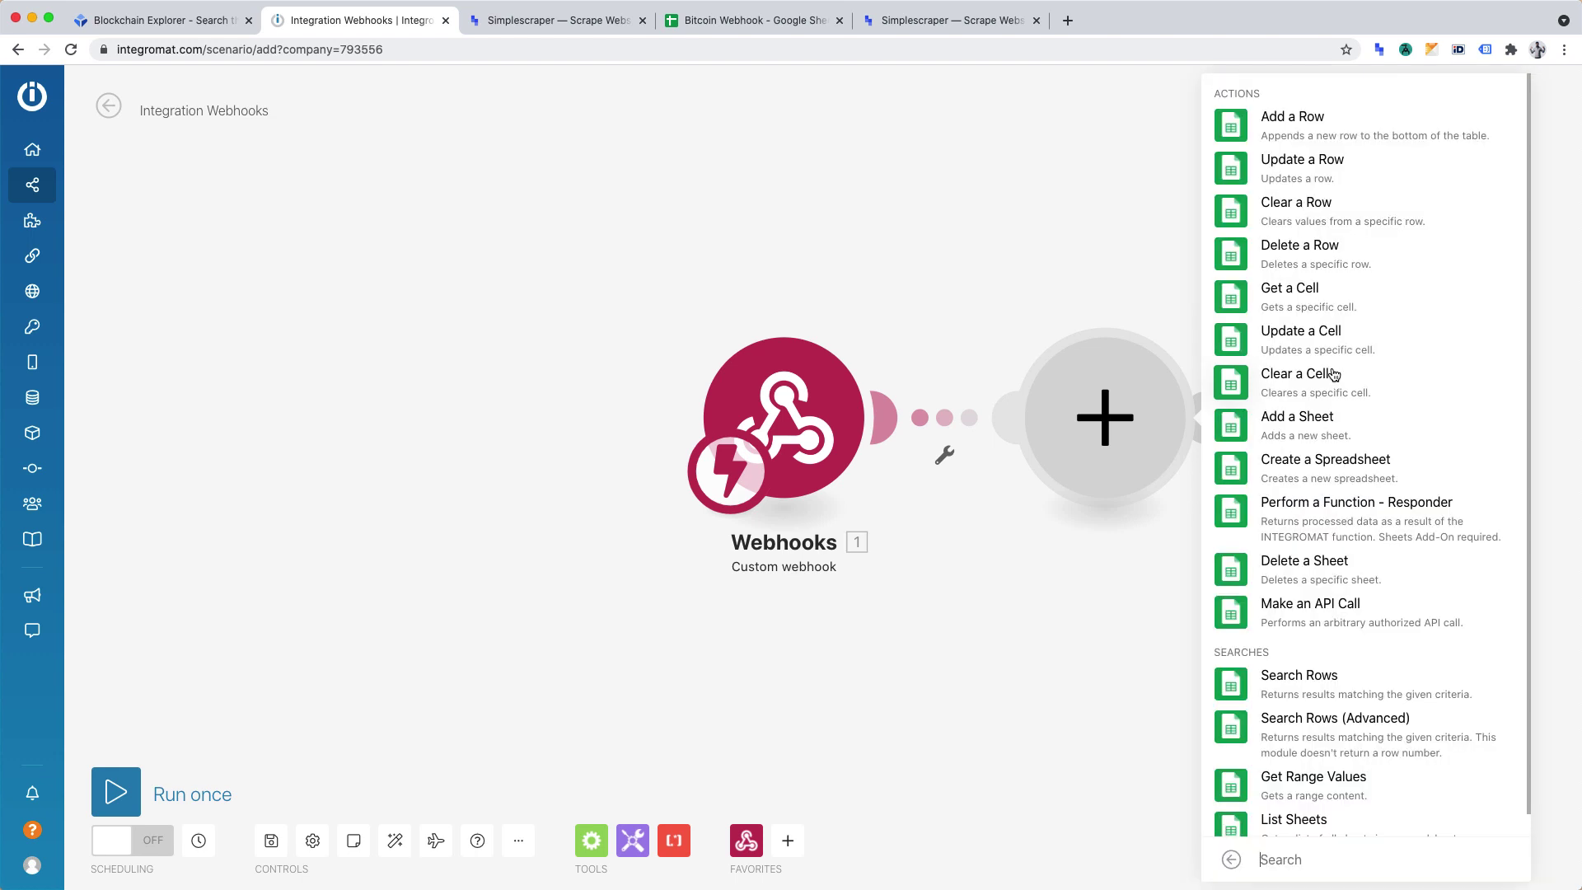
pyautogui.click(1293, 118)
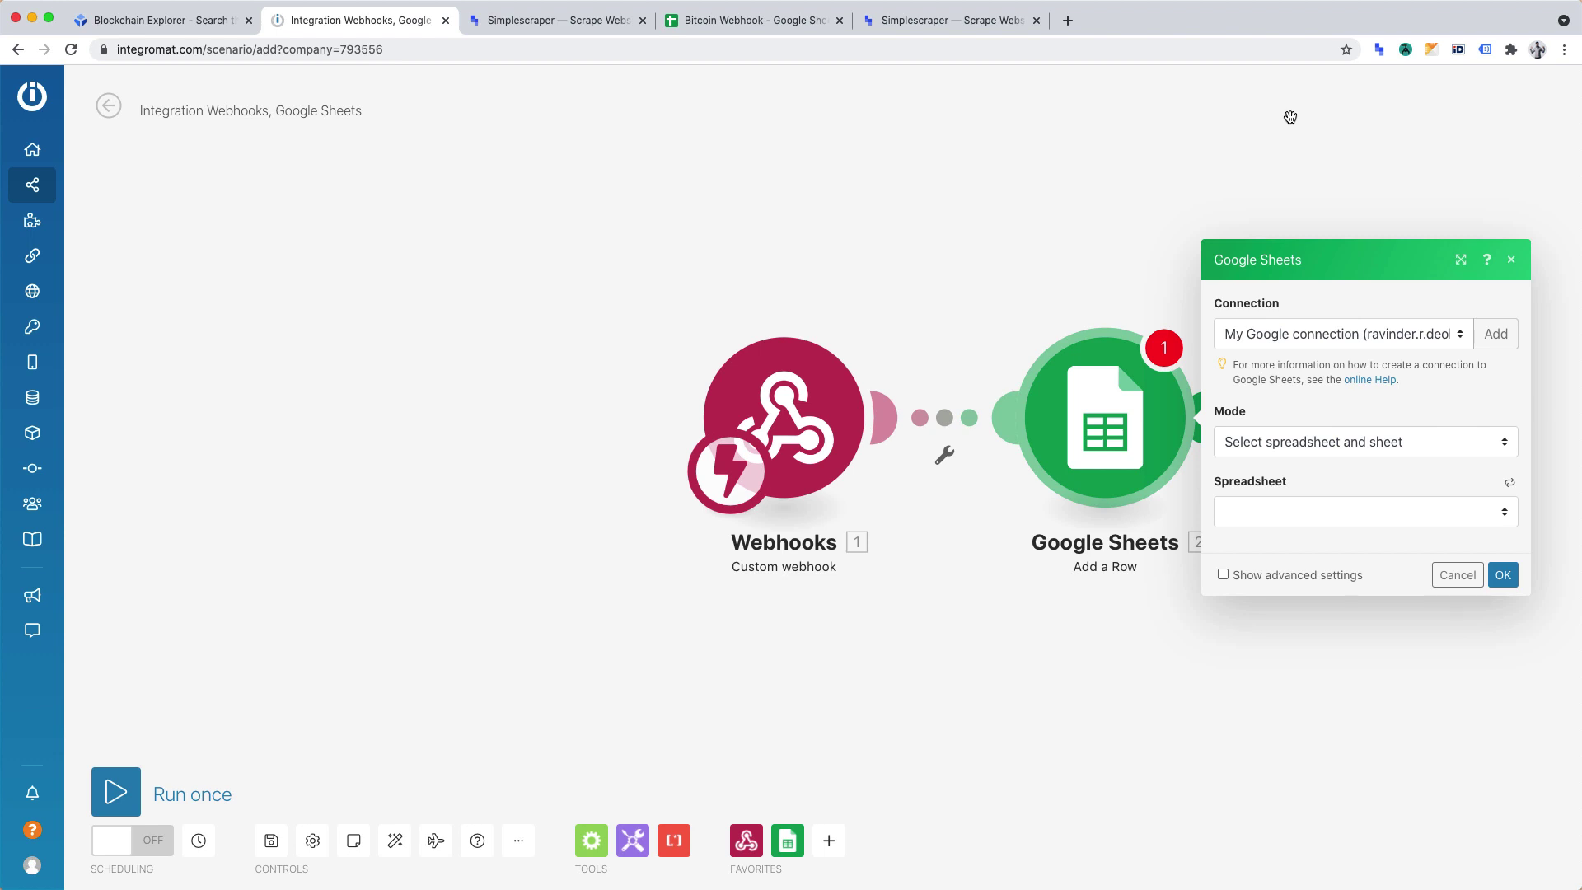
# - Set the module's spreadsheet to Bitcoin Webhook and its sheet to Sheet1, keeping Table contains headers at Yes
pyautogui.click(1290, 515)
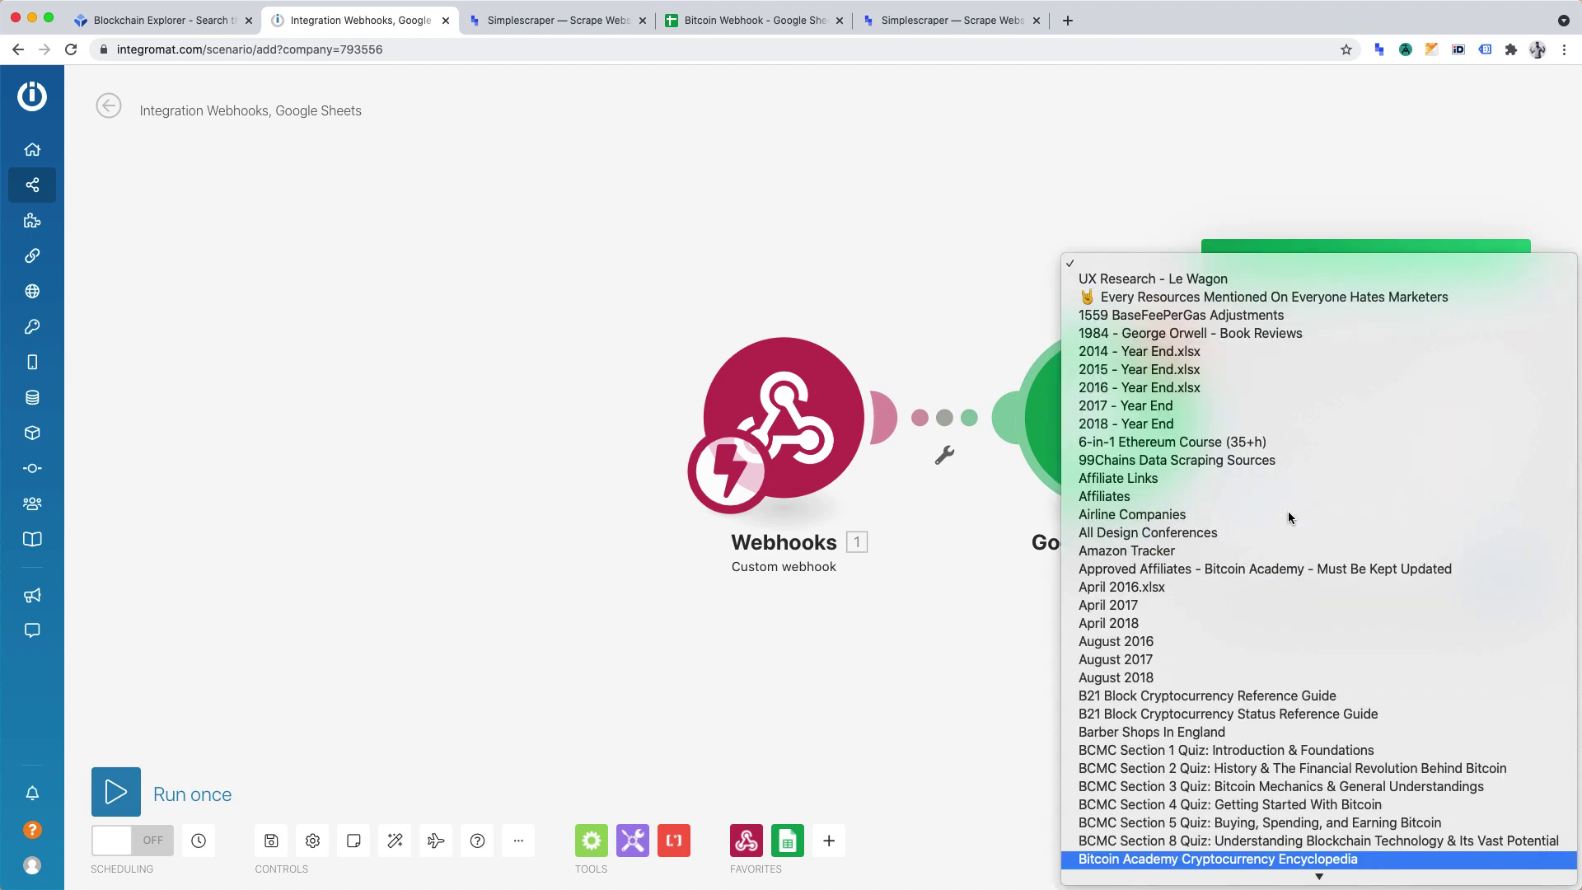
pyautogui.press('Down')
pyautogui.press('Down')
pyautogui.press('Down')
pyautogui.press('Down')
pyautogui.press('Down')
pyautogui.press('Up')
pyautogui.press('Return')
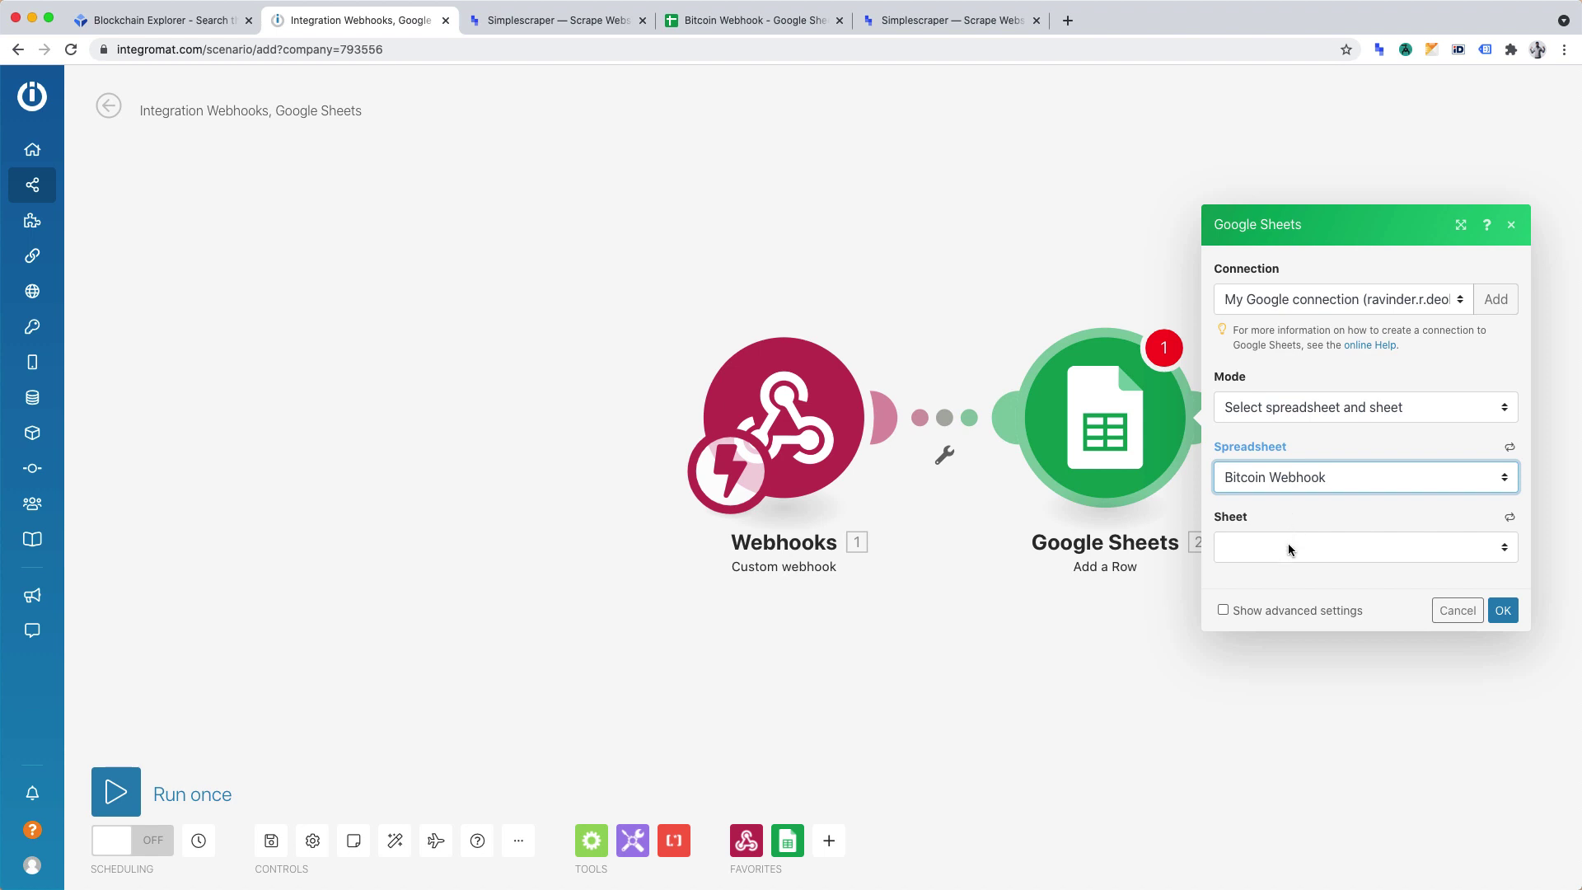
pyautogui.click(1289, 548)
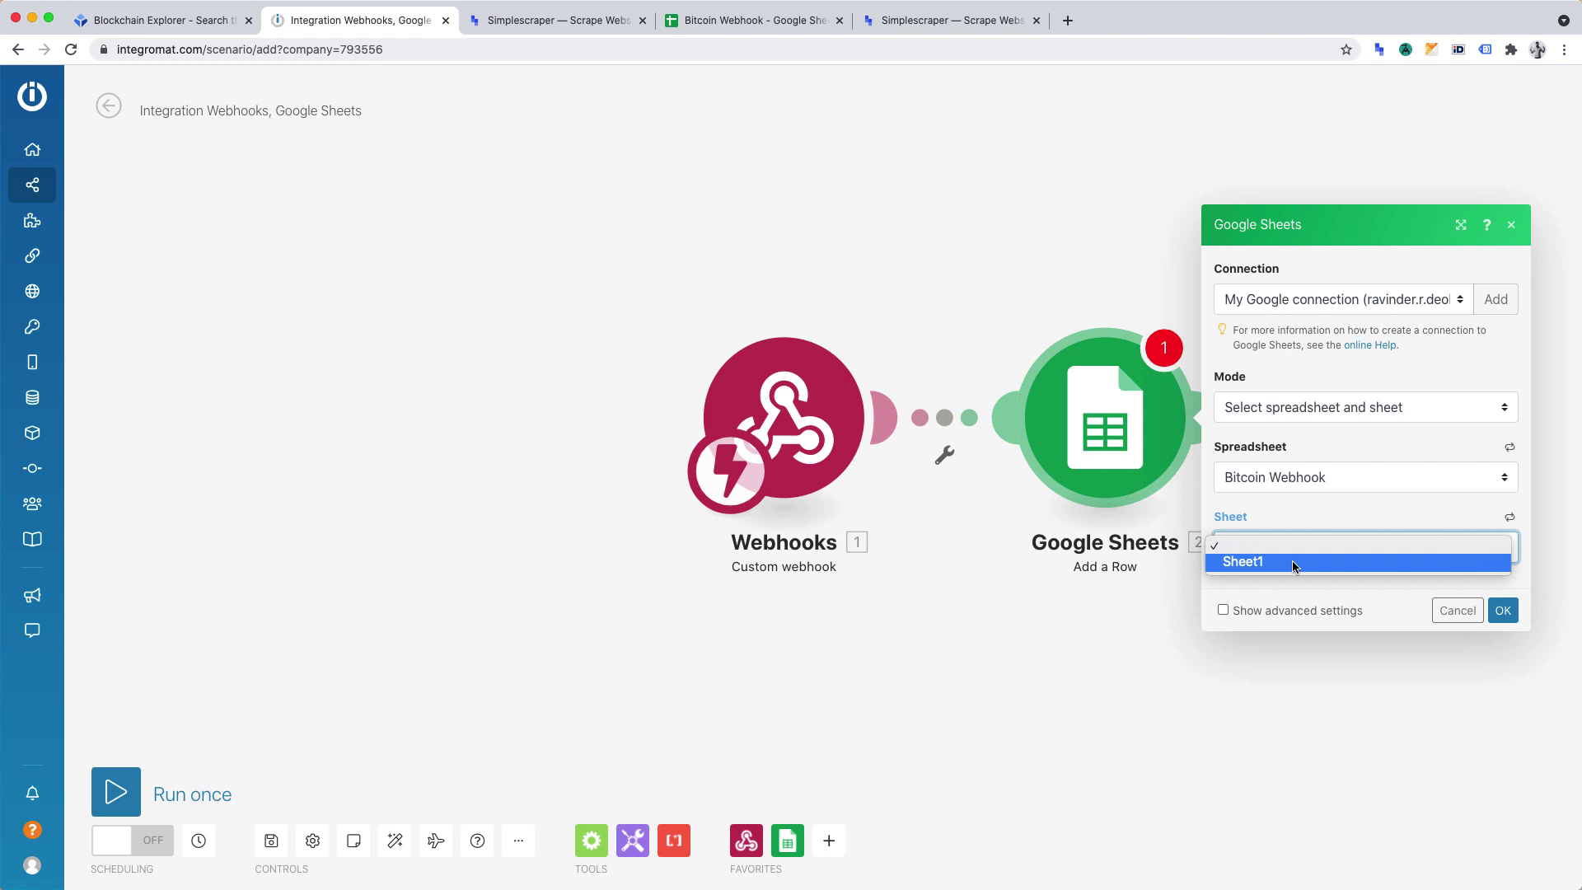
pyautogui.click(1292, 562)
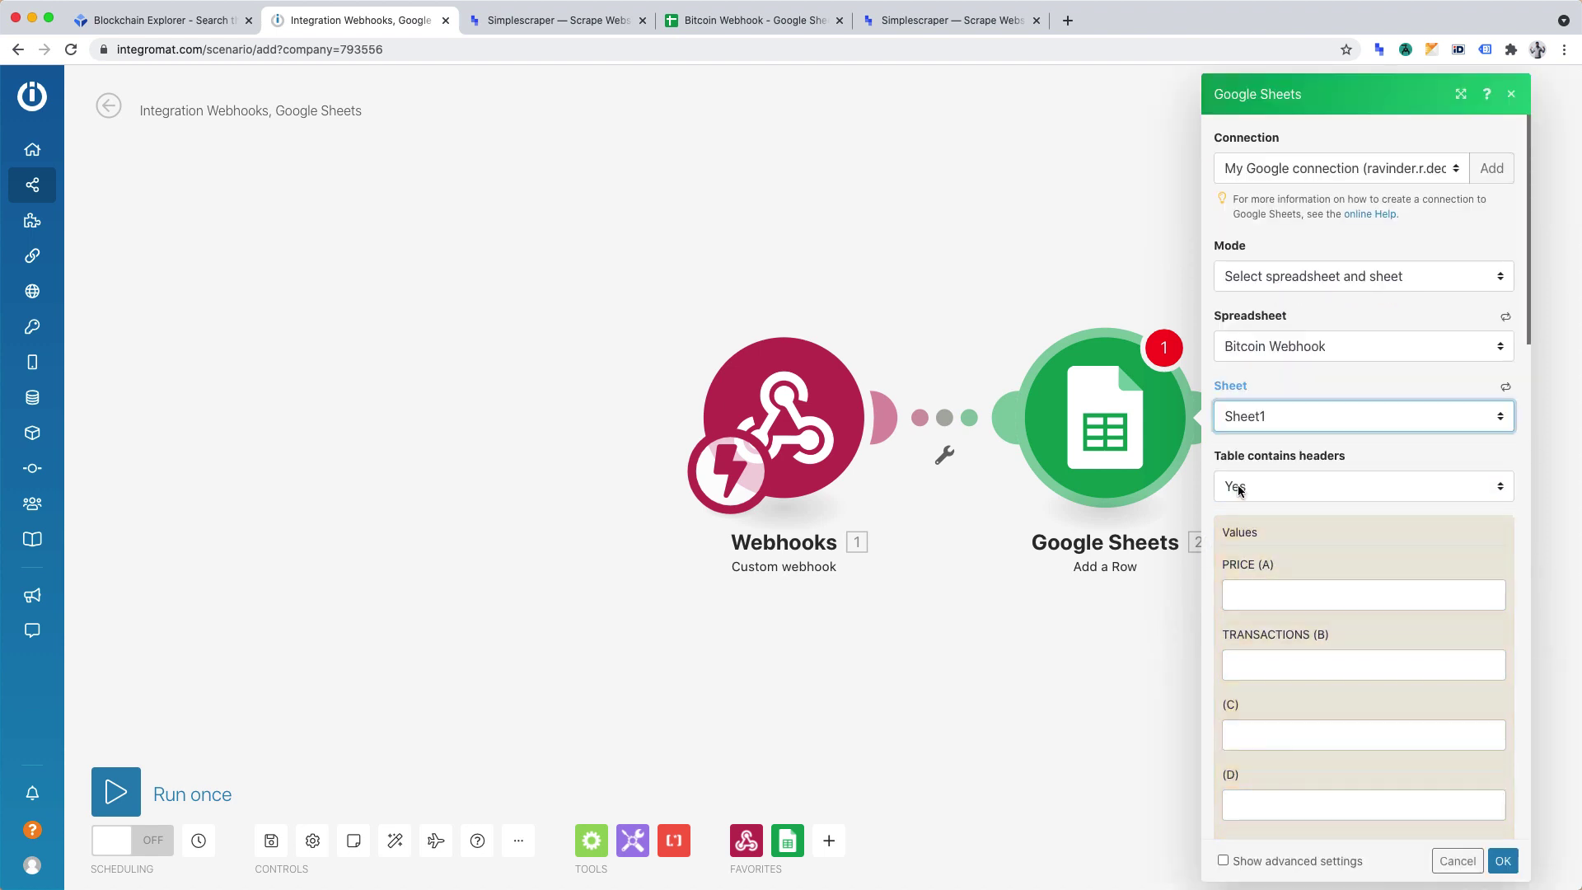
pyautogui.click(1238, 485)
pyautogui.click(1259, 491)
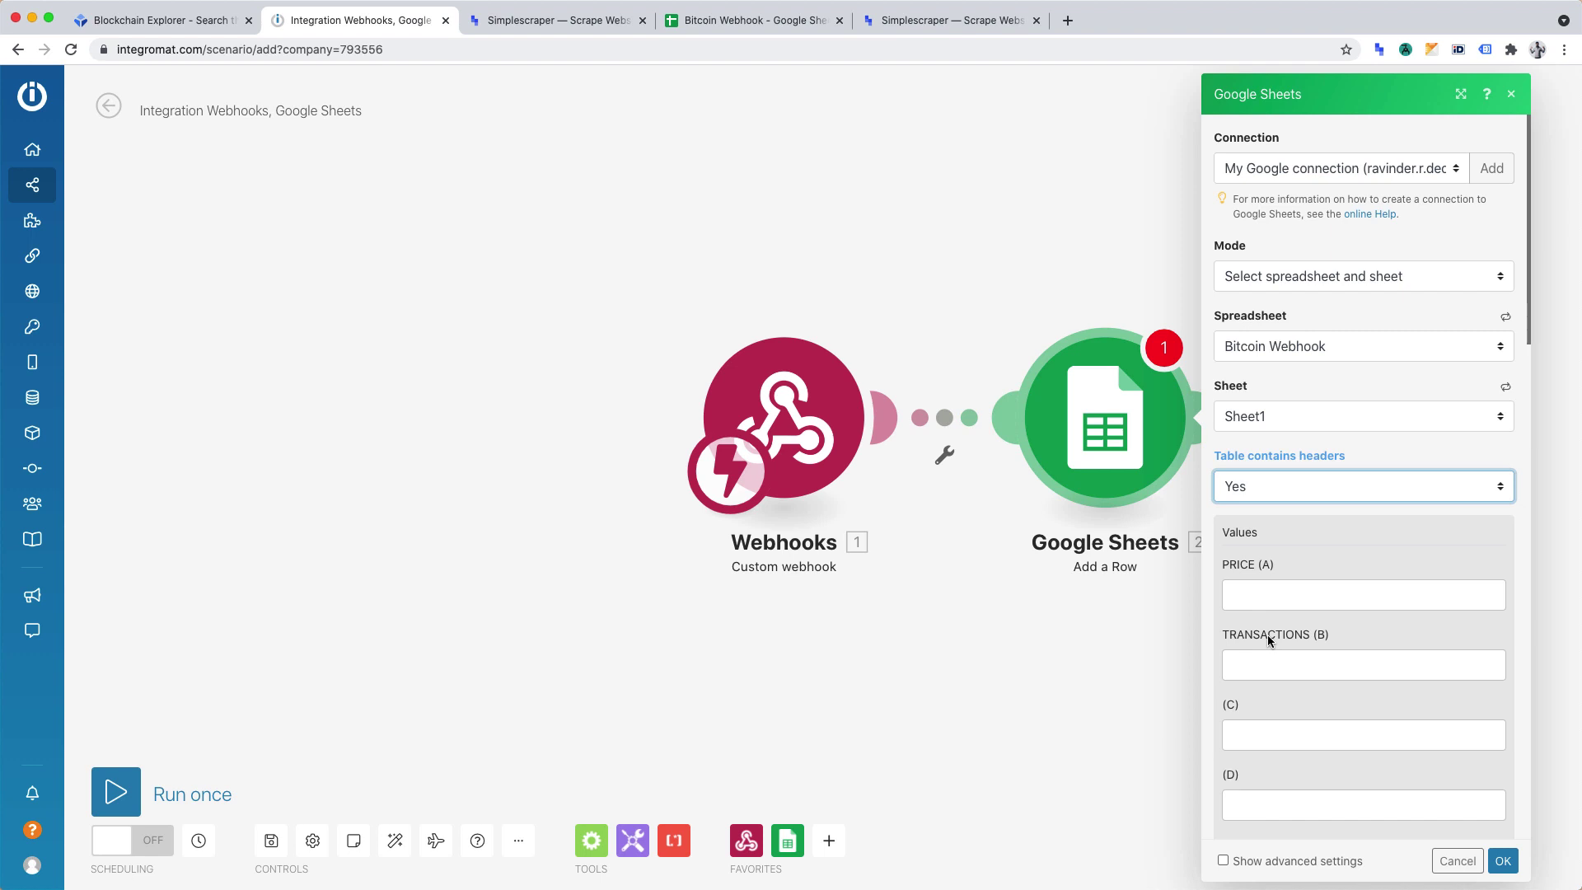
# - Map the webhook's Price item to the PRICE (A) column and its Transactions item to the TRANSACTIONS (B) column
pyautogui.click(1264, 593)
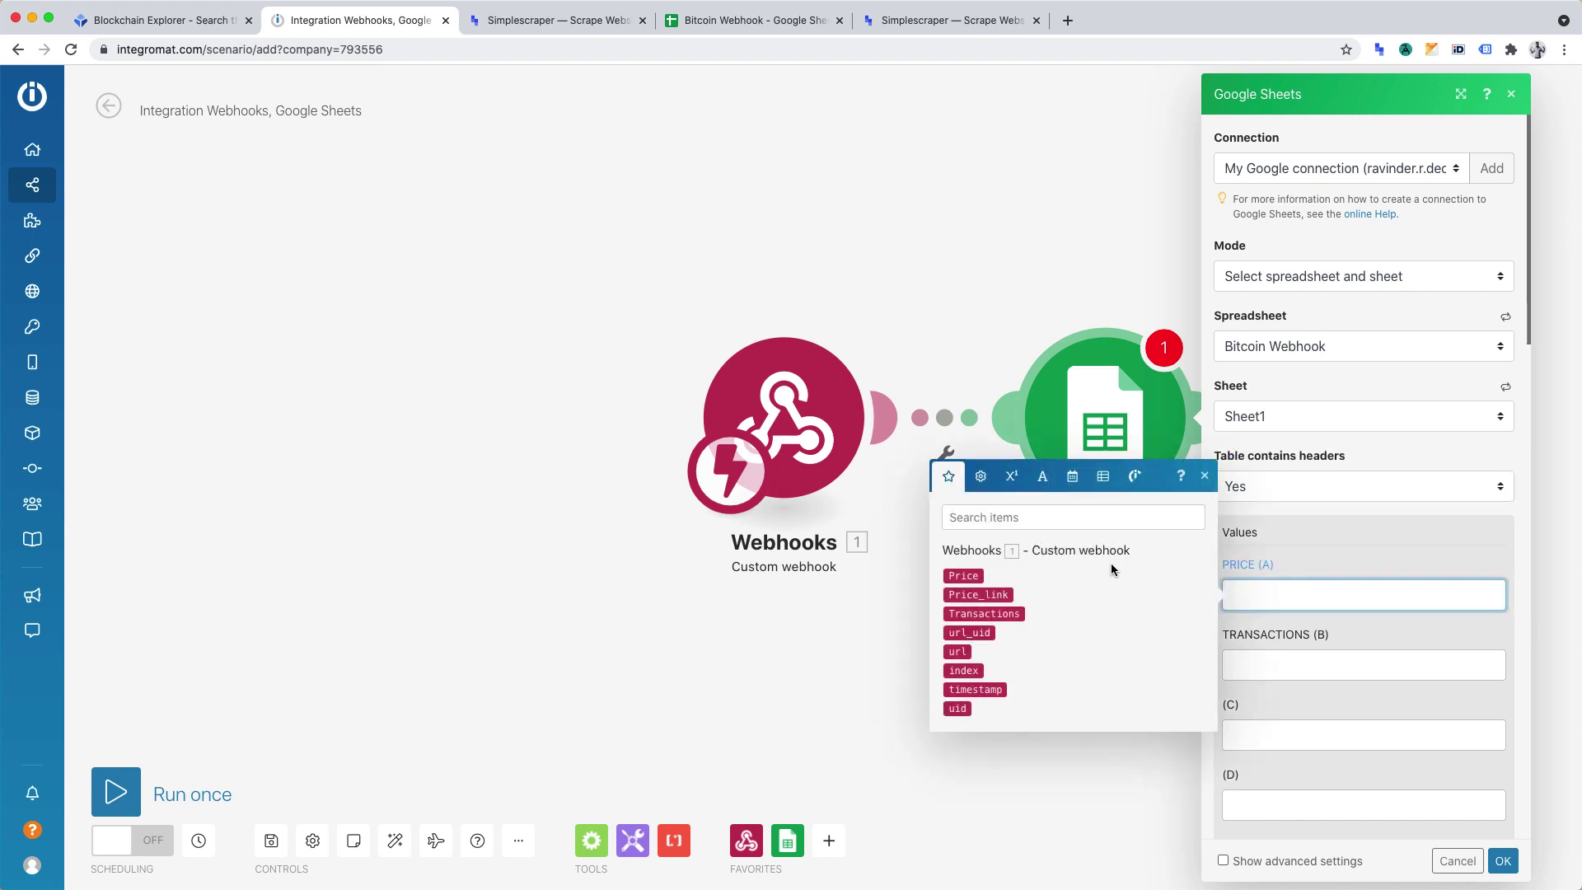
pyautogui.click(980, 575)
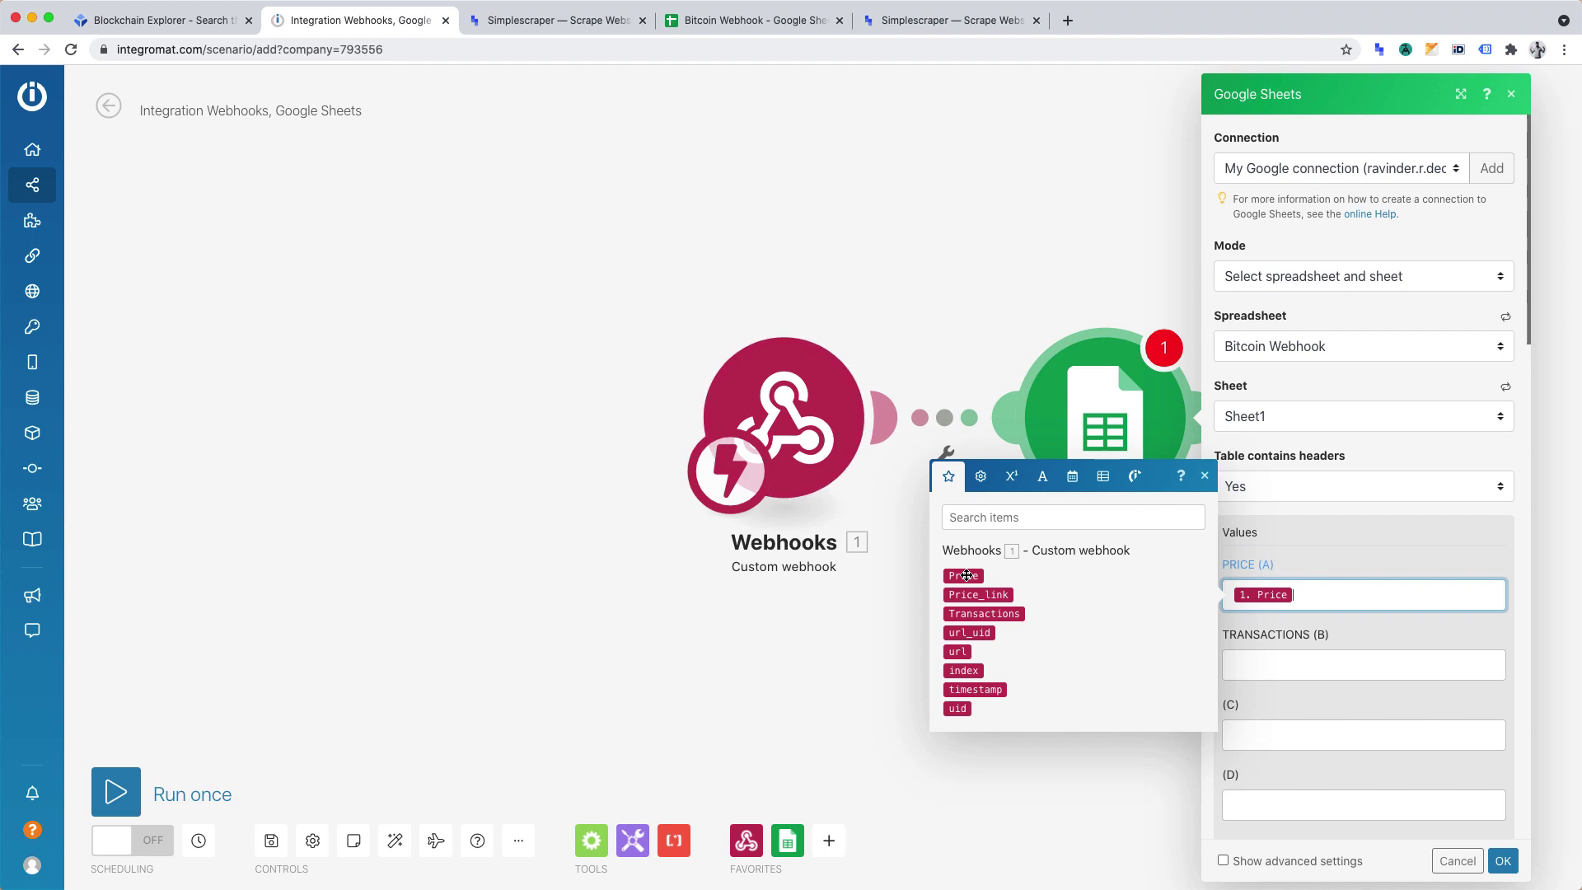
pyautogui.click(1291, 669)
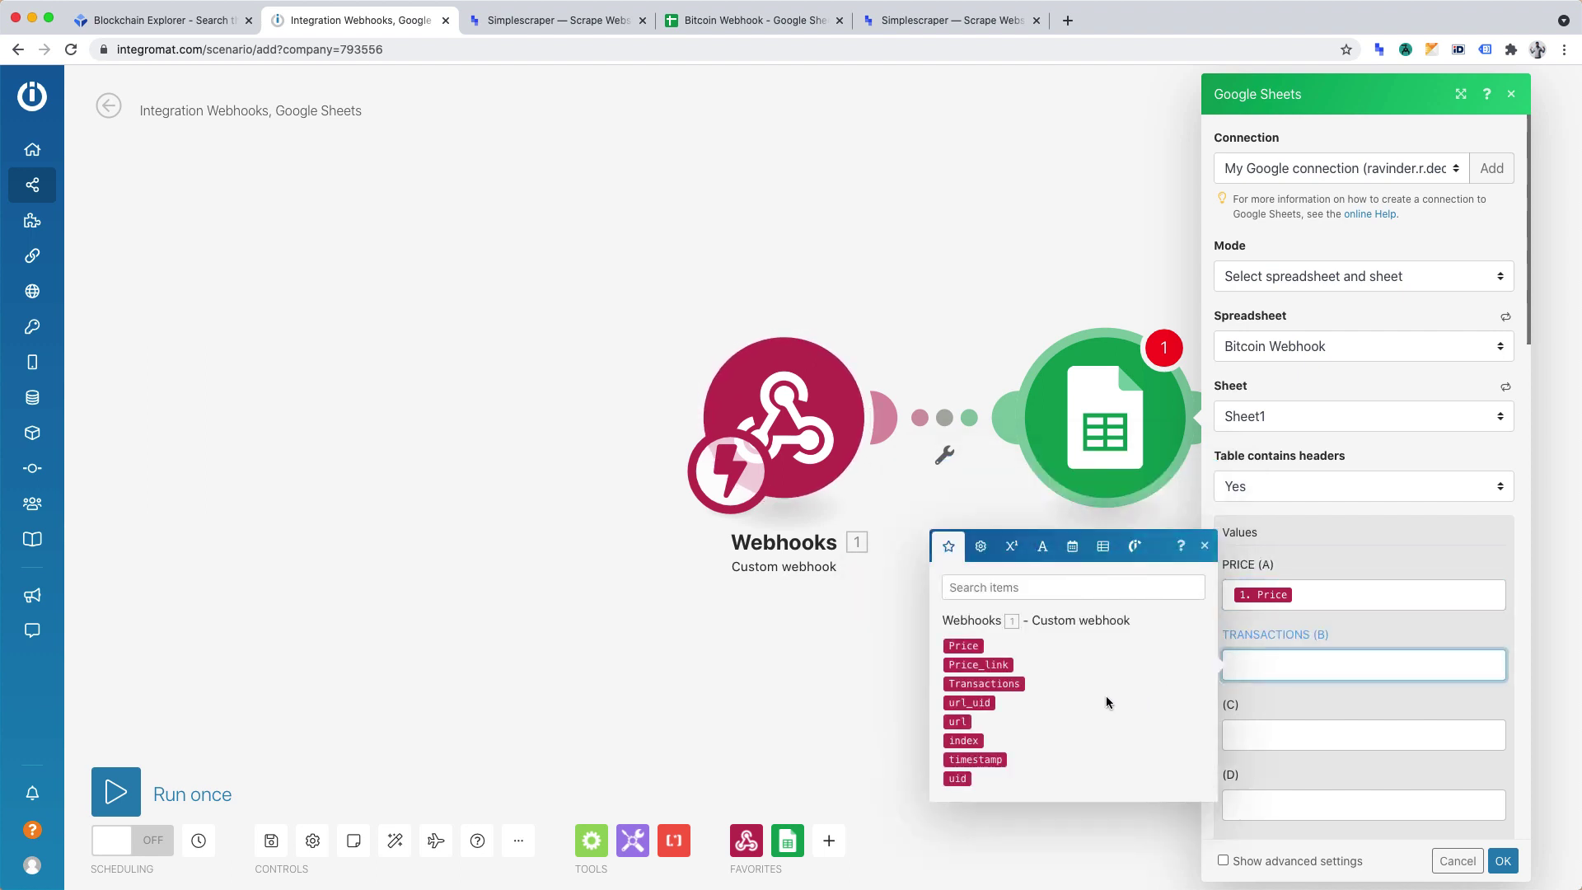
pyautogui.click(988, 684)
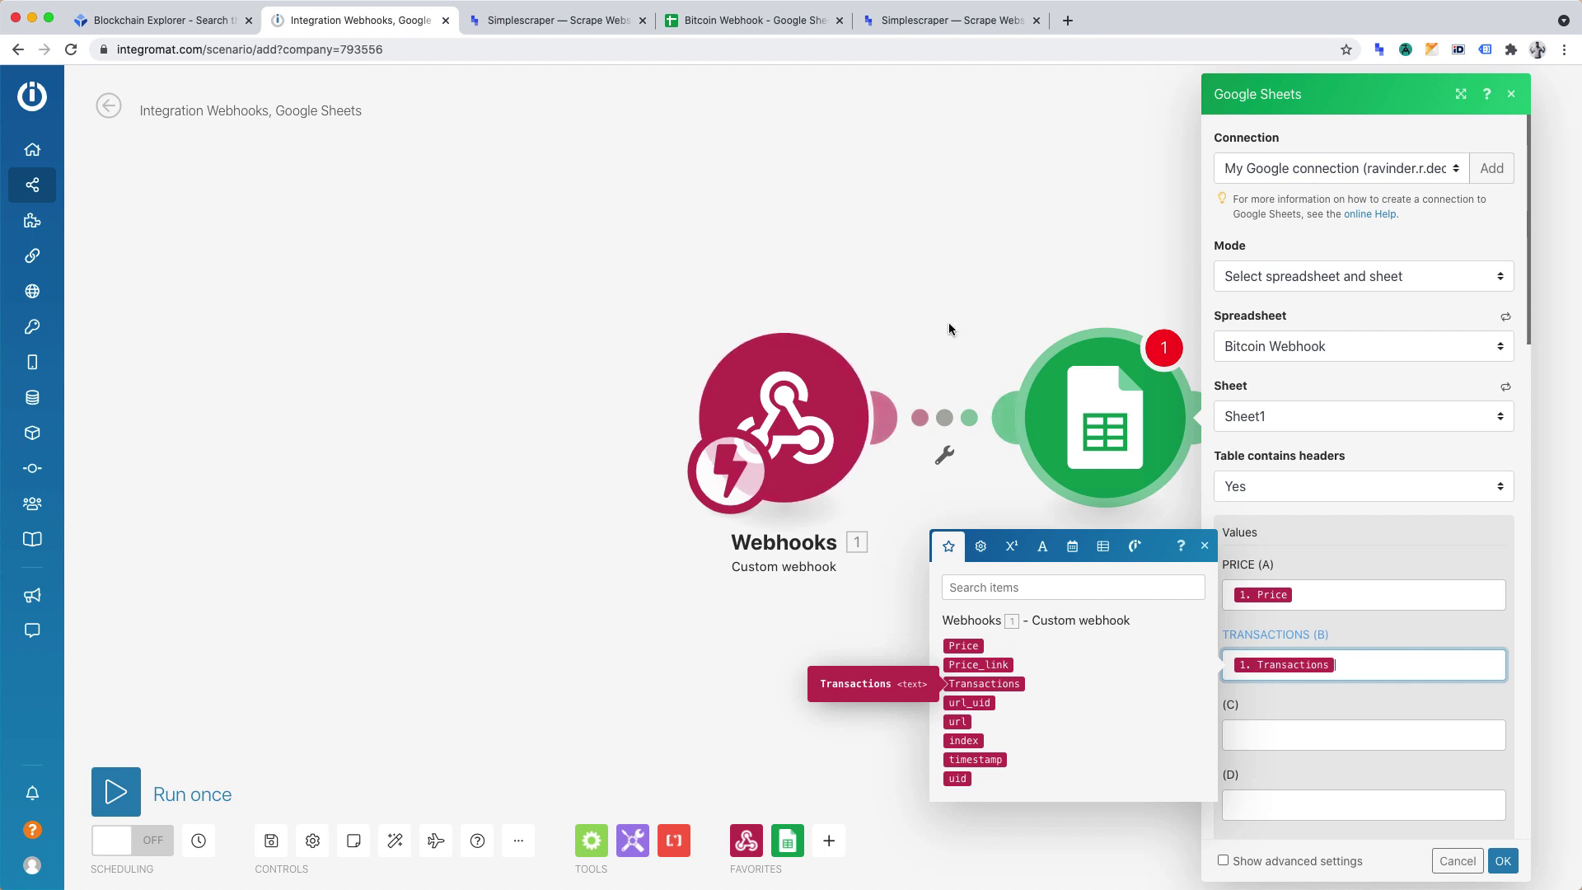
# - Check the recipe's latest results in Simplescraper, then return to Integromat and confirm the Google Sheets module settings
pyautogui.click(942, 20)
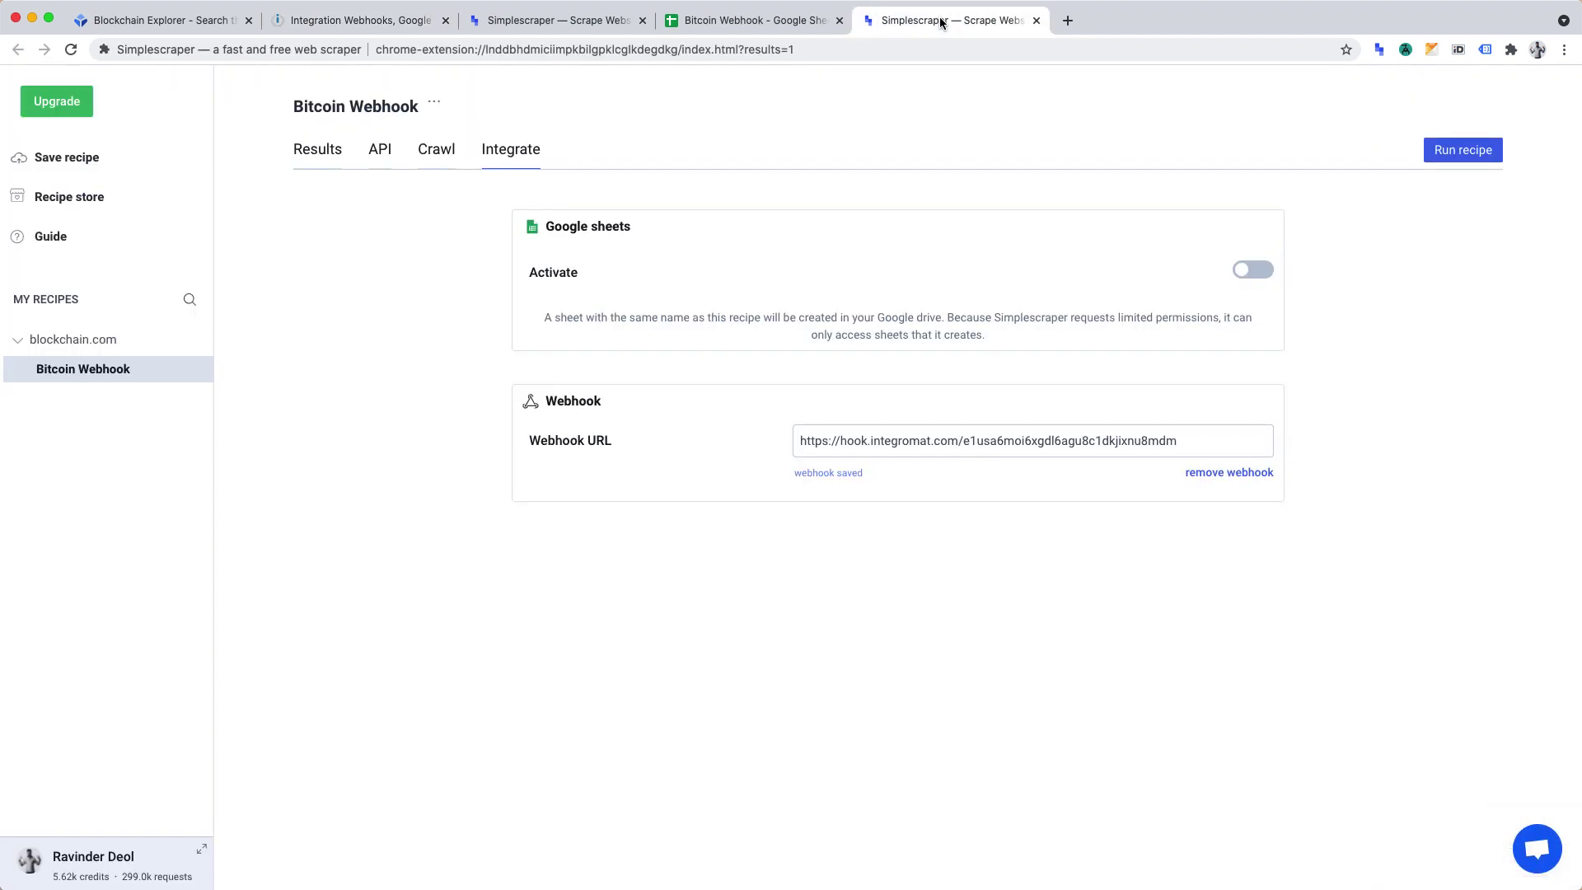
pyautogui.click(325, 150)
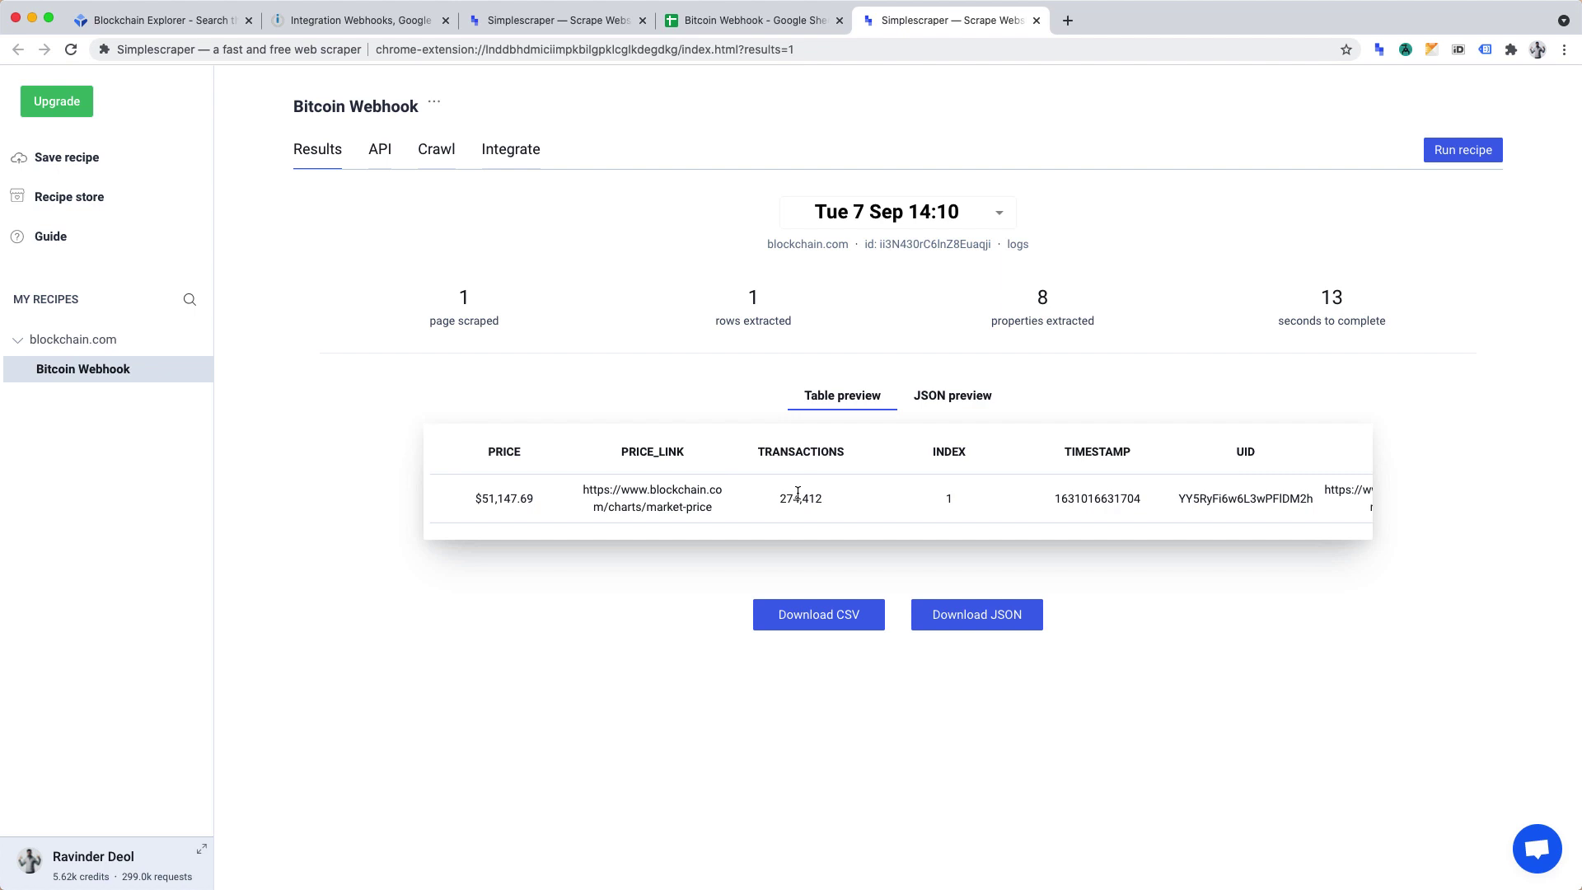
pyautogui.click(344, 25)
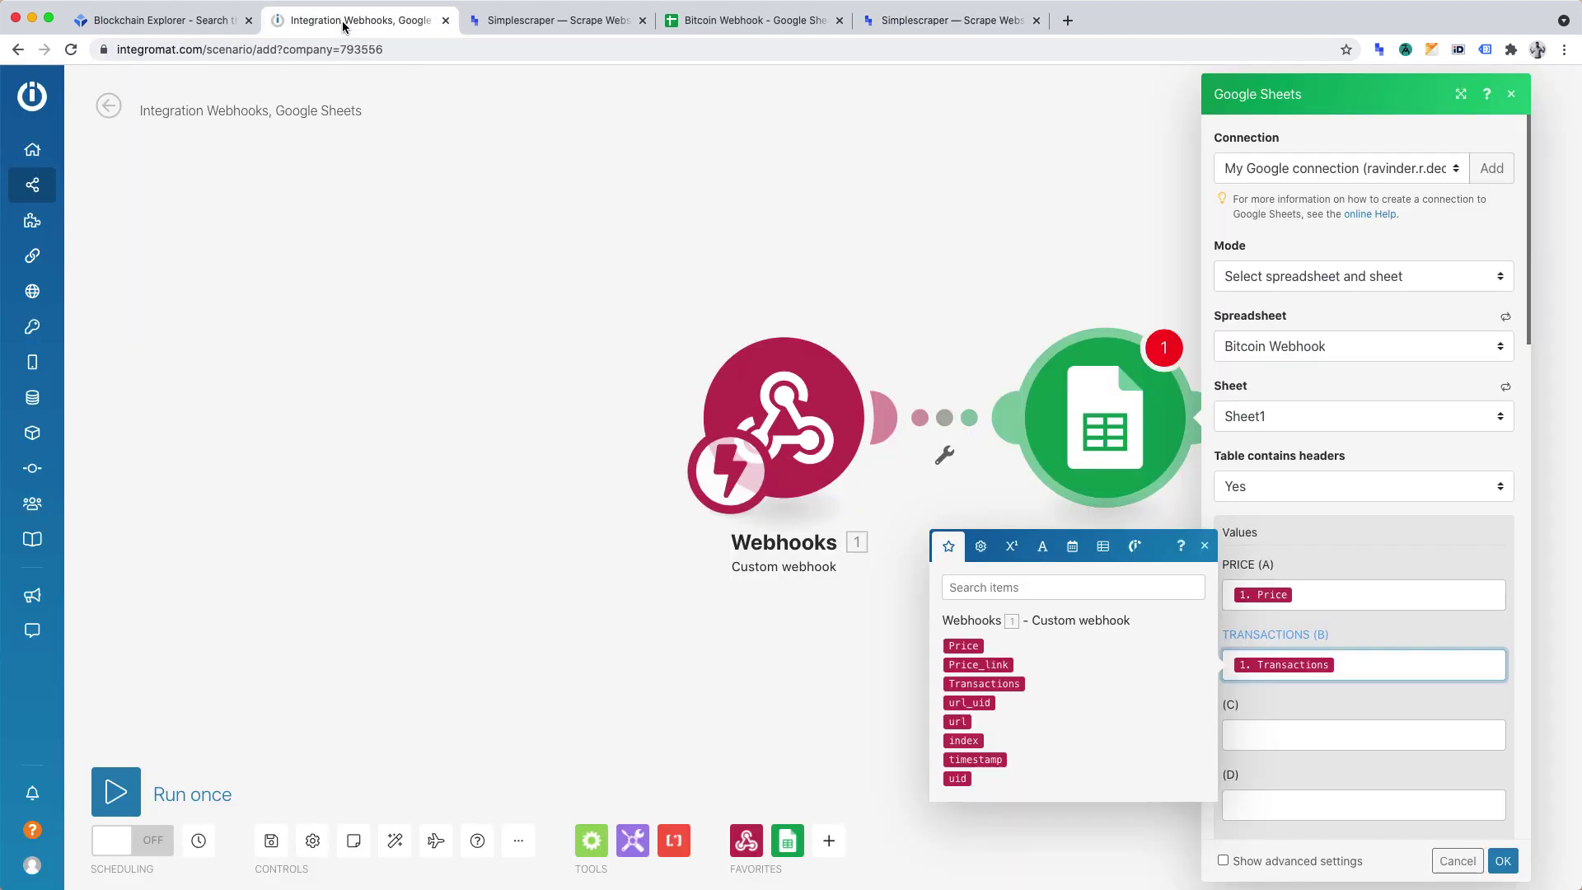
pyautogui.click(1439, 639)
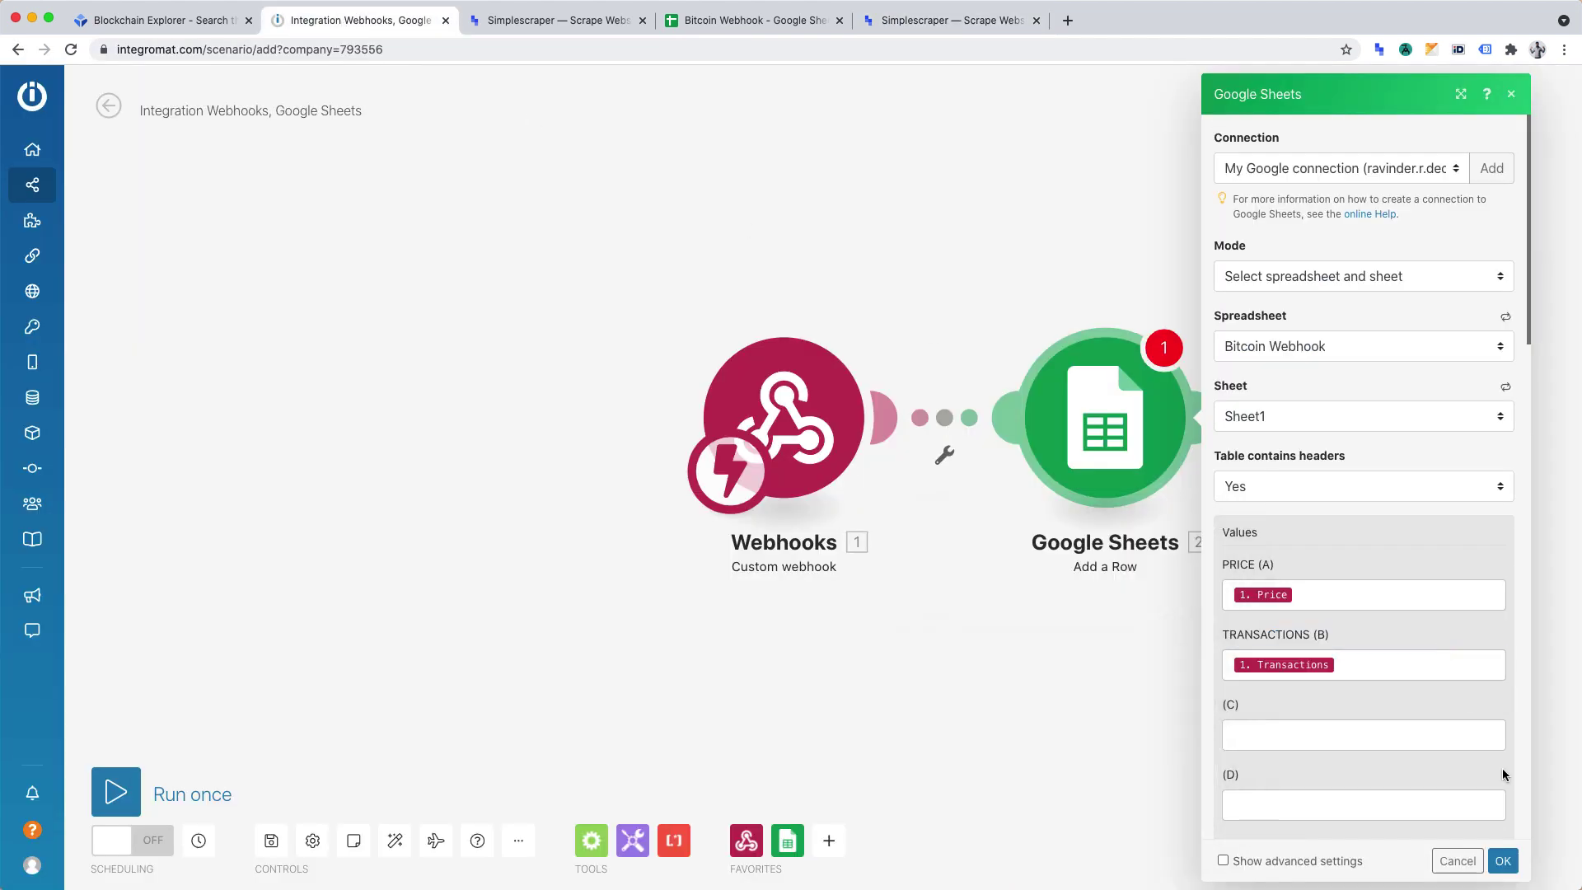
pyautogui.click(1502, 861)
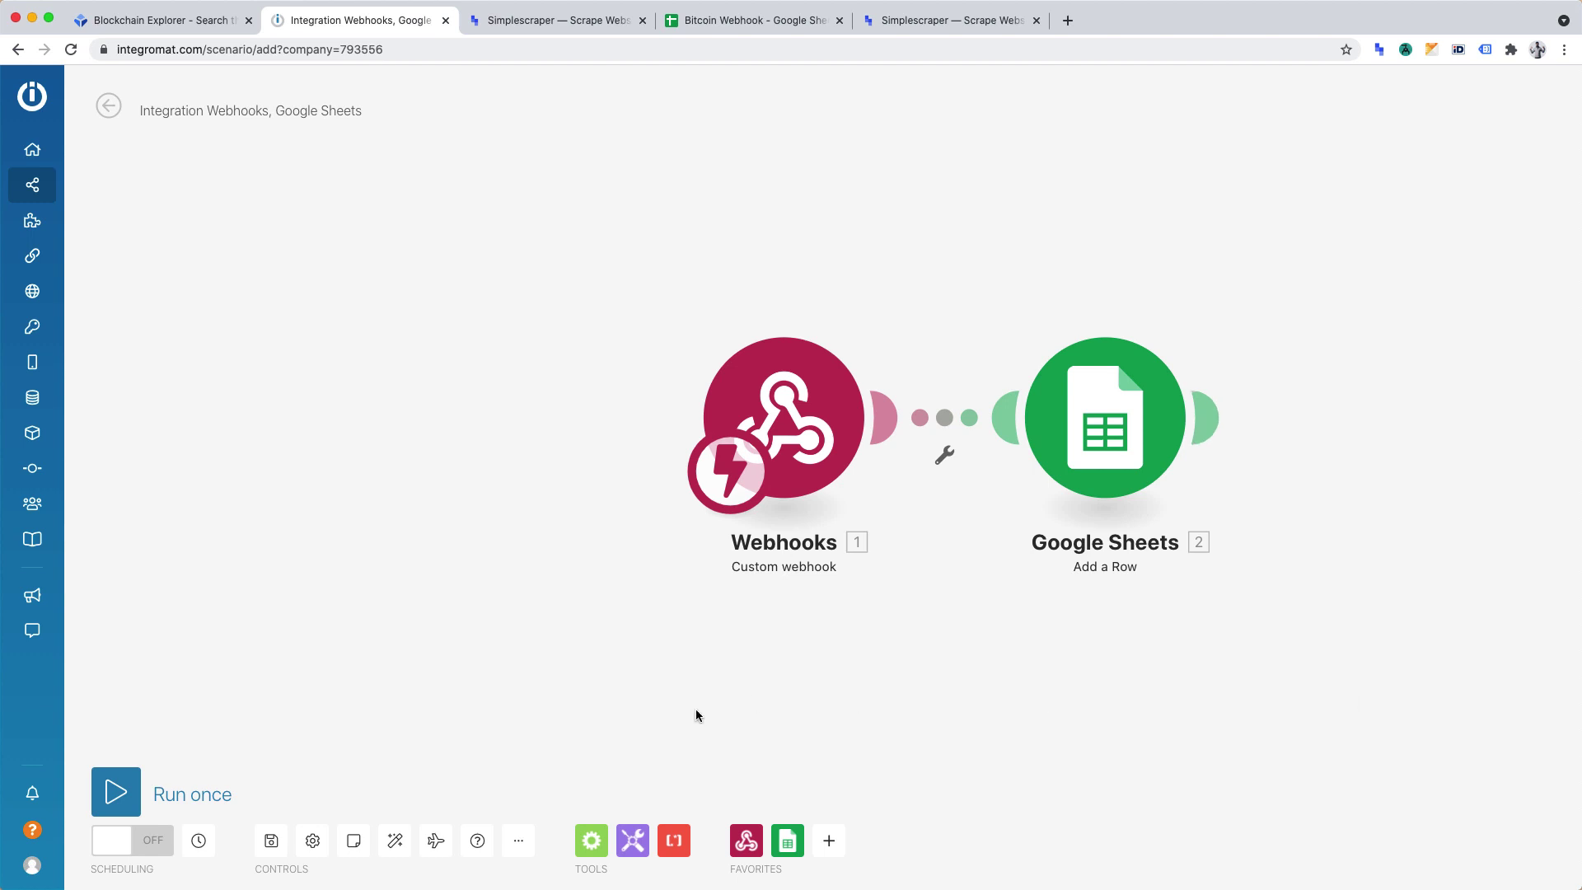
# - Auto-align the scenario's modules and rename the scenario Bitcoin Webhook
pyautogui.click(395, 840)
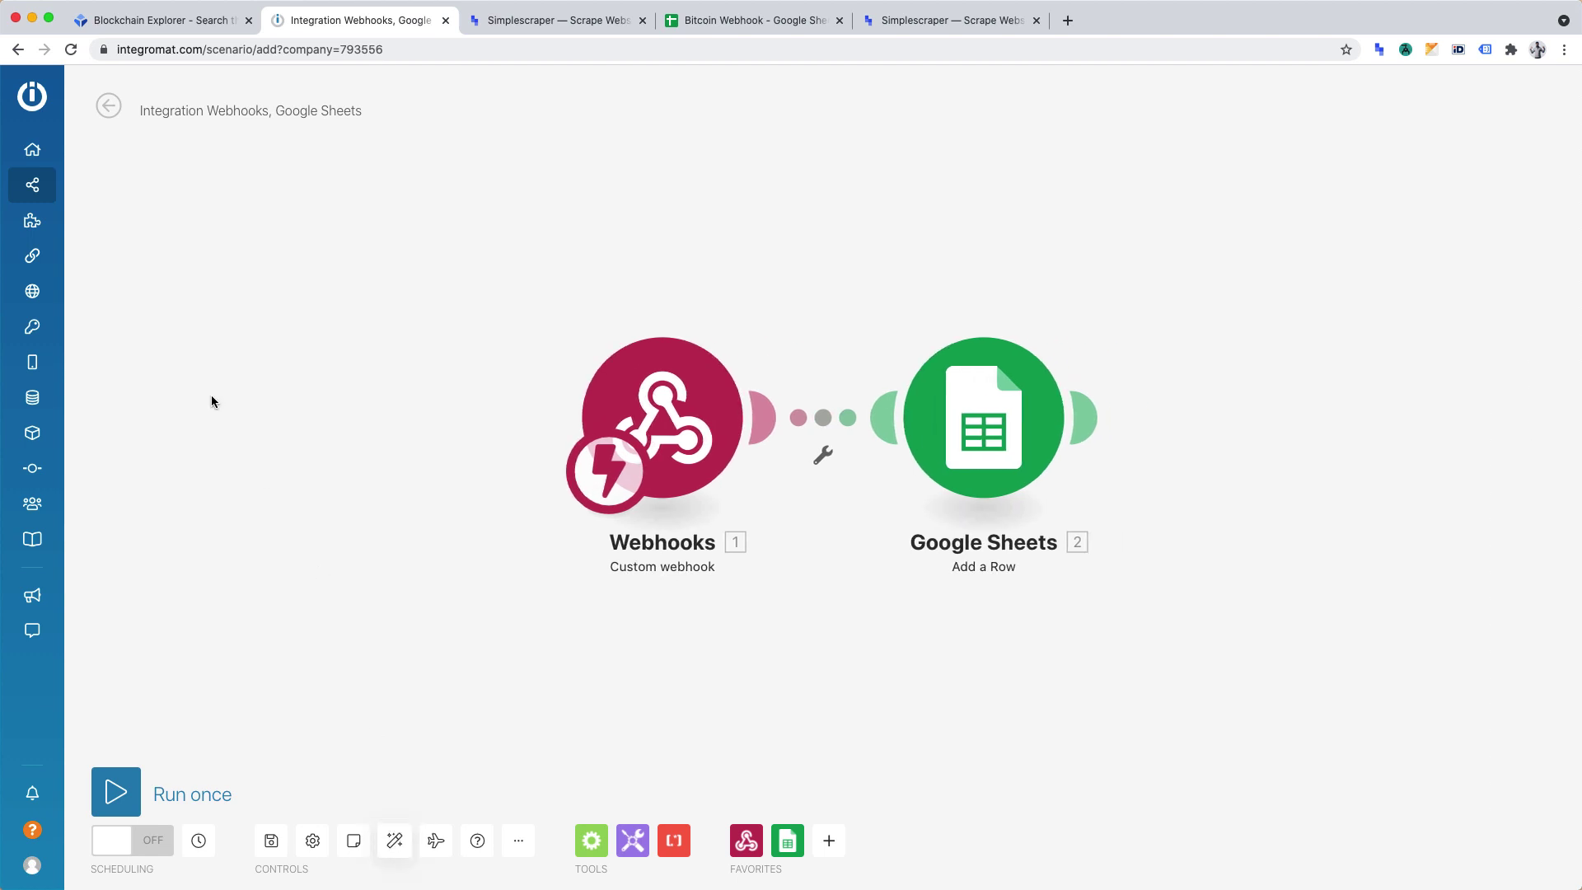
pyautogui.click(229, 107)
pyautogui.doubleClick(229, 107)
pyautogui.tripleClick(229, 107)
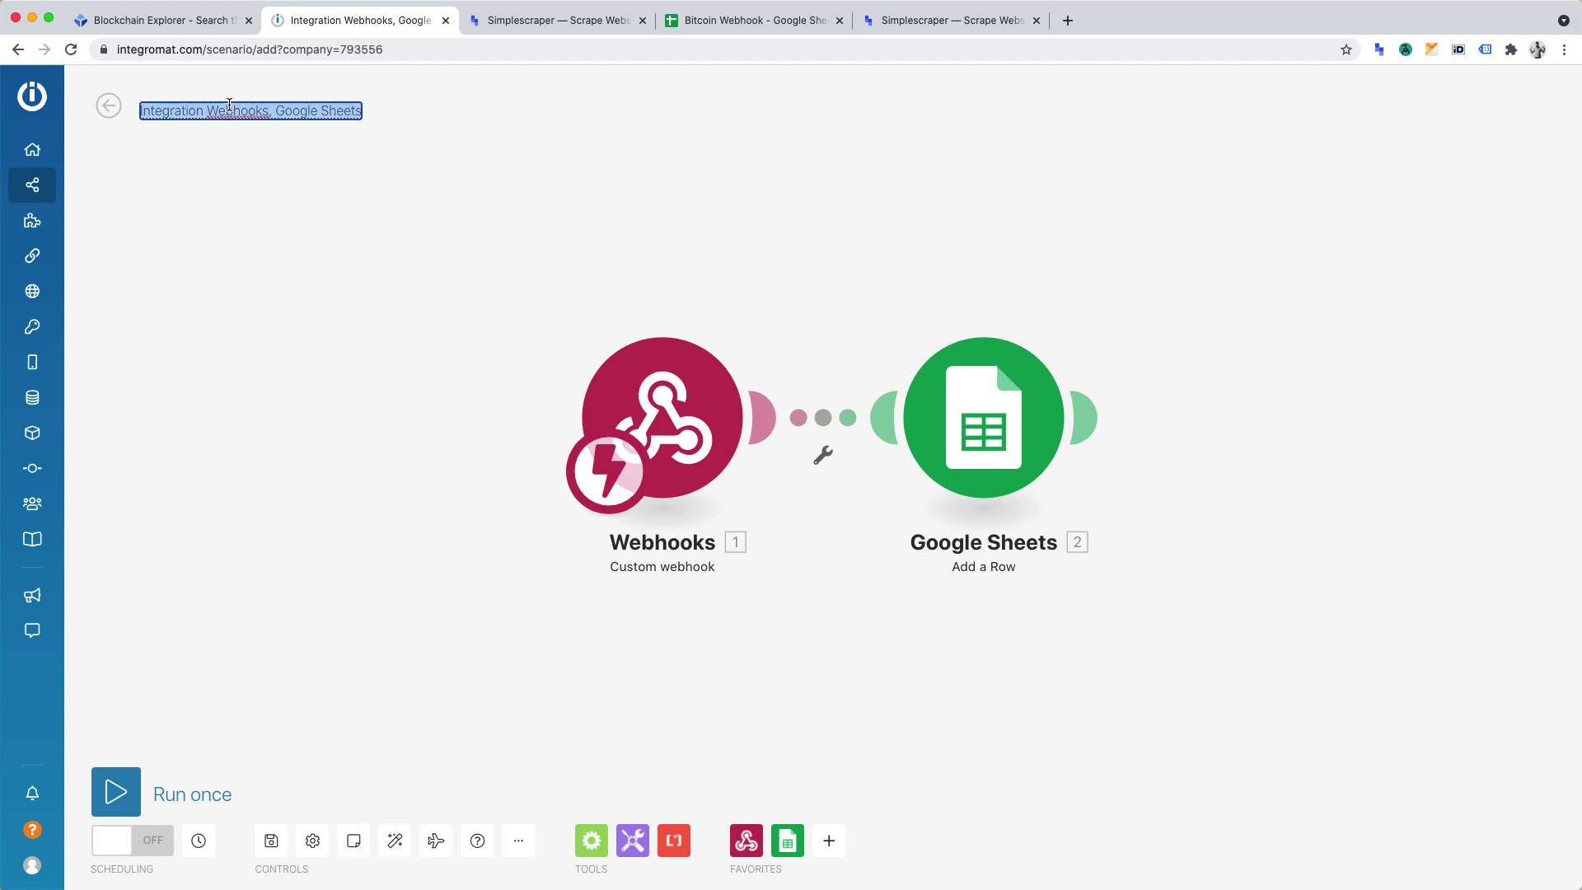
pyautogui.write('Bi')
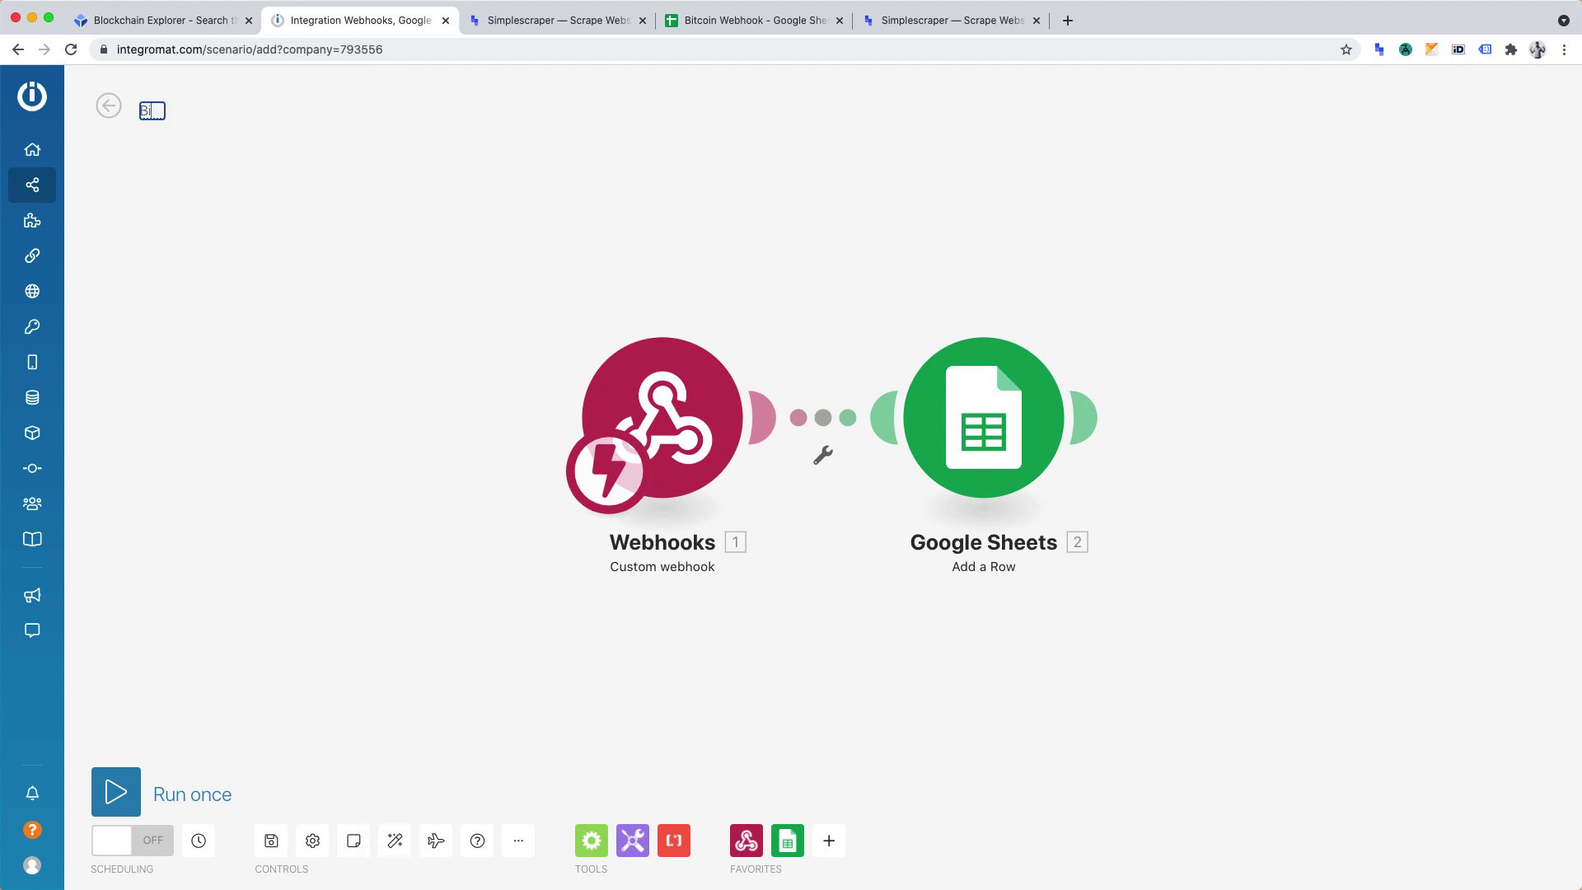
pyautogui.write('tcoin Webhook')
pyautogui.press('Return')
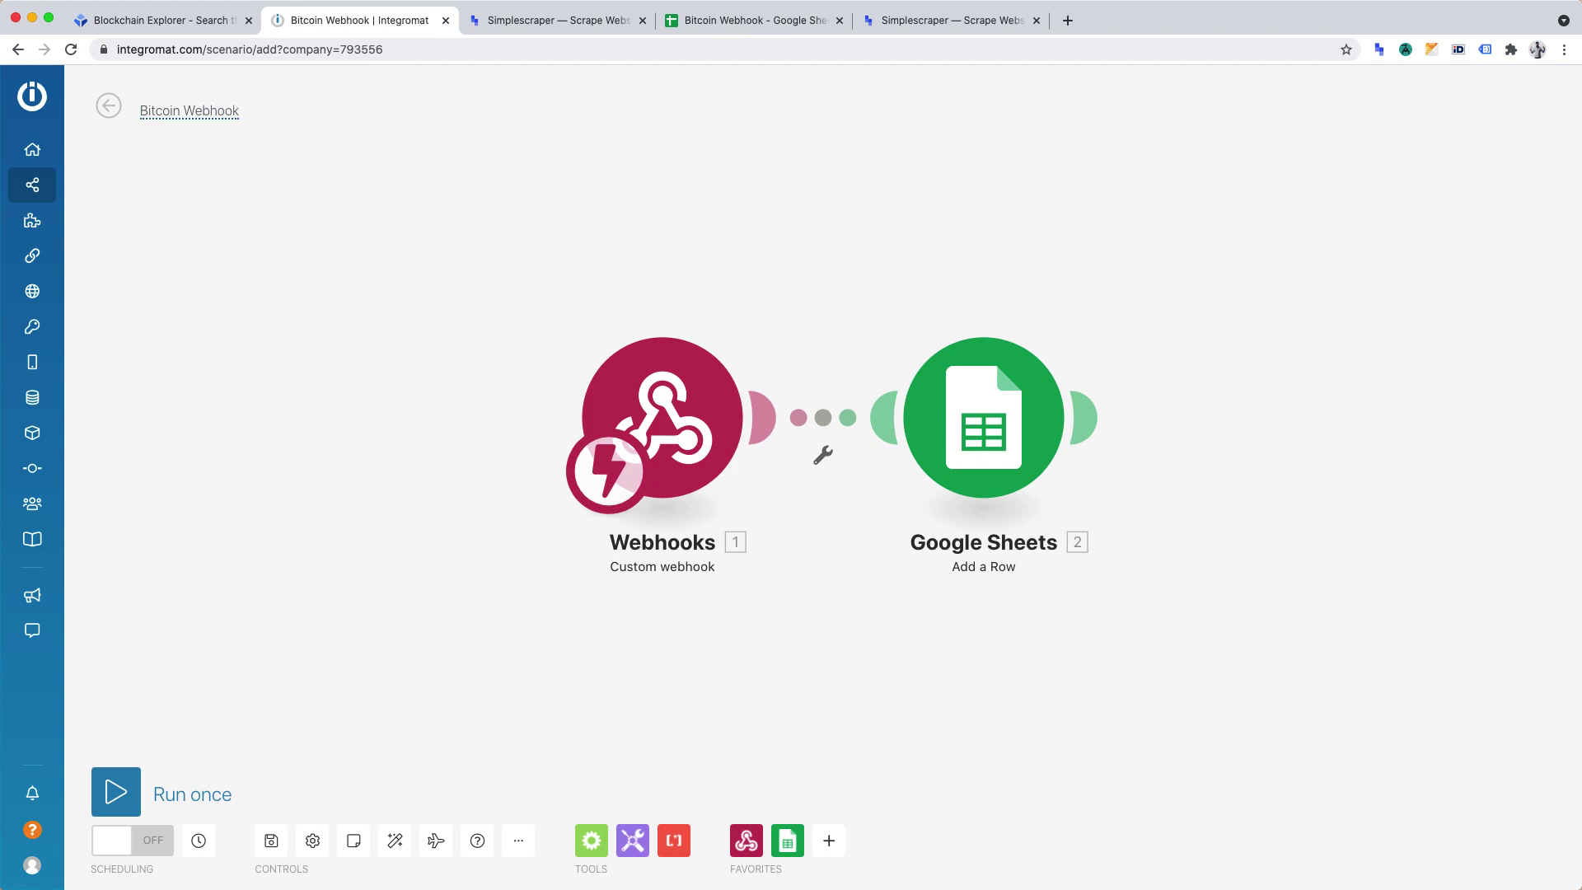
# - Run the Bitcoin Webhook scenario once, run the Bitcoin Webhook recipe in Simplescraper, and return to Integromat to check the execution
pyautogui.click(110, 791)
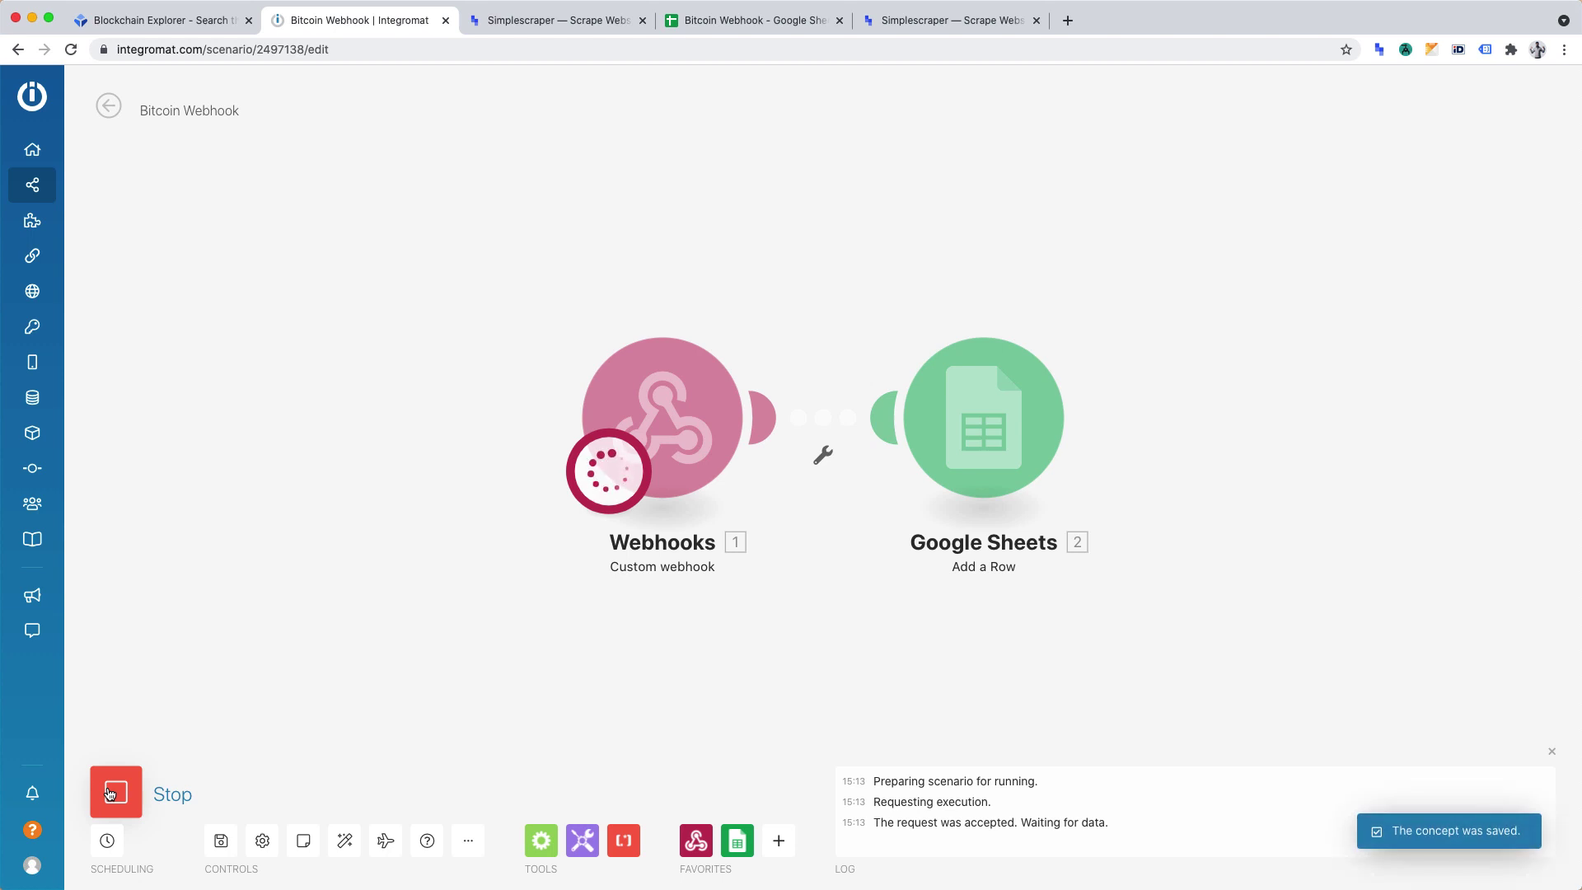
pyautogui.click(894, 22)
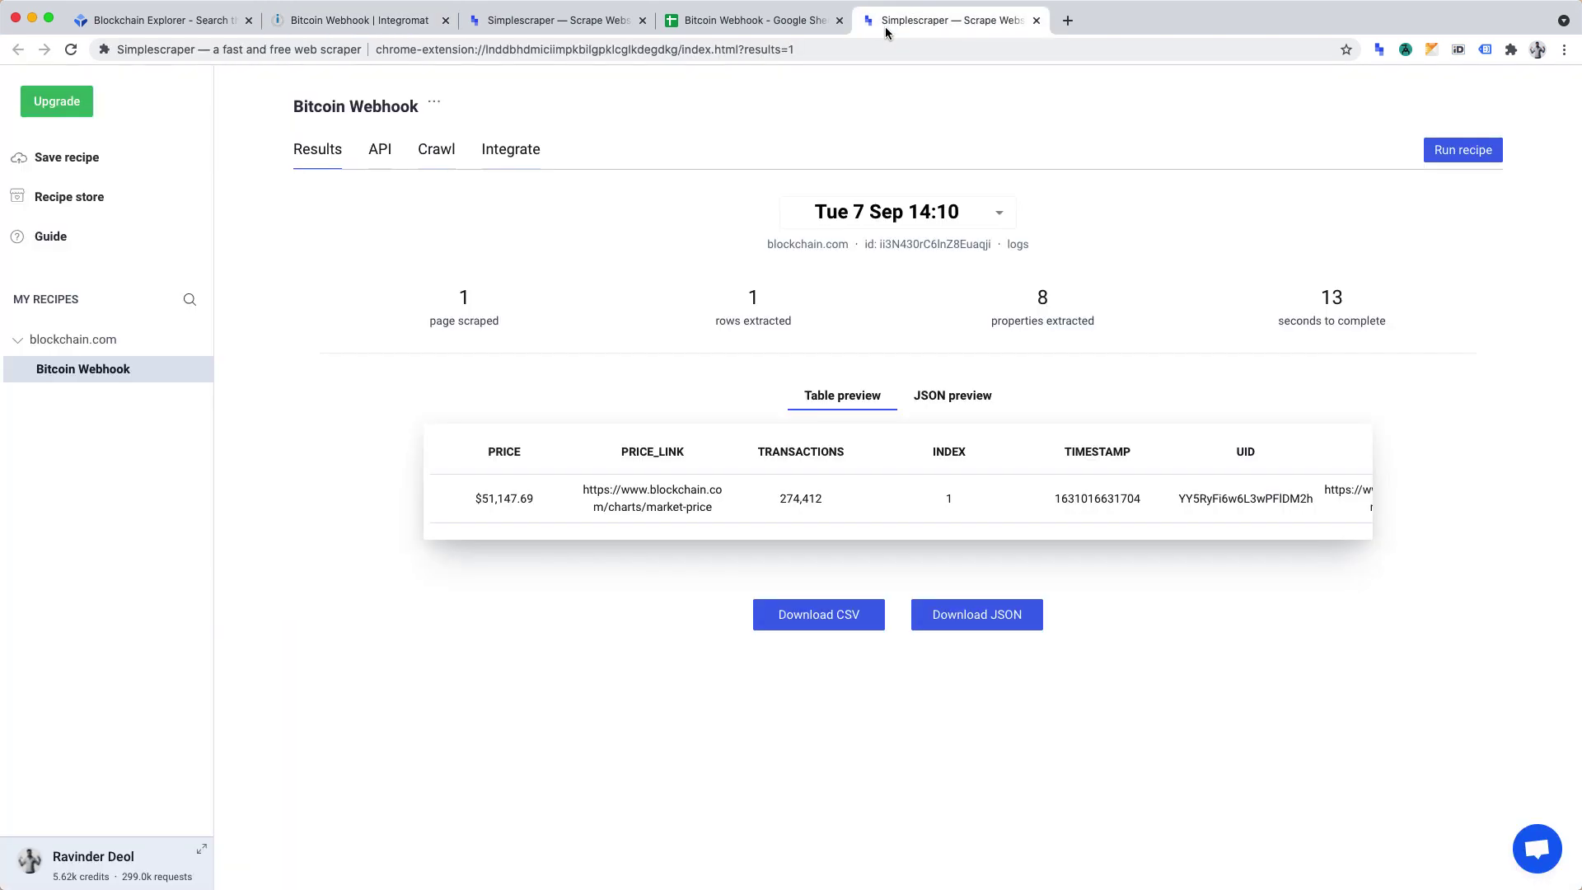
pyautogui.click(1448, 158)
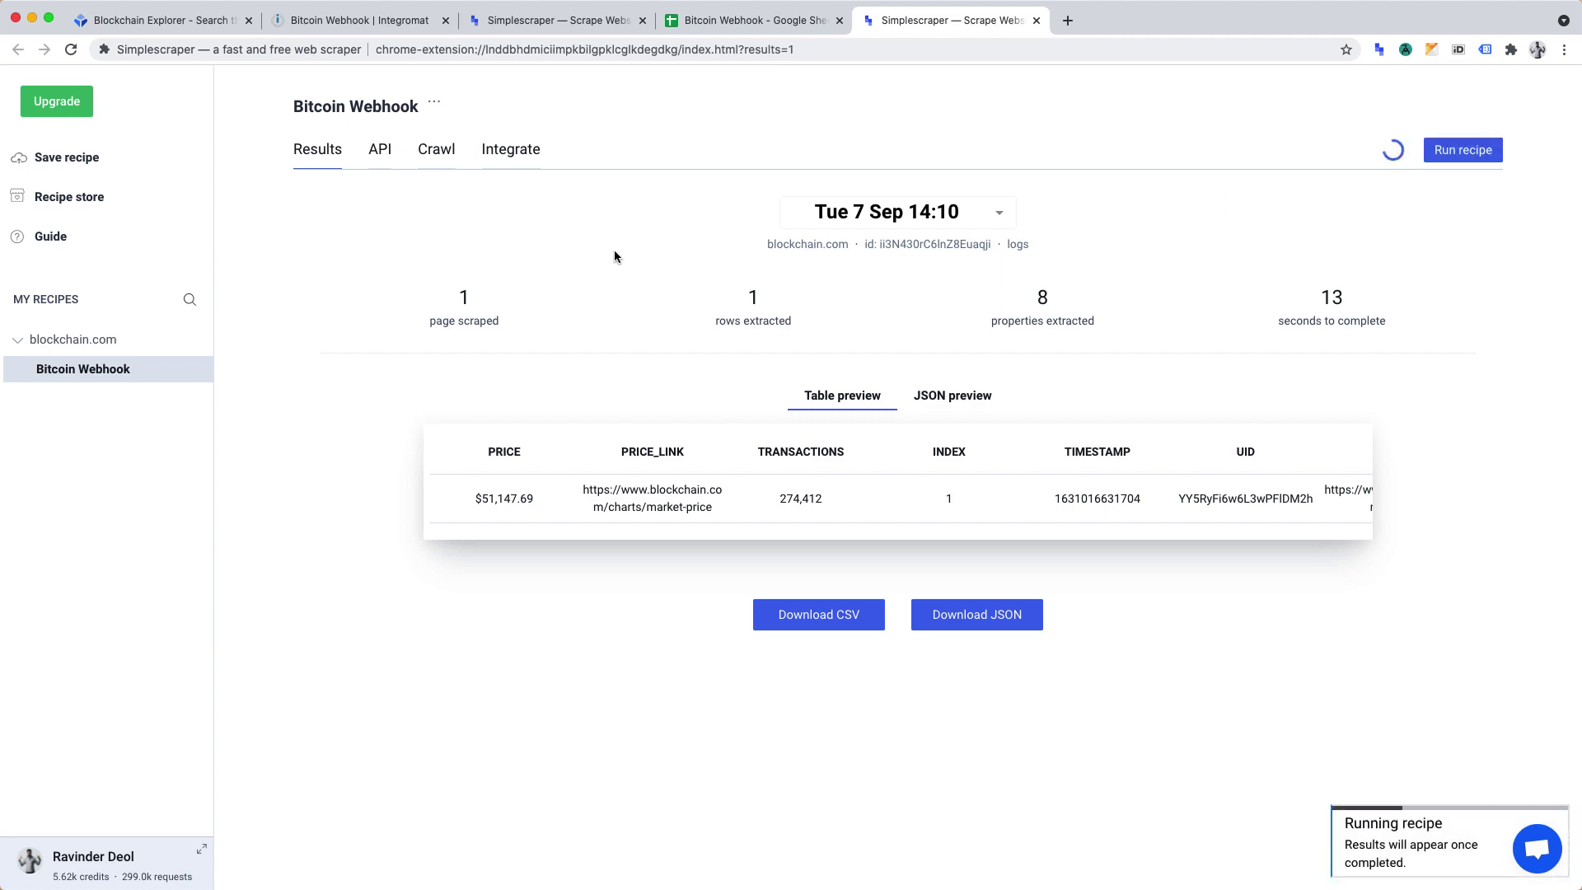
pyautogui.click(351, 21)
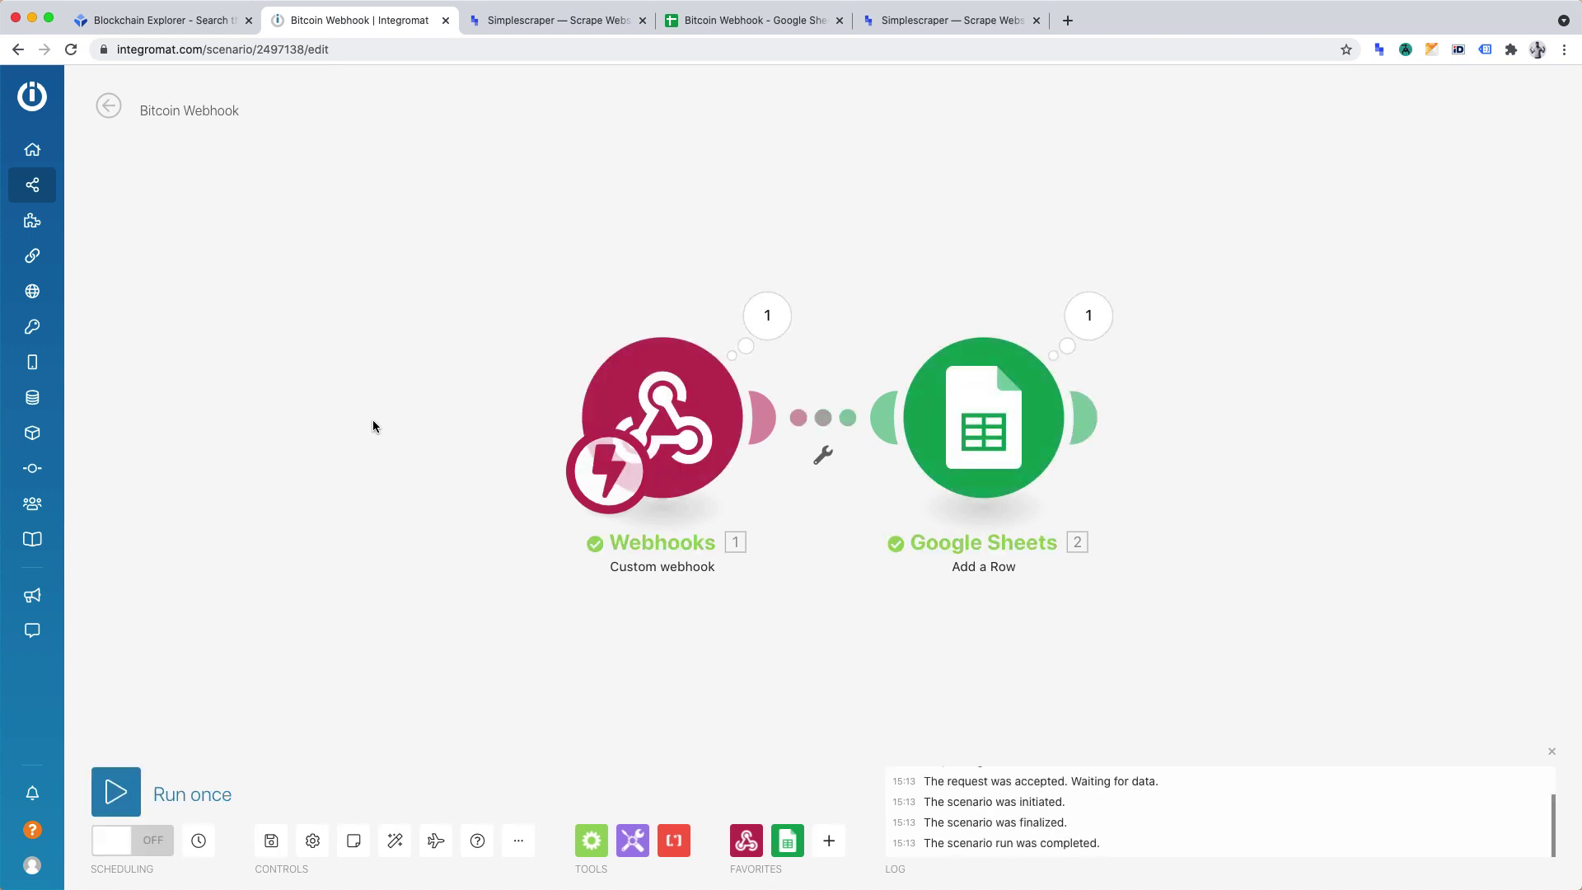
# - Switch to the Bitcoin Webhook spreadsheet in Google Sheets and format the whole TRANSACTIONS column (B) as Number
pyautogui.click(753, 17)
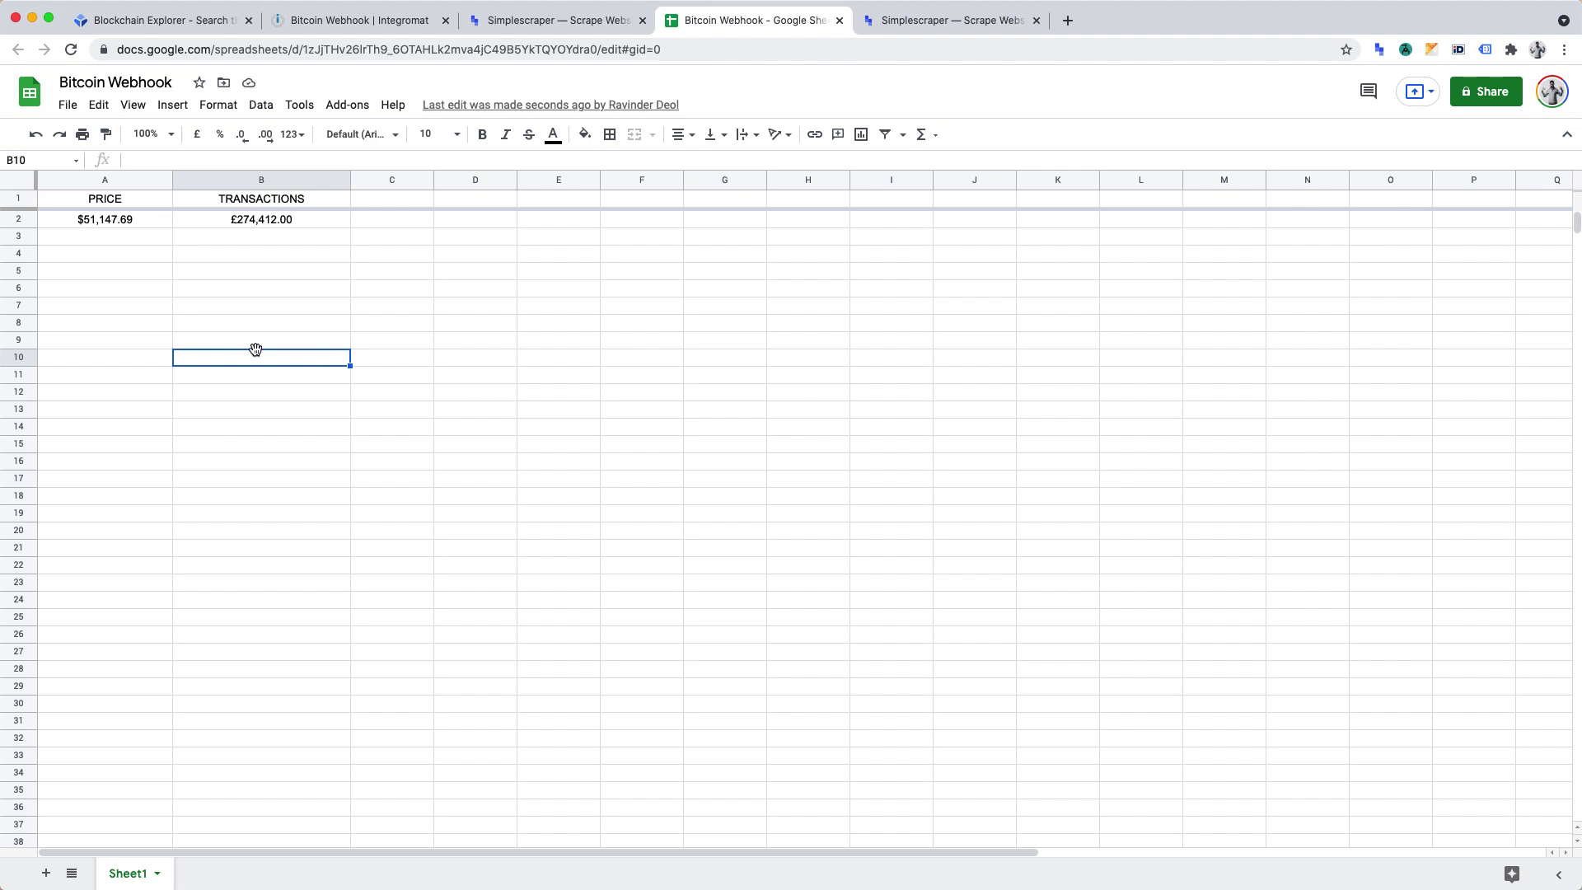
pyautogui.click(236, 221)
pyautogui.click(292, 134)
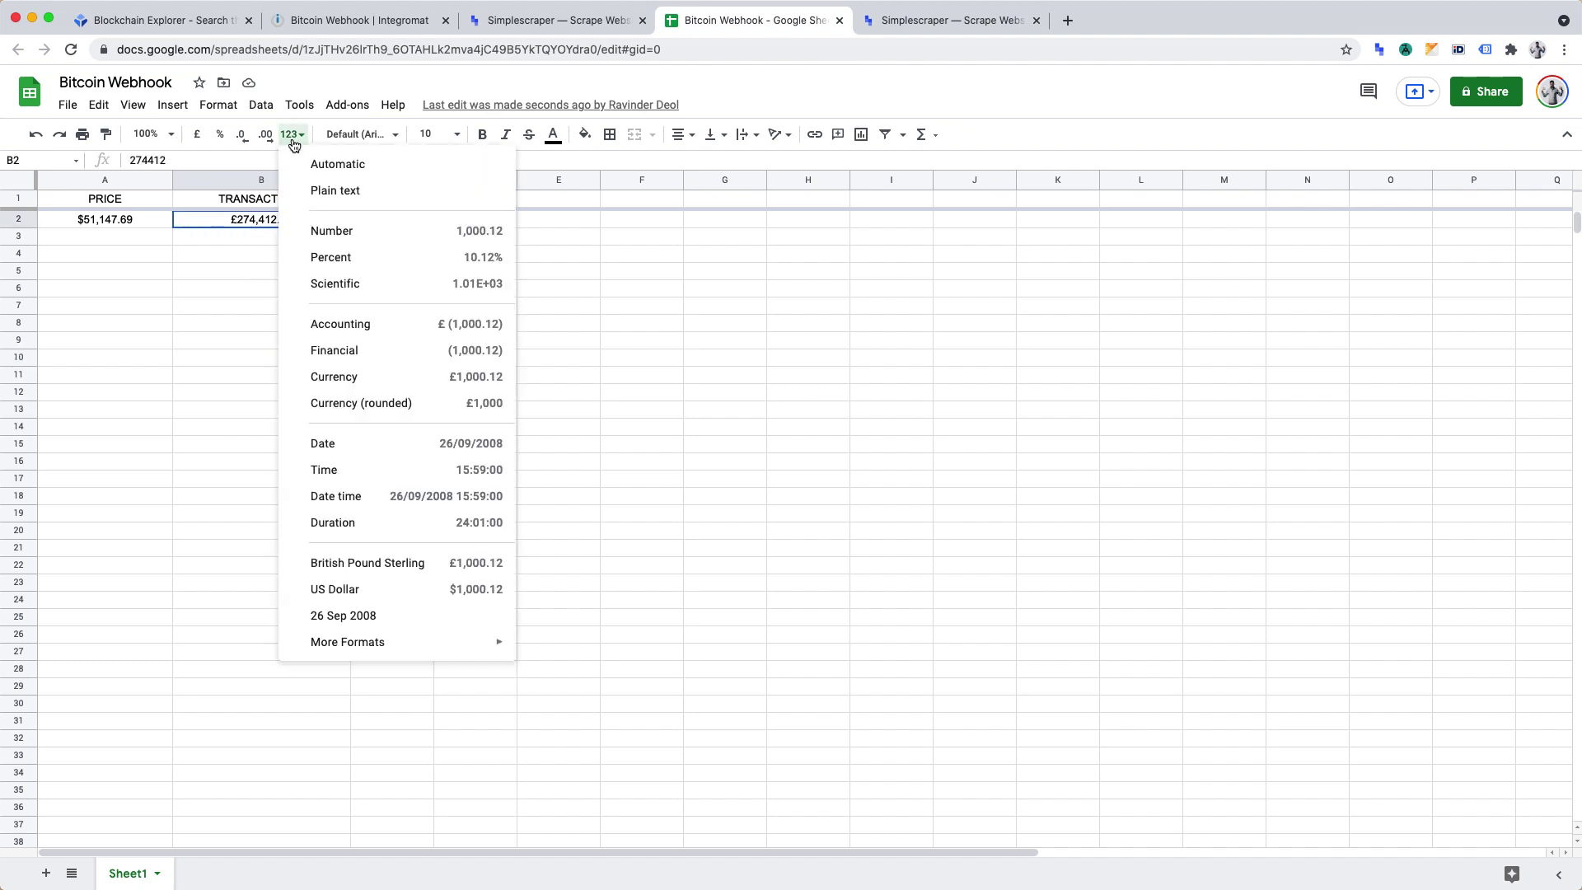
pyautogui.click(270, 183)
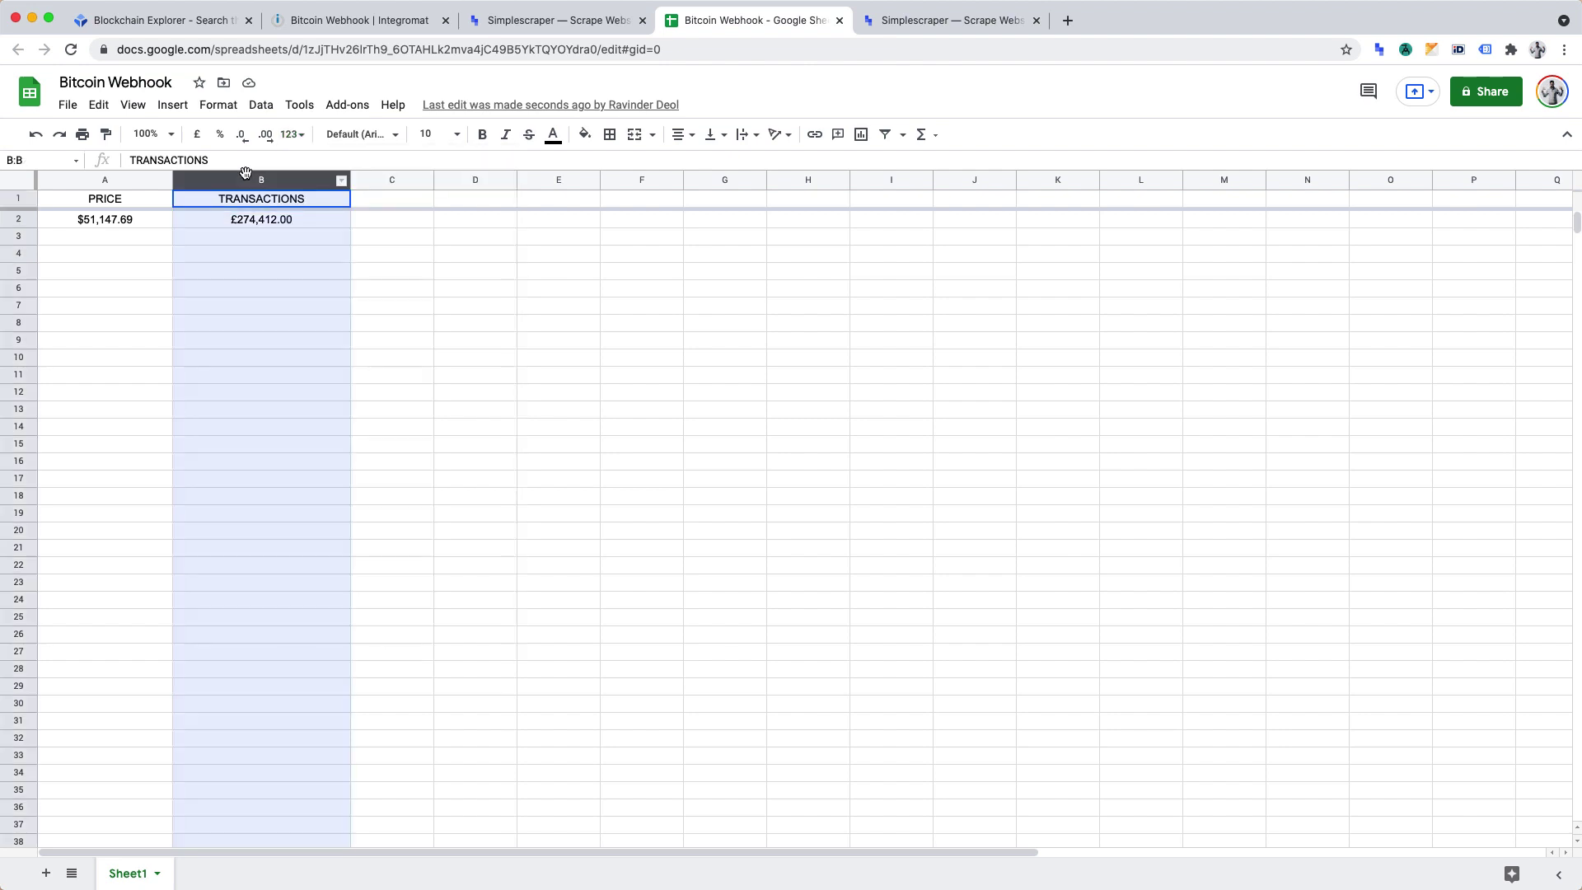
pyautogui.click(294, 134)
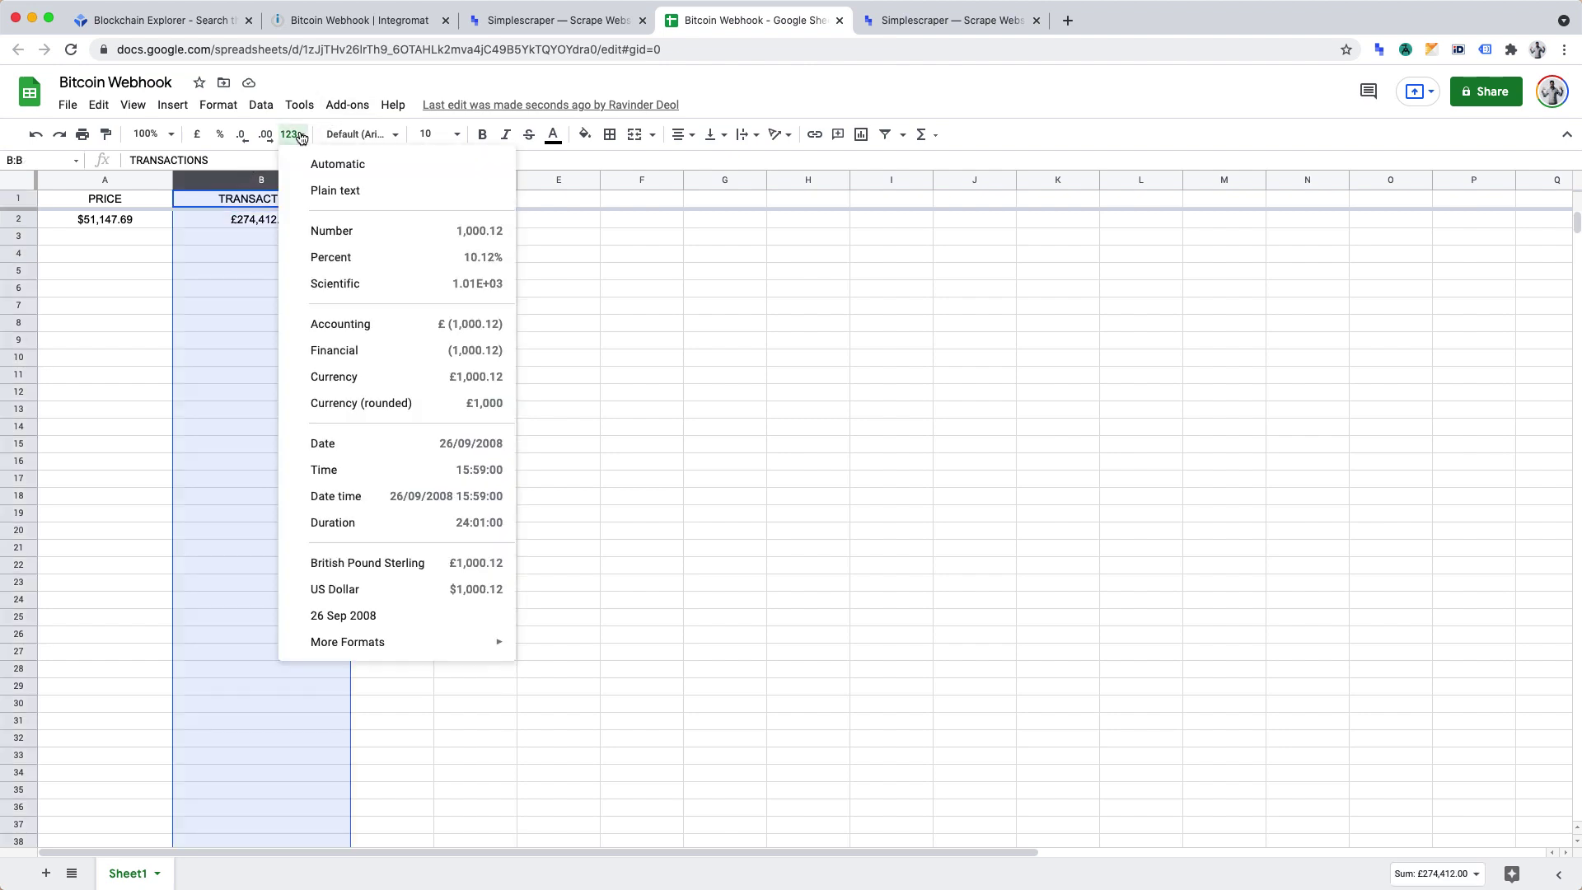
pyautogui.click(338, 228)
pyautogui.click(338, 292)
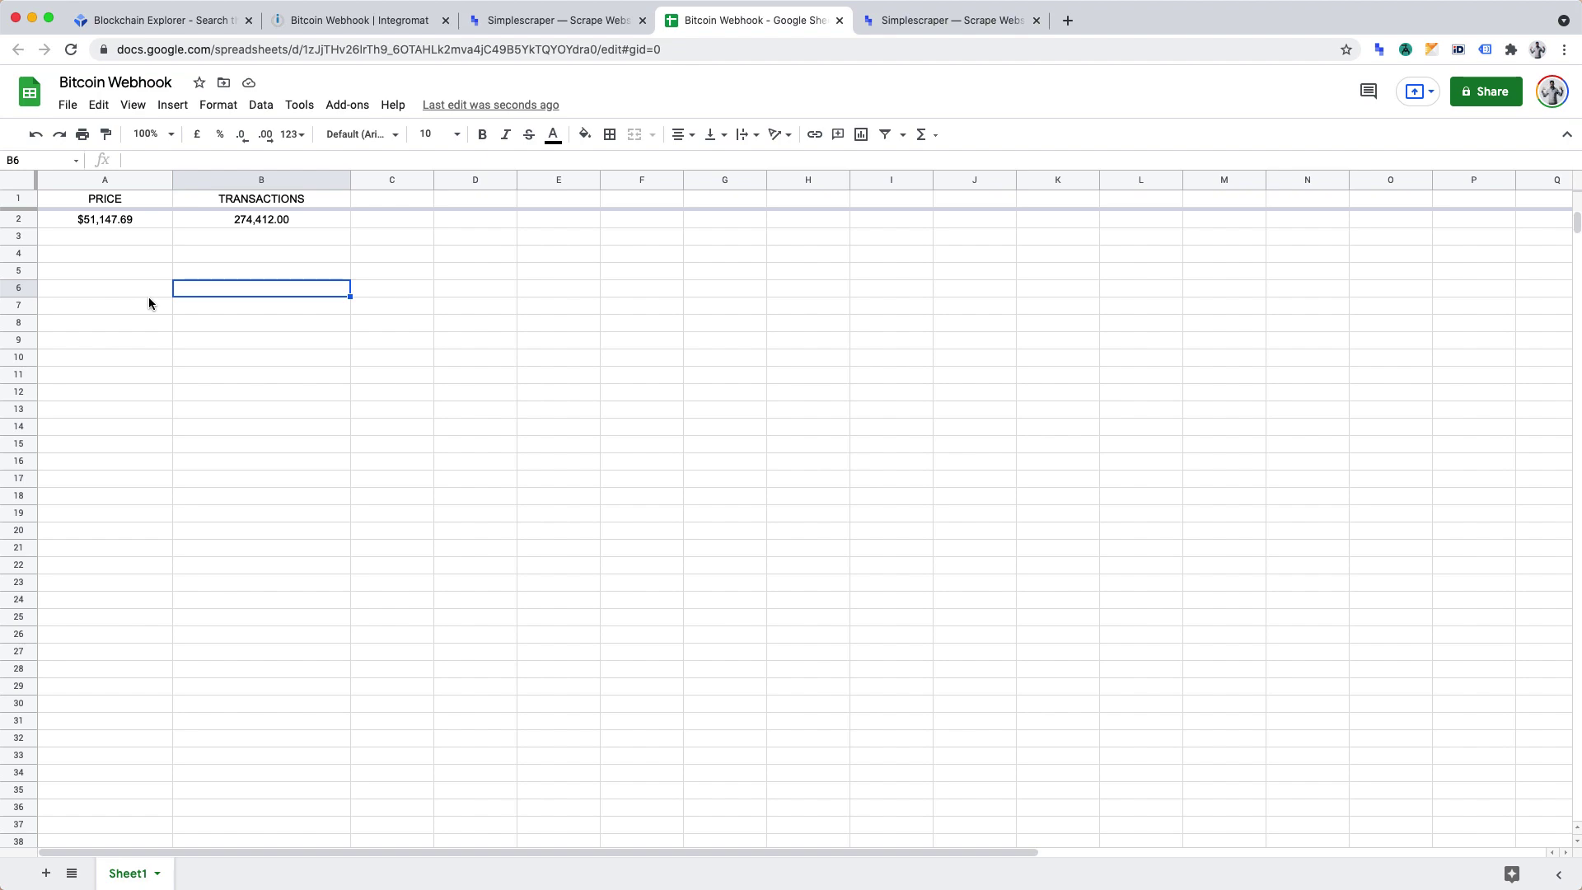
# - Return to Integromat, activate the scenario's scheduling with Run scenario set to Immediately, and open the list of all scenarios
pyautogui.click(369, 22)
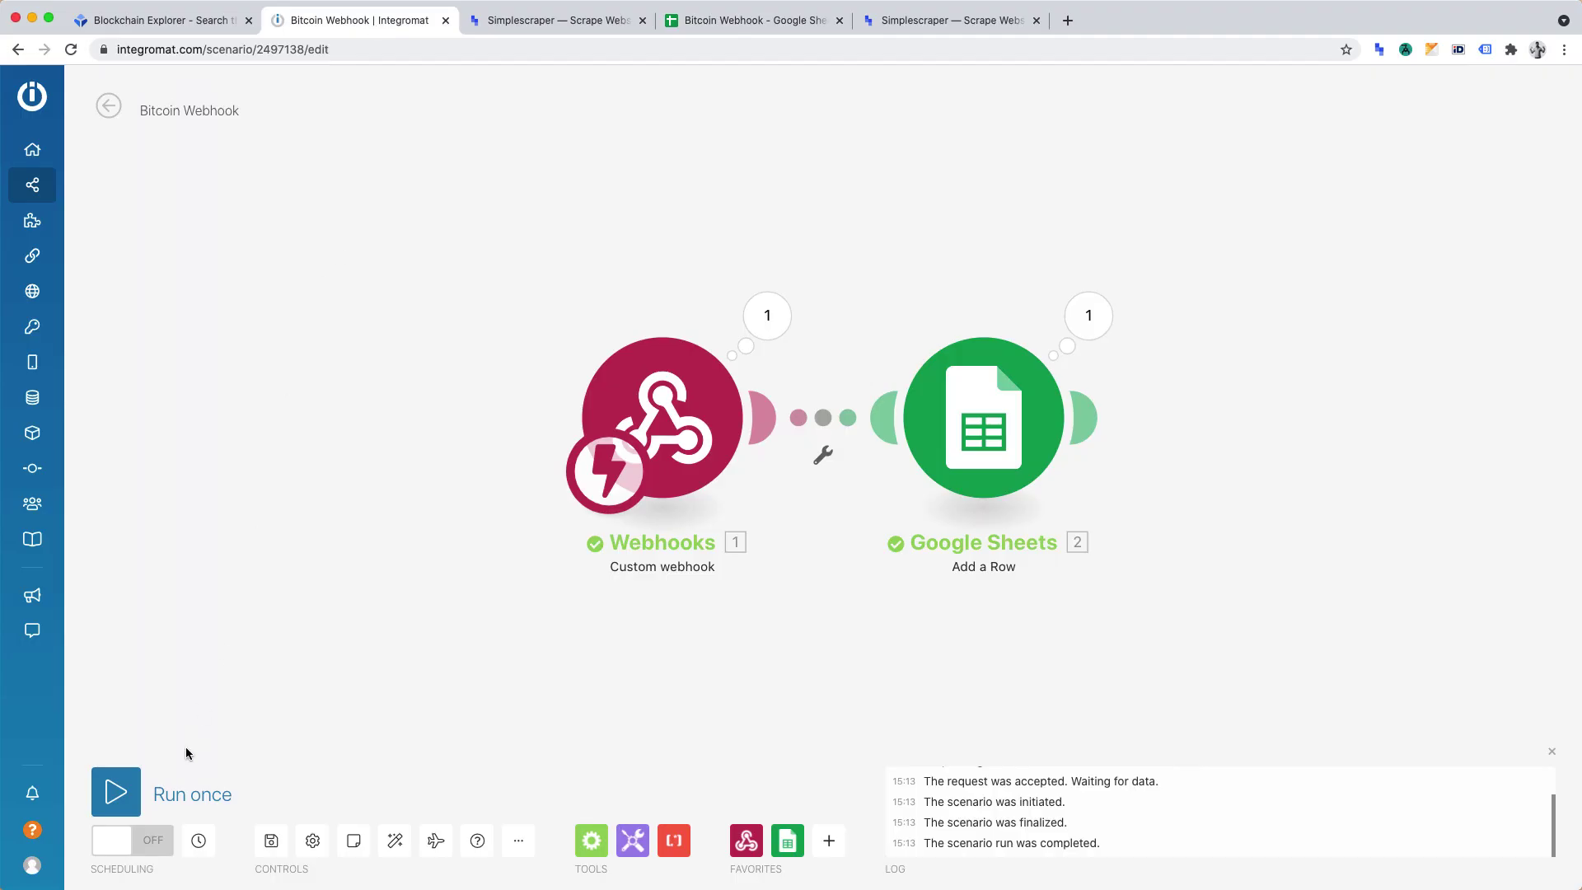
pyautogui.click(147, 844)
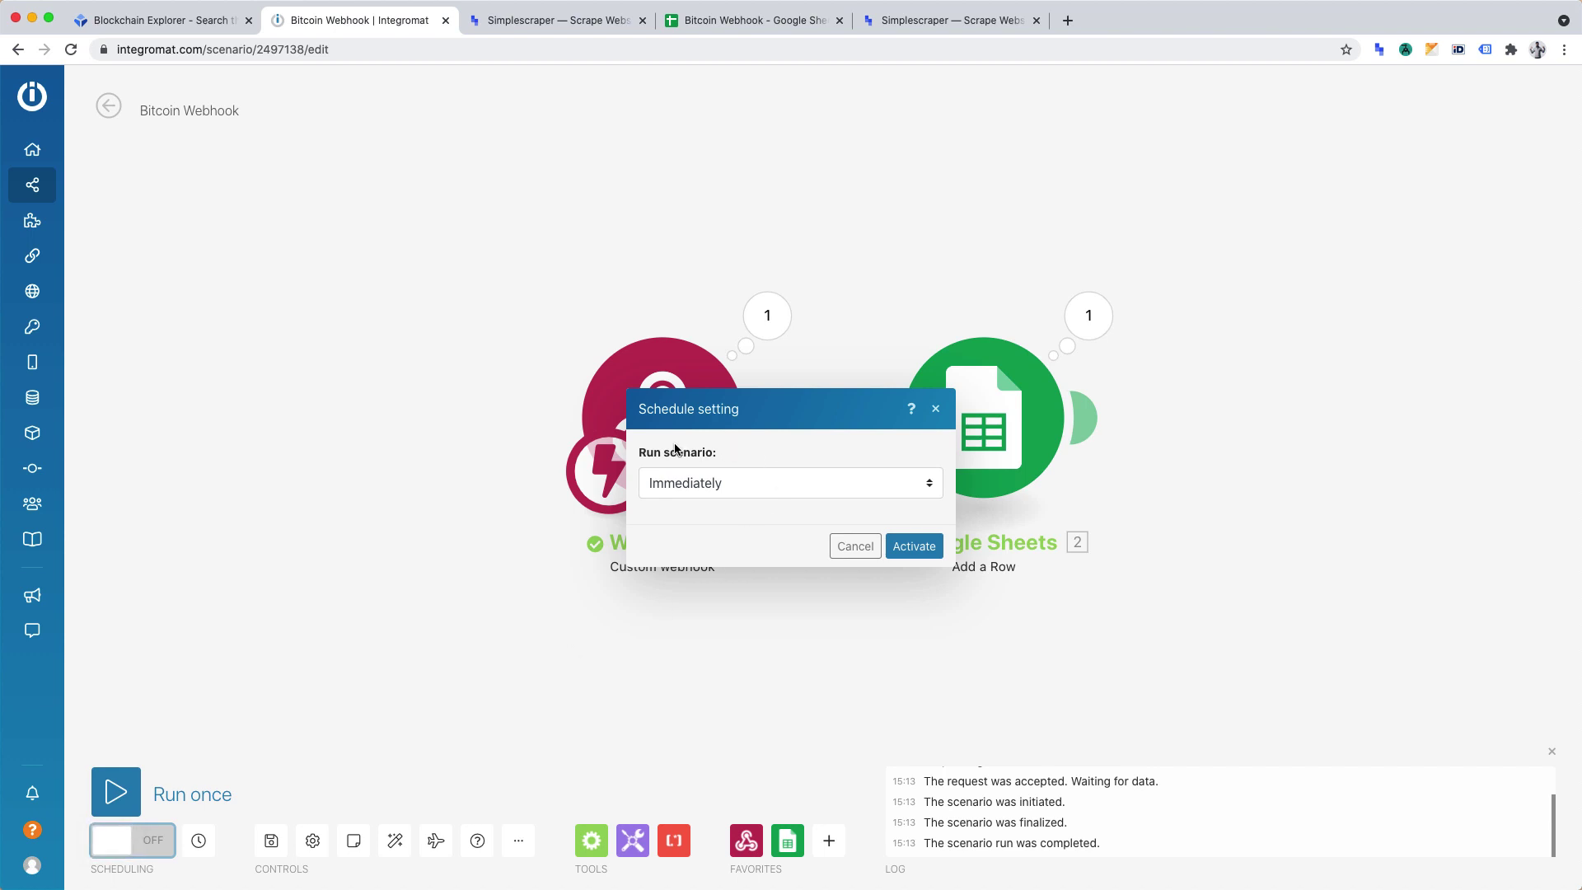
pyautogui.click(776, 486)
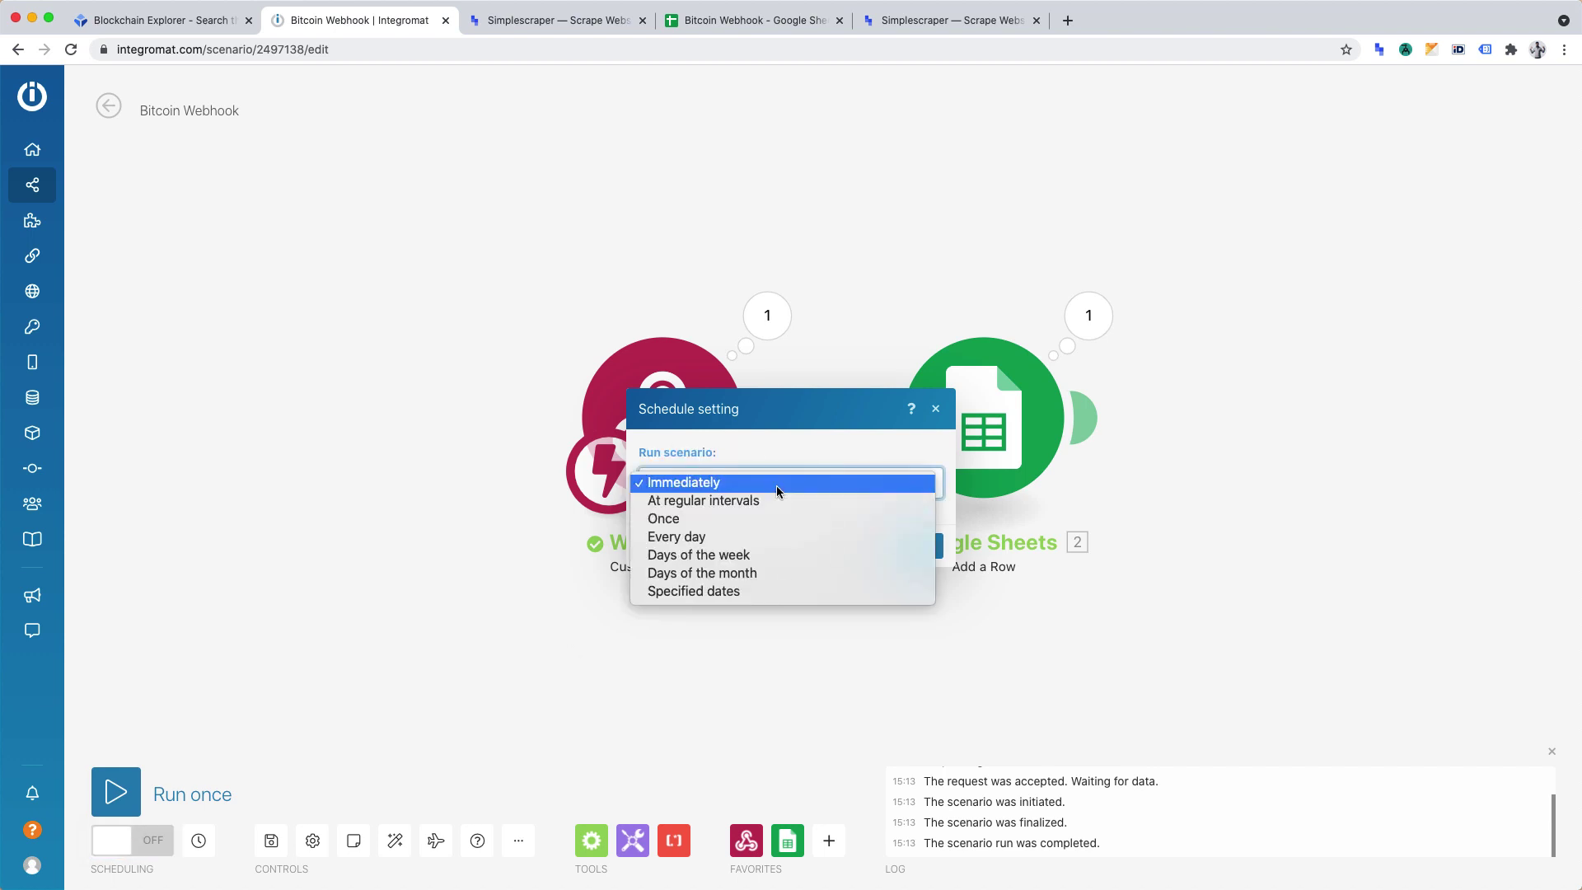
pyautogui.click(773, 452)
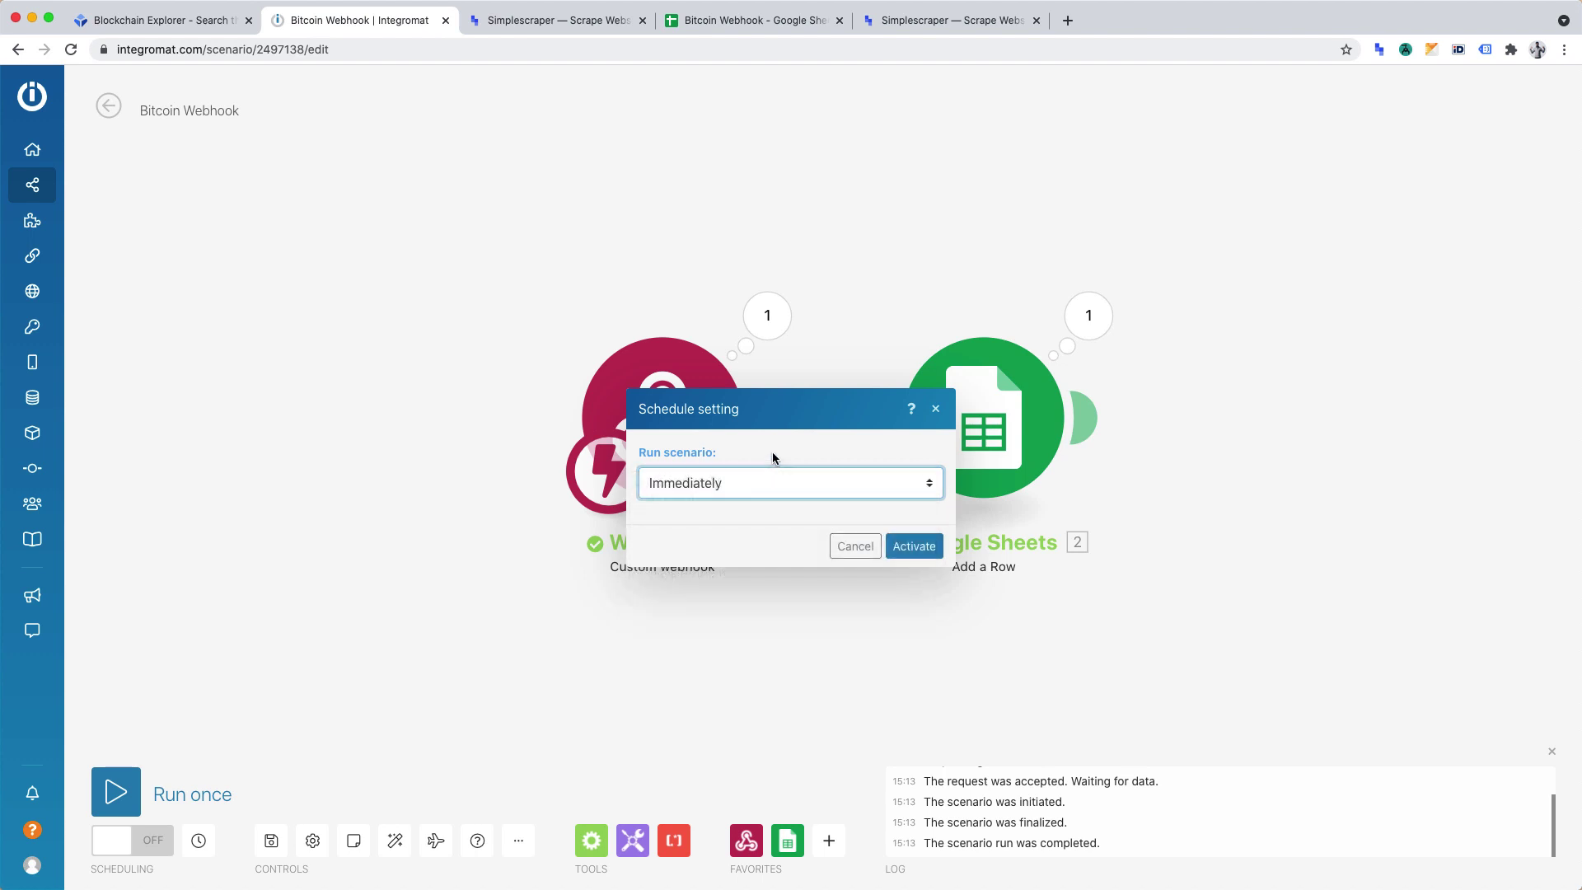
pyautogui.click(920, 551)
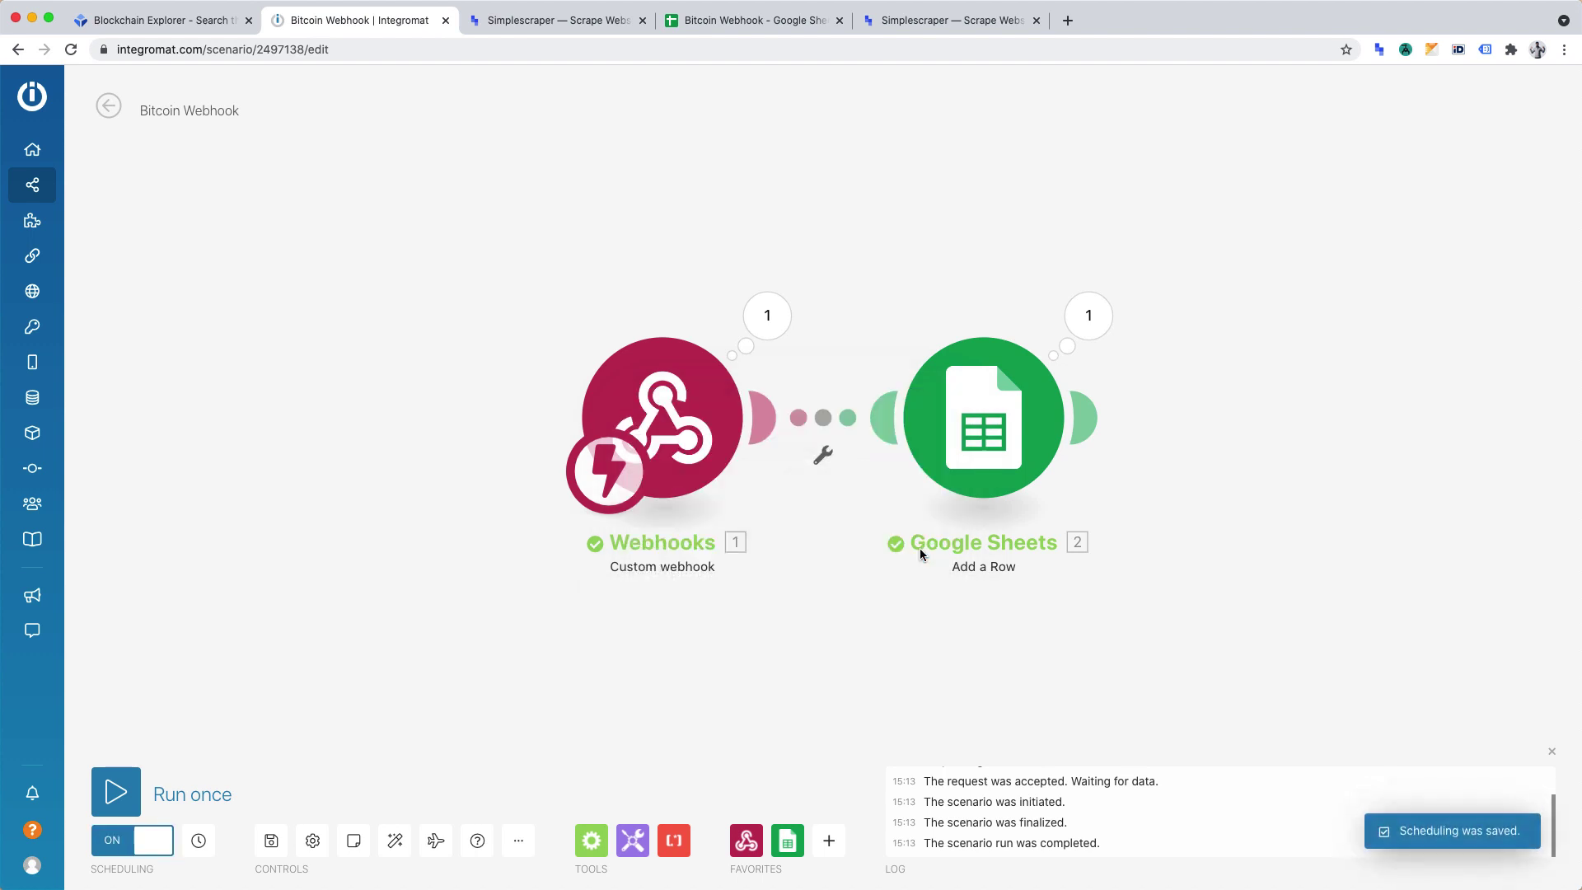
pyautogui.click(45, 187)
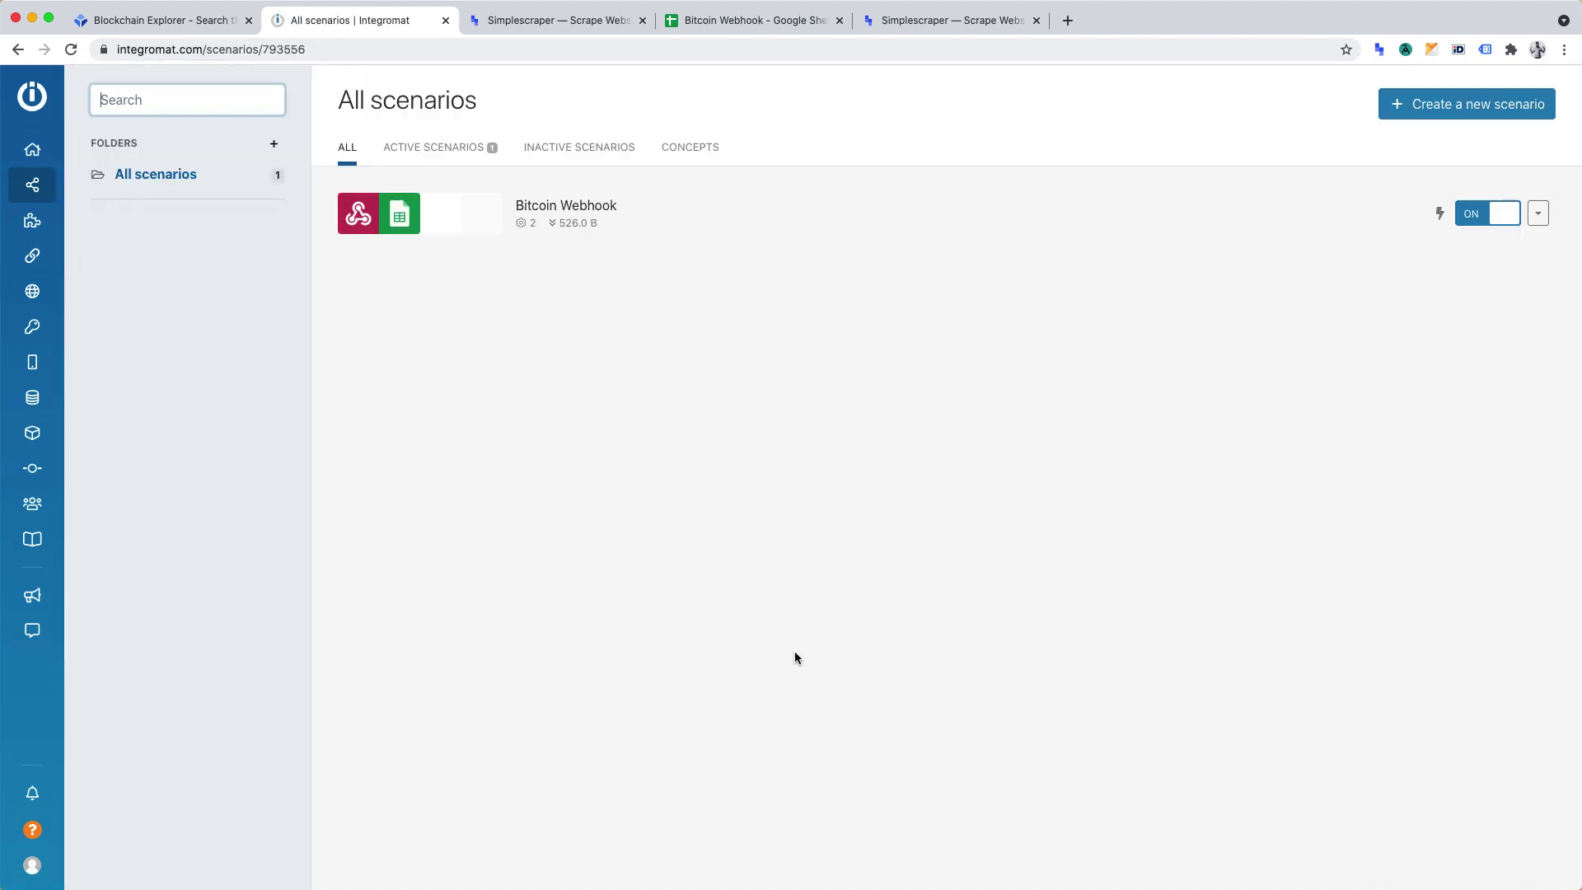